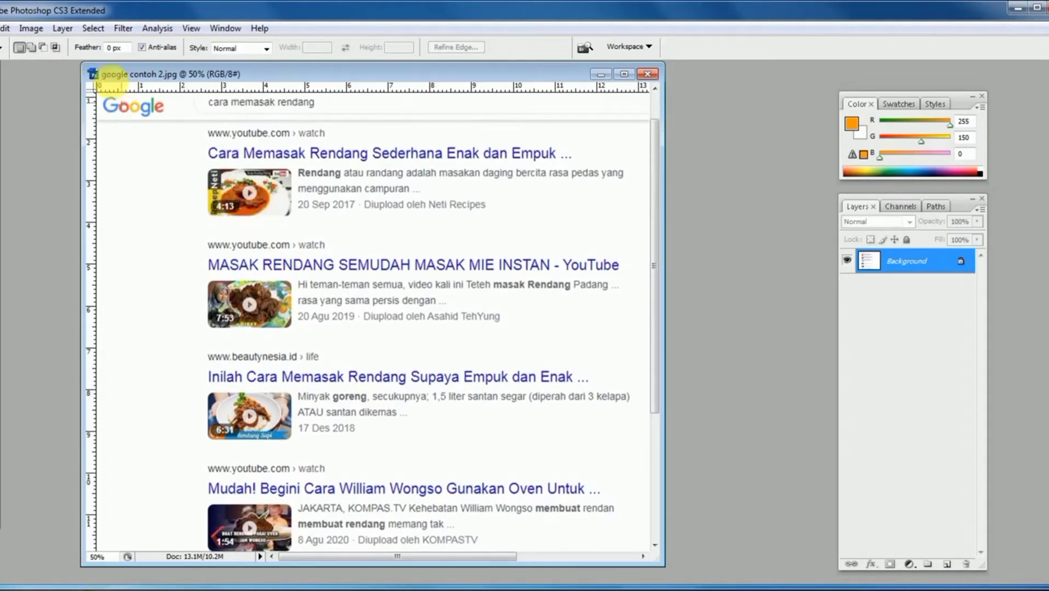
- Open google contoh.jpg from the Desktop and move its window partly clear of google contoh 2.jpg
left_click(3, 29)
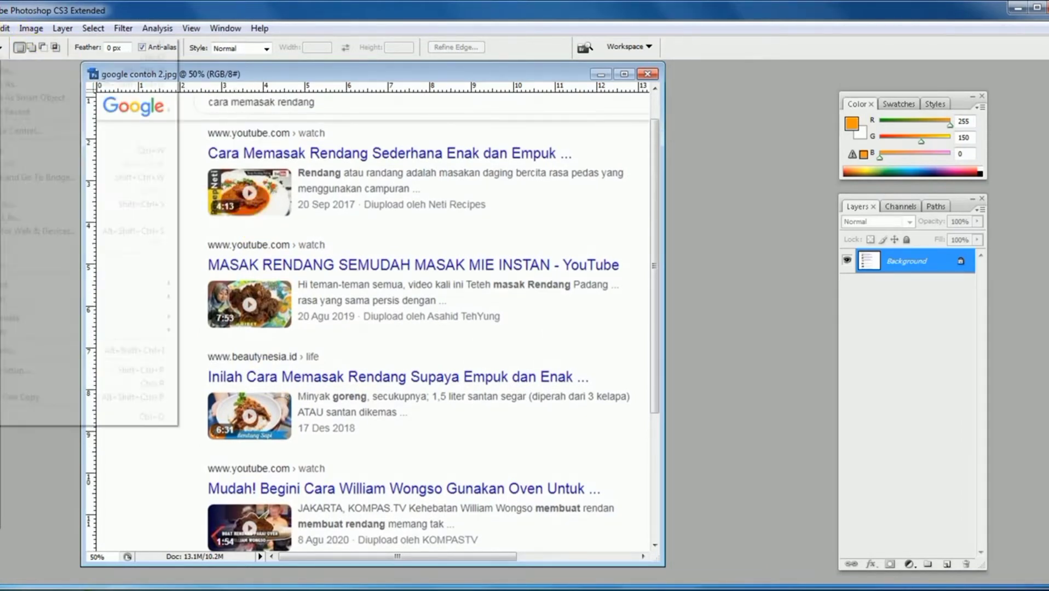
left_click(8, 53)
left_click_drag(515, 115, 524, 171)
double_click(297, 285)
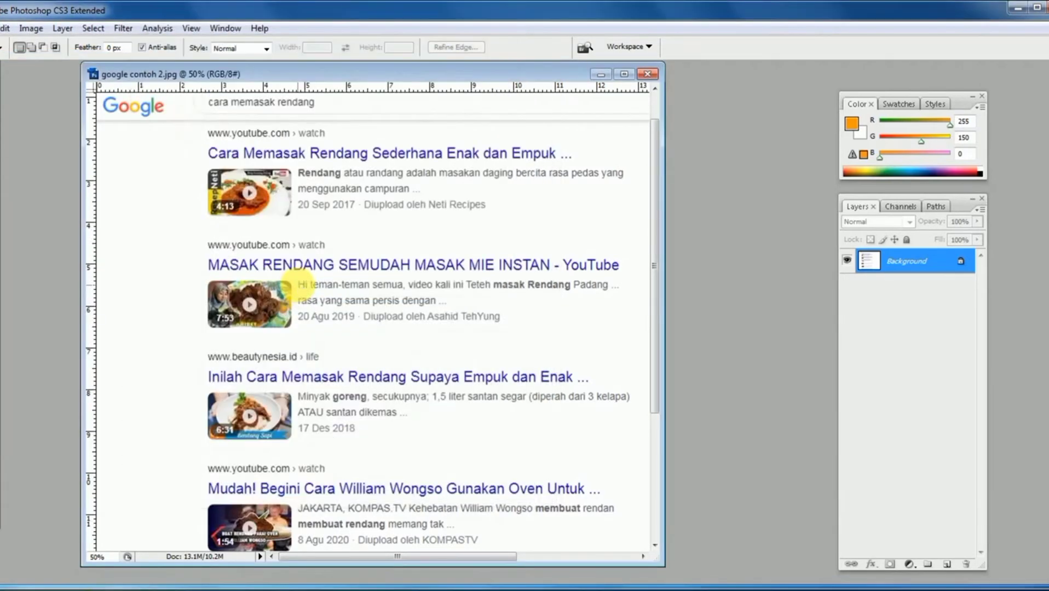
left_click_drag(251, 87, 580, 97)
left_click(476, 272)
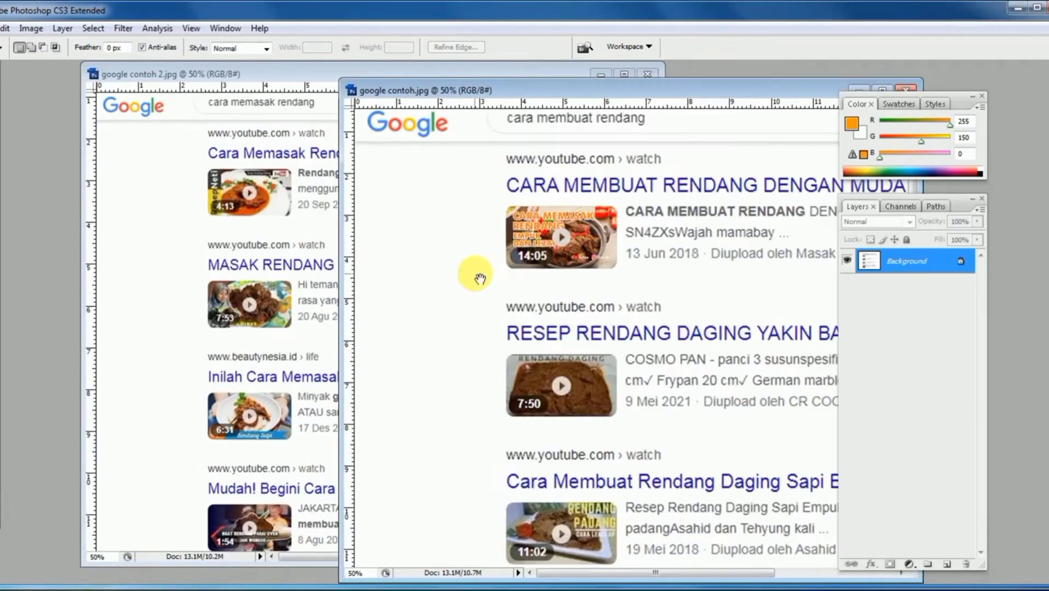
- Examine the first video thumbnail and its text in google contoh.jpg at larger and normal size
left_click_drag(622, 92, 592, 92)
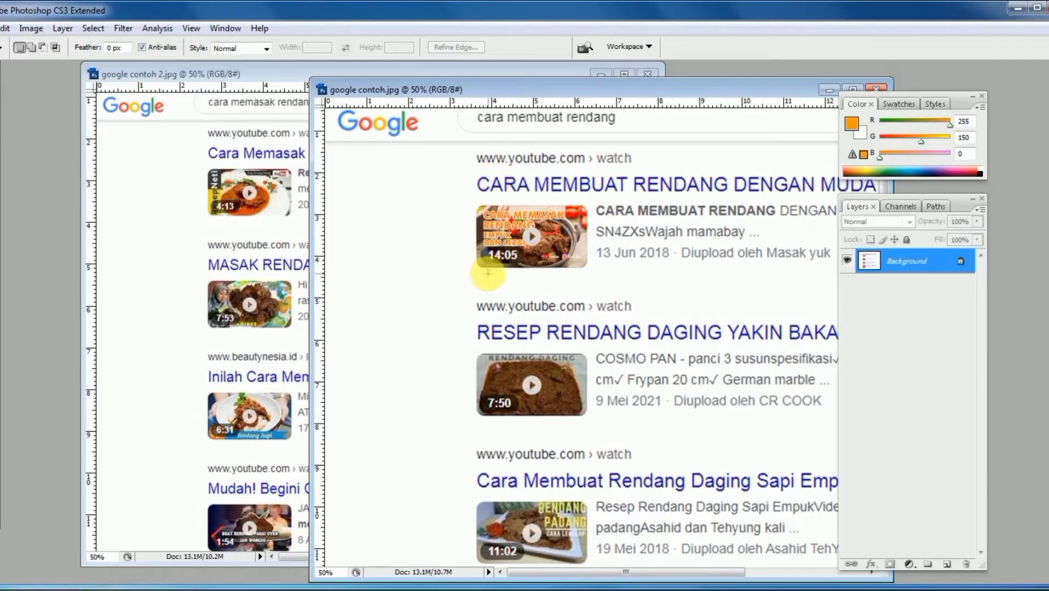
key("ctrl+plus")
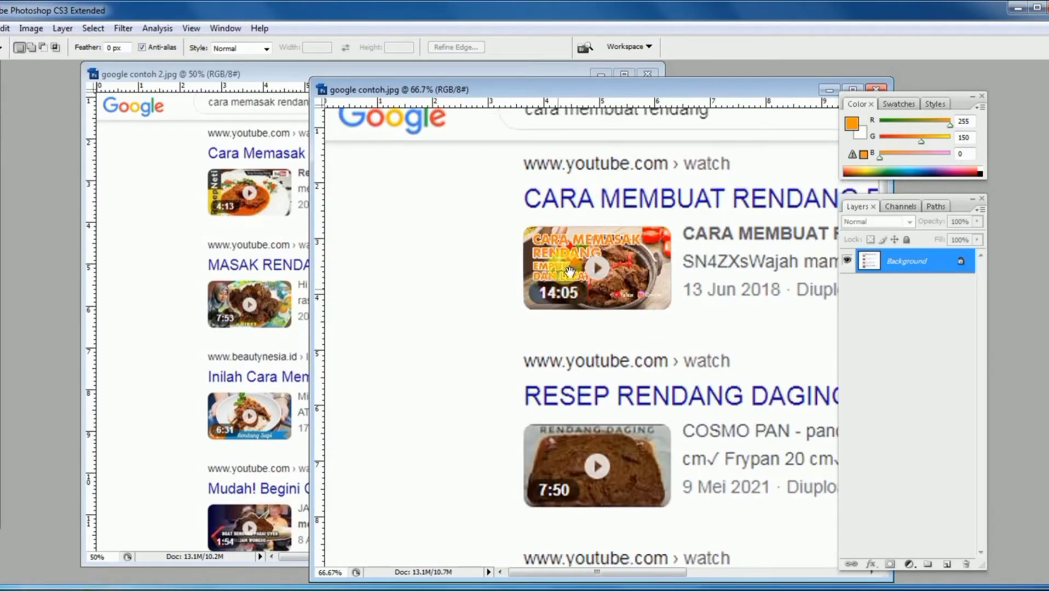
left_click_drag(592, 87, 409, 81)
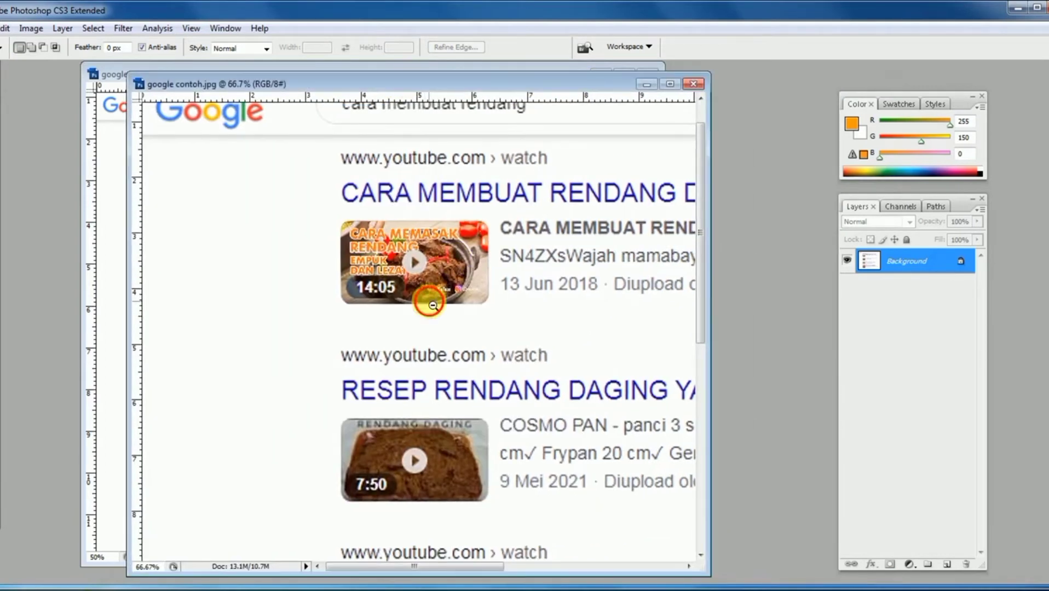
key("ctrl+minus")
left_click(370, 290)
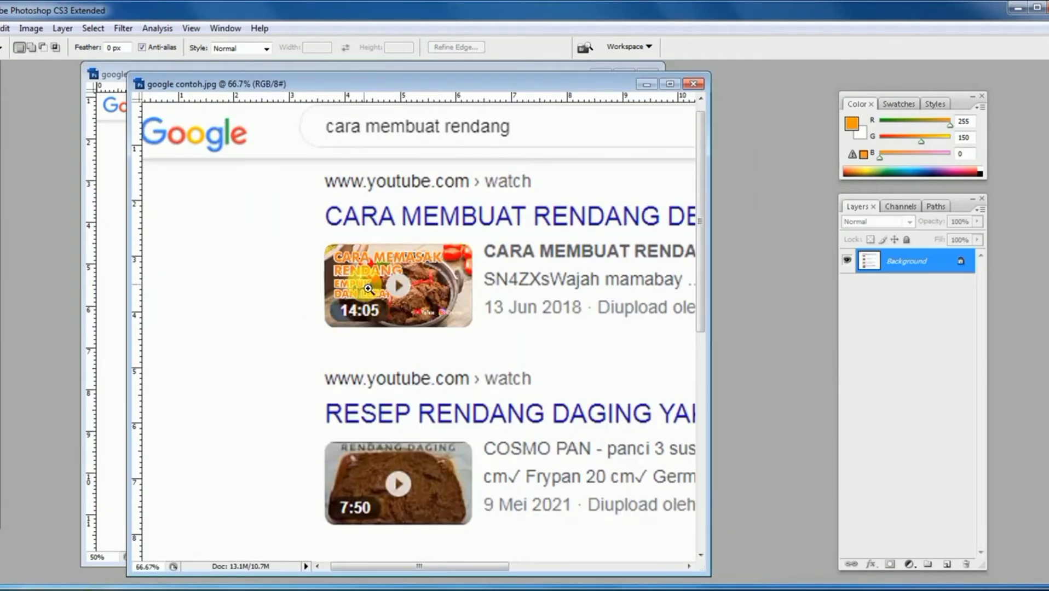
key("ctrl+minus")
left_click_drag(335, 85, 280, 73)
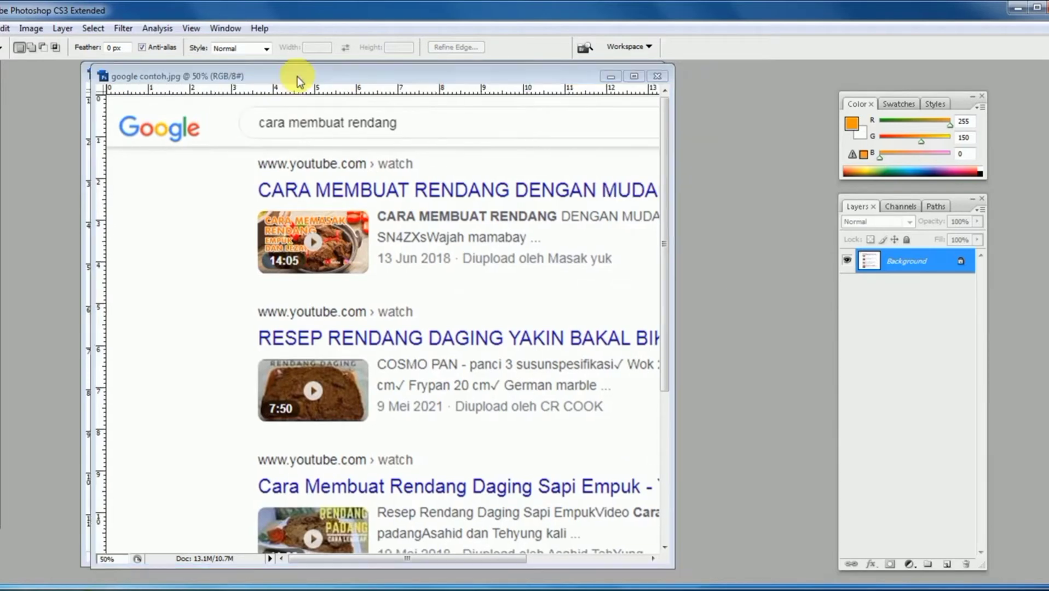
- Open android.jpg from the Desktop and enlarge its window to show the whole phone mockup
left_click(2, 29)
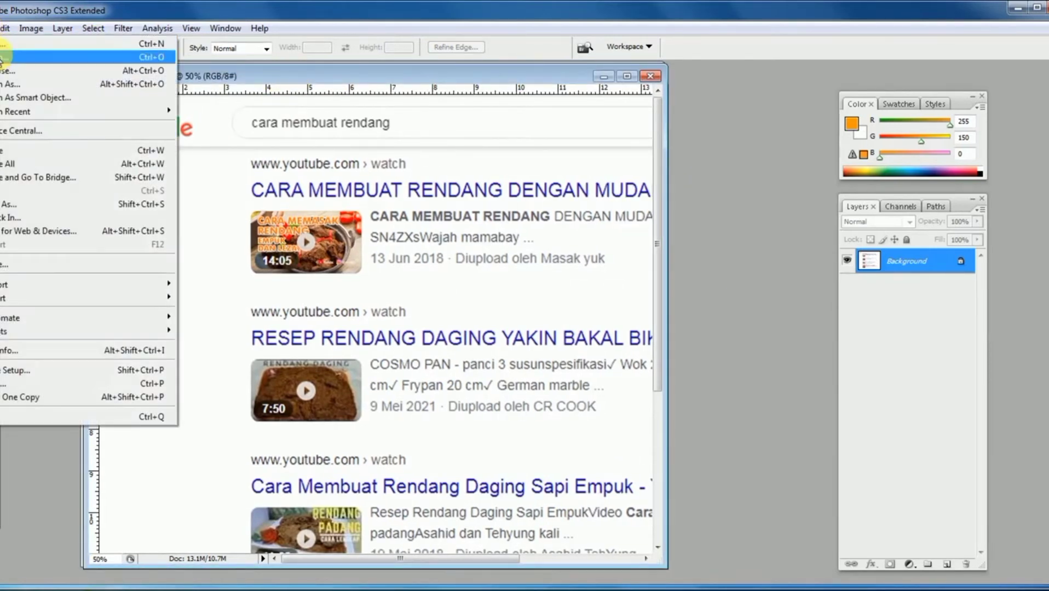
left_click(22, 48)
left_click_drag(524, 108, 525, 164)
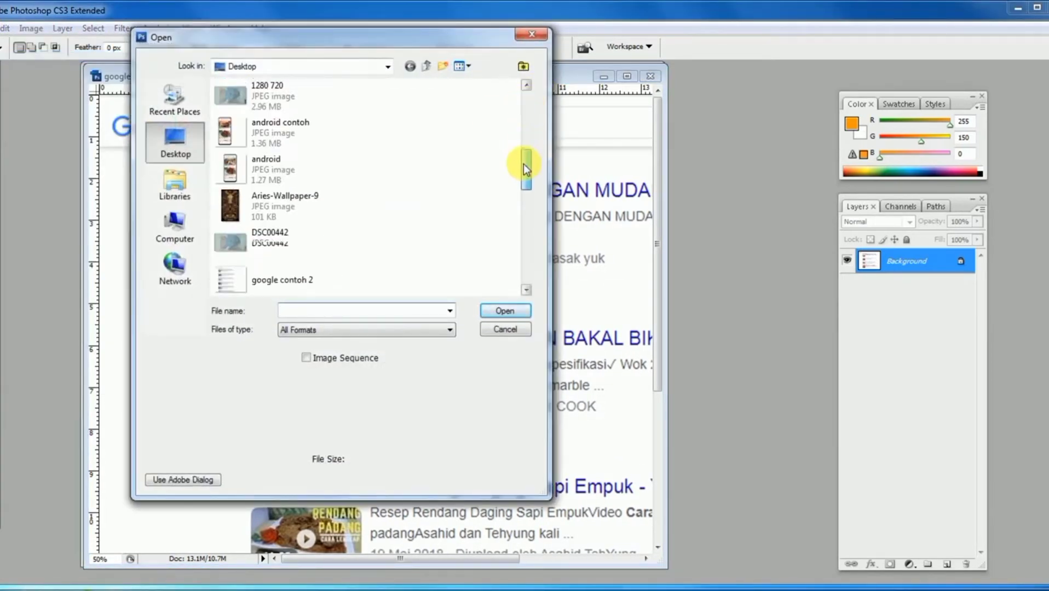
double_click(277, 168)
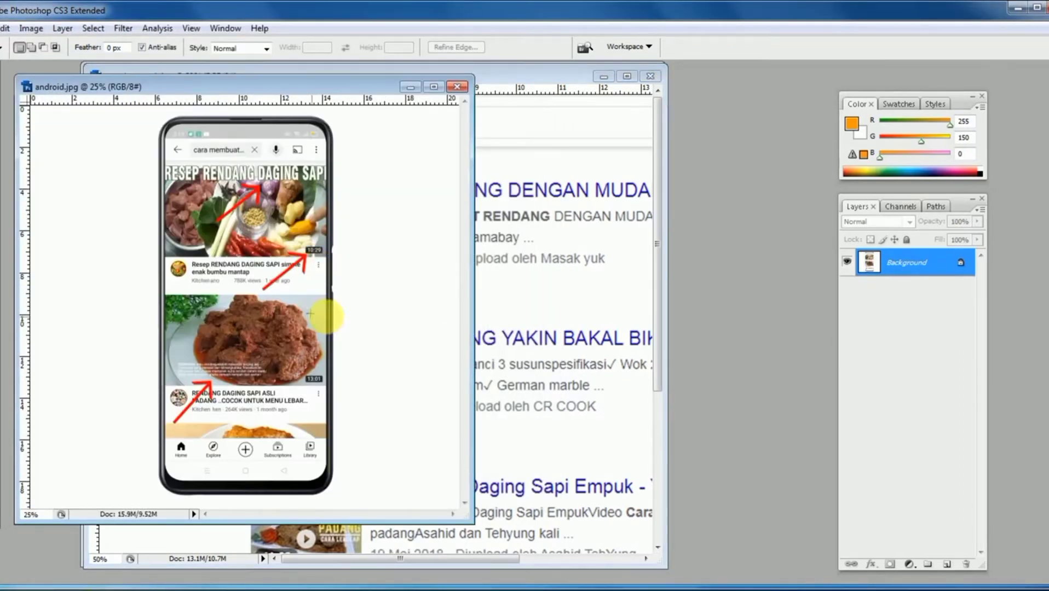
left_click_drag(473, 523, 577, 540)
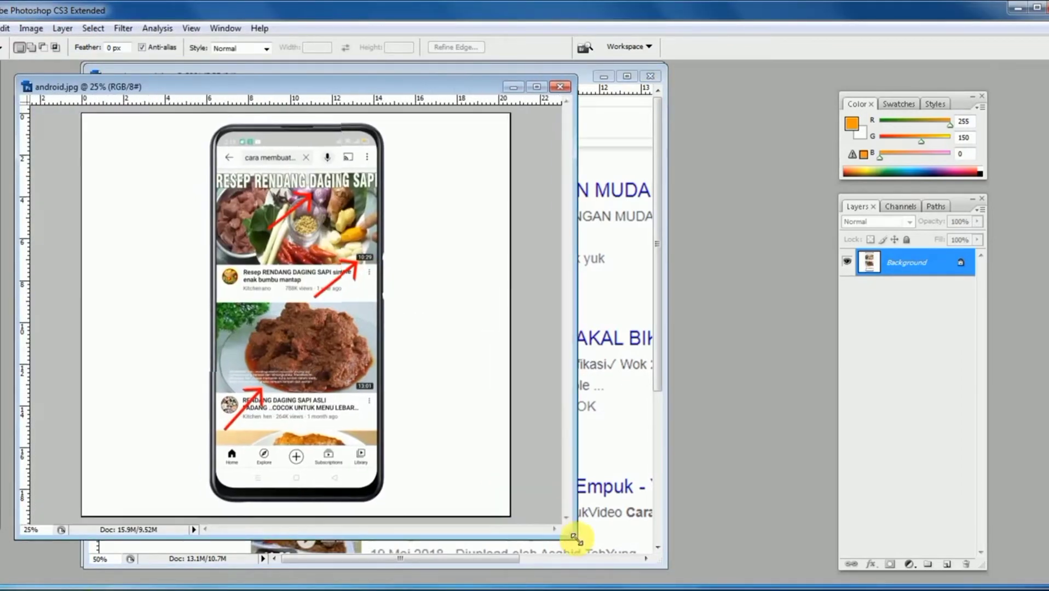
- Examine the title, duration label and small caption text marked by red arrows on the android.jpg video thumbnails
scroll(320, 276, "up", 1)
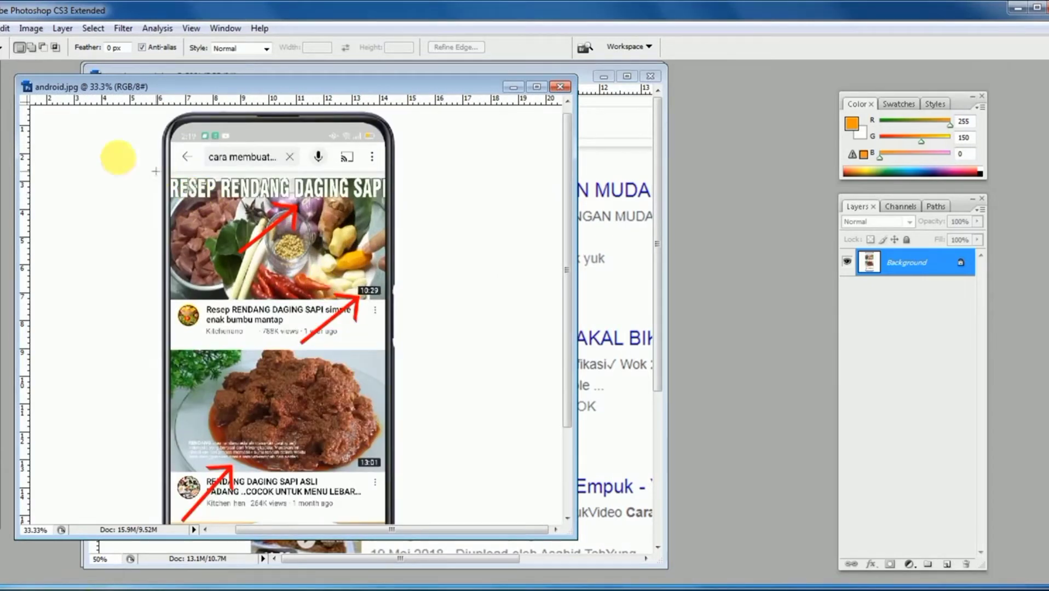
key("v")
scroll(269, 211, "up", 1)
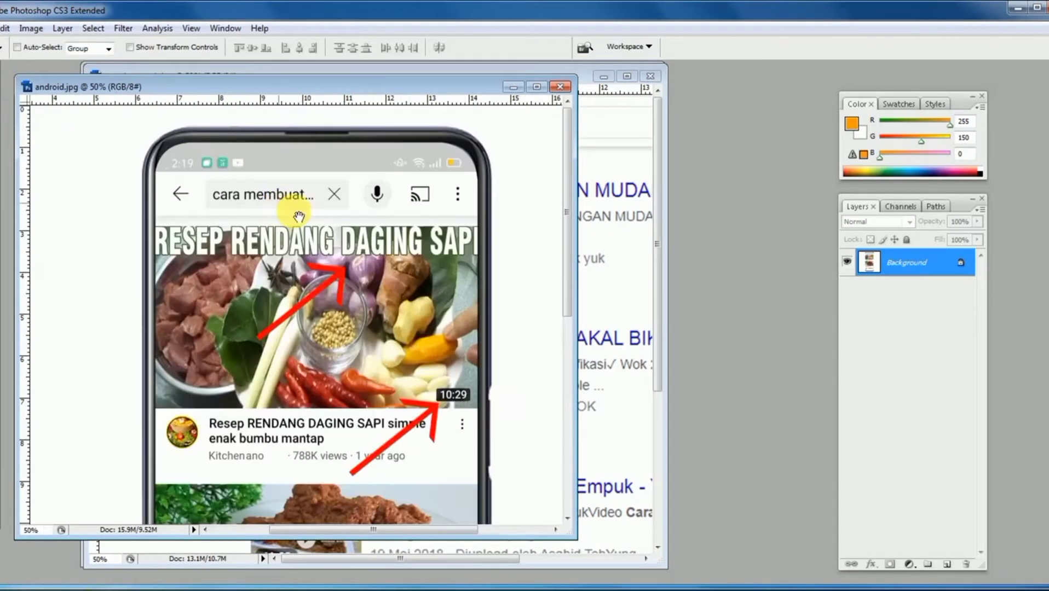
left_click_drag(472, 249, 470, 238)
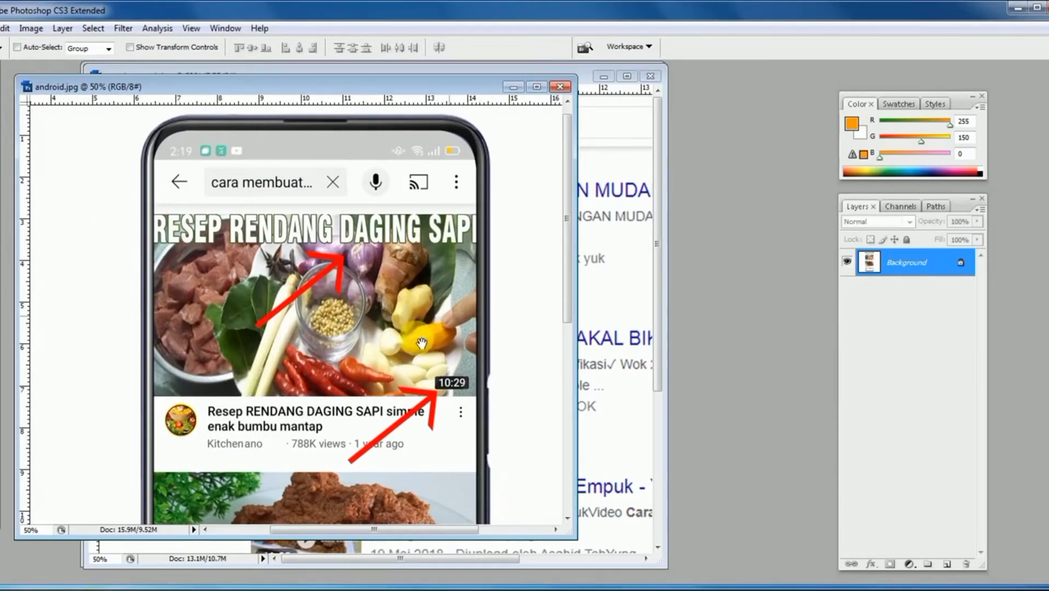
left_click_drag(448, 383, 443, 323)
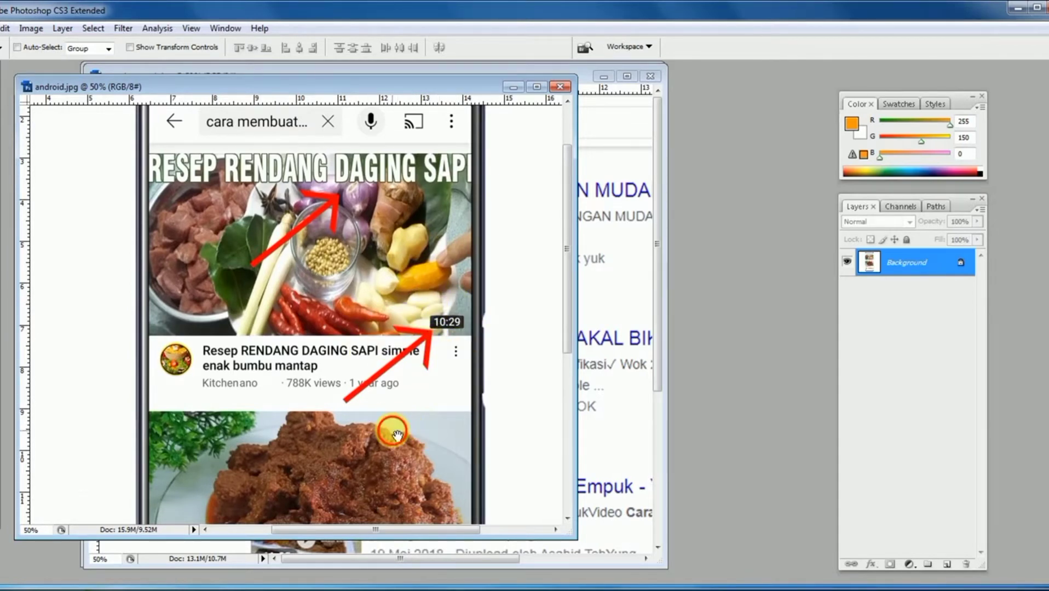
left_click_drag(396, 435, 409, 253)
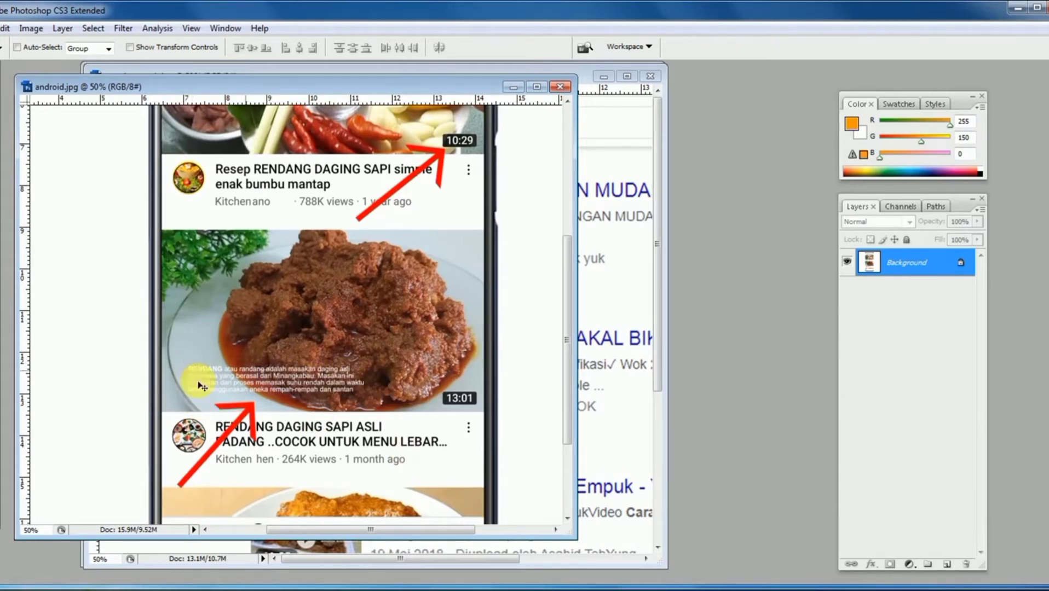
key("ctrl+minus")
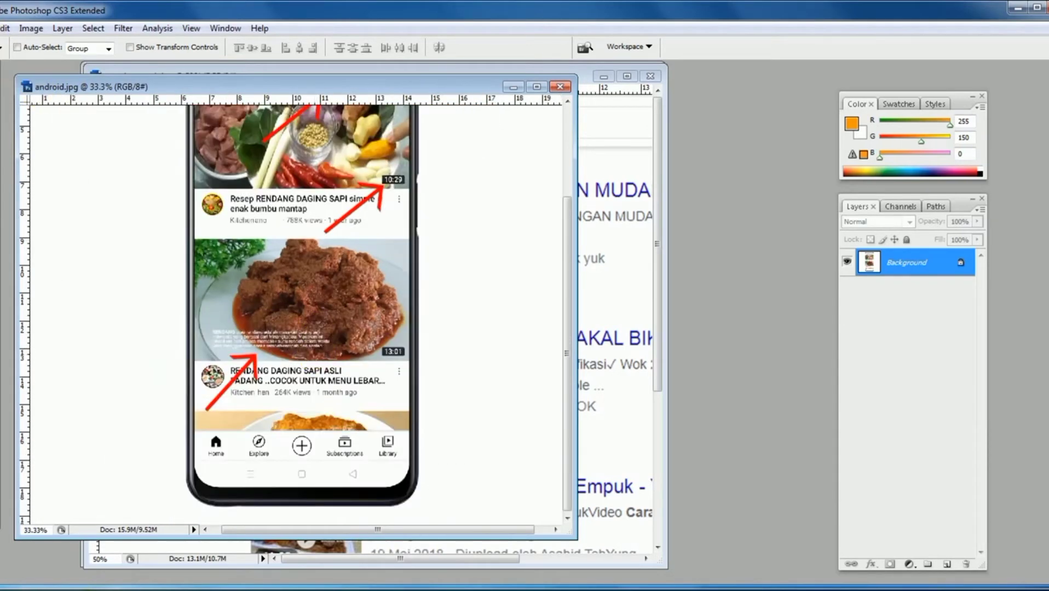
- Open android contoh.jpg from the Desktop and inspect the first rendang video thumbnail up close
left_click(0, 28)
left_click(5, 58)
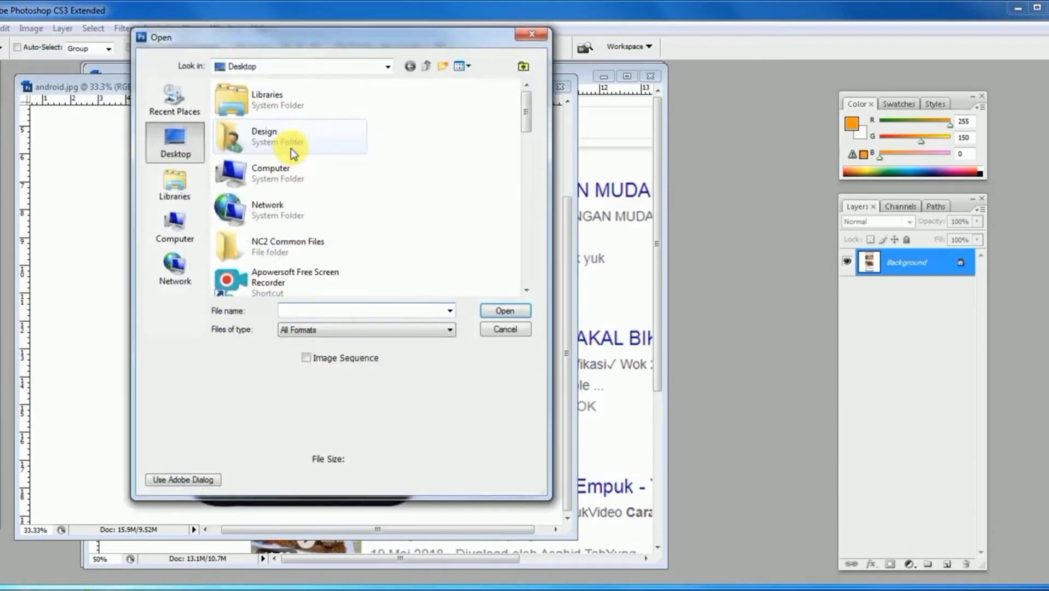
left_click_drag(521, 106, 523, 149)
left_click(279, 209)
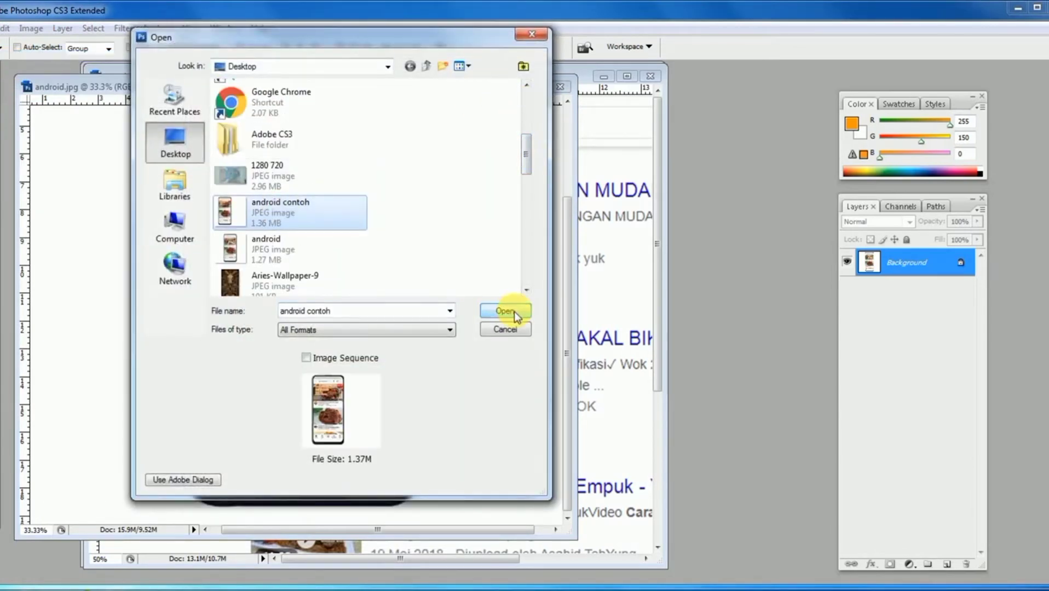
left_click(505, 310)
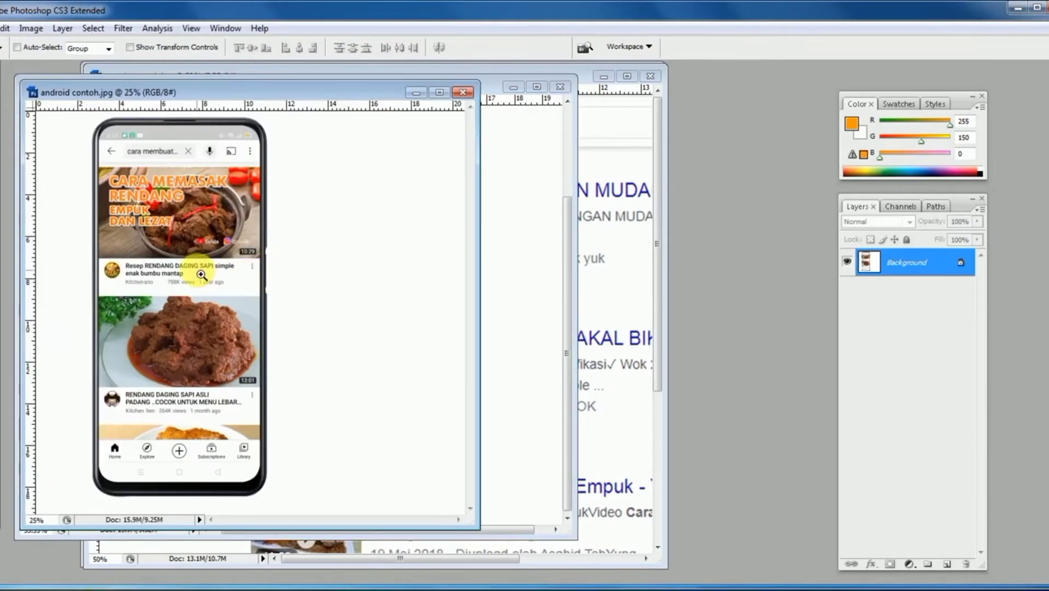
key("ctrl+plus")
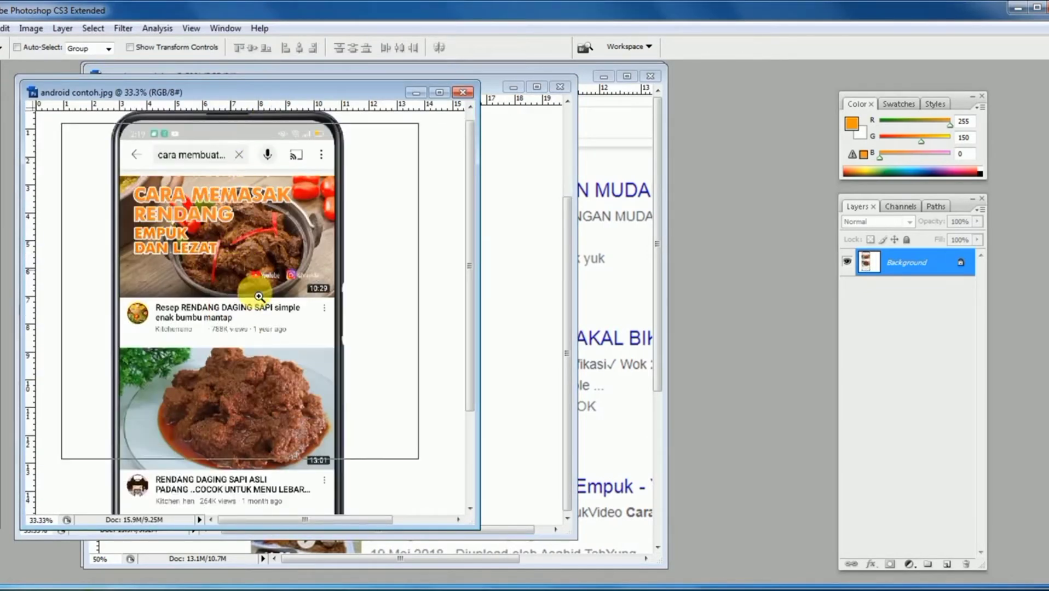
left_click(232, 274, "ctrl")
left_click_drag(283, 254, 288, 285)
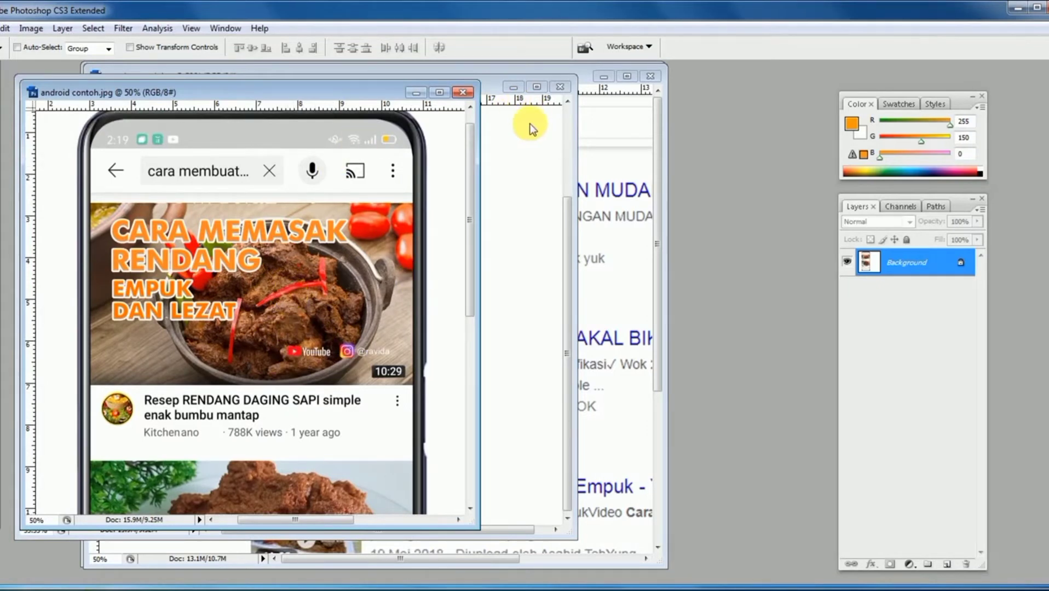
- Close android.jpg and google contoh 2.jpg, leaving google contoh.jpg and android contoh.jpg open
left_click(517, 145)
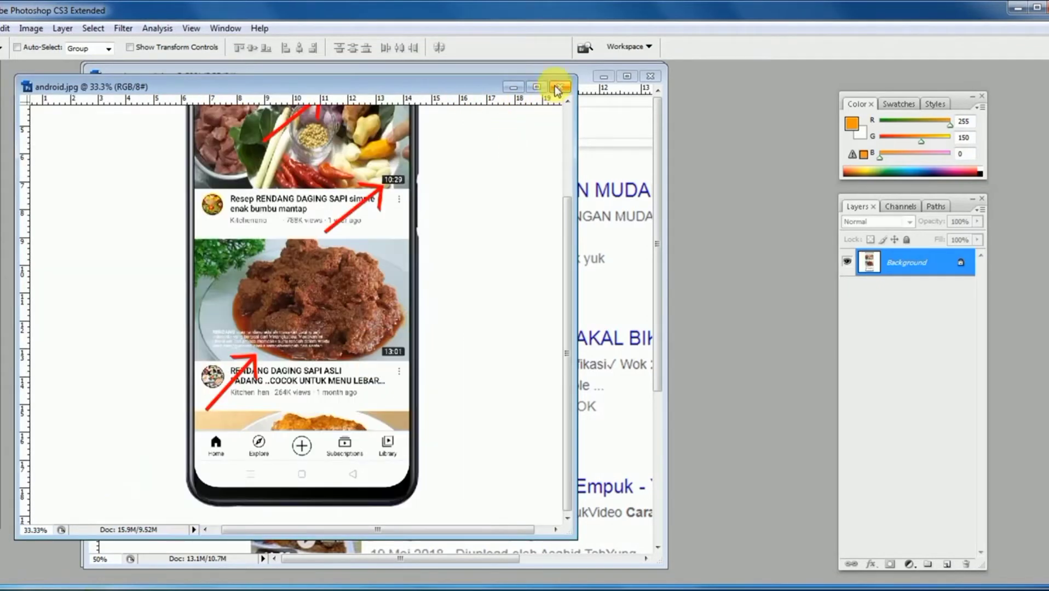
left_click(560, 86)
left_click(564, 156)
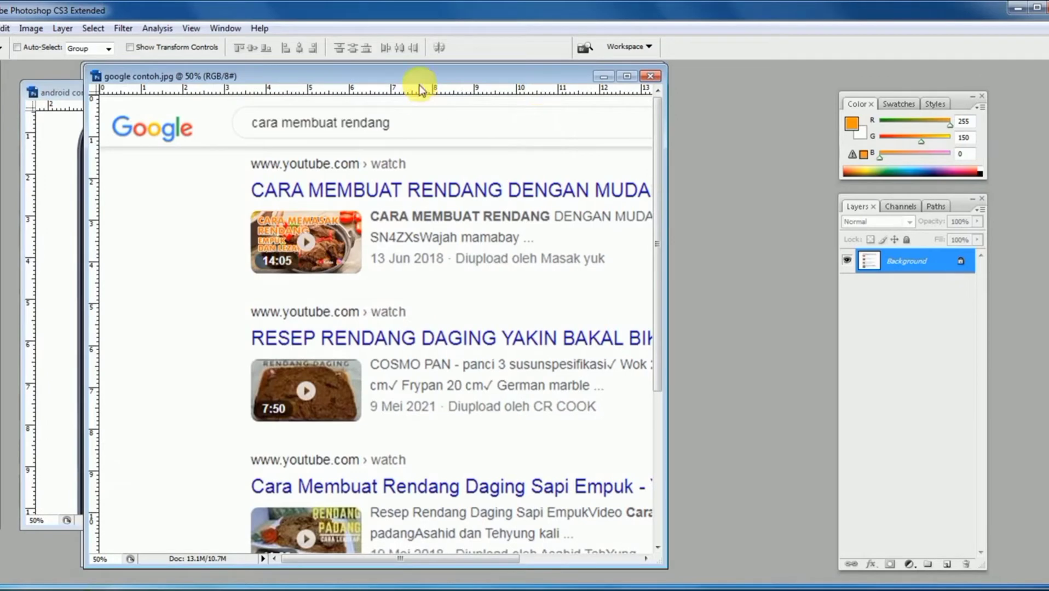
left_click_drag(419, 76, 493, 177)
left_click(644, 75)
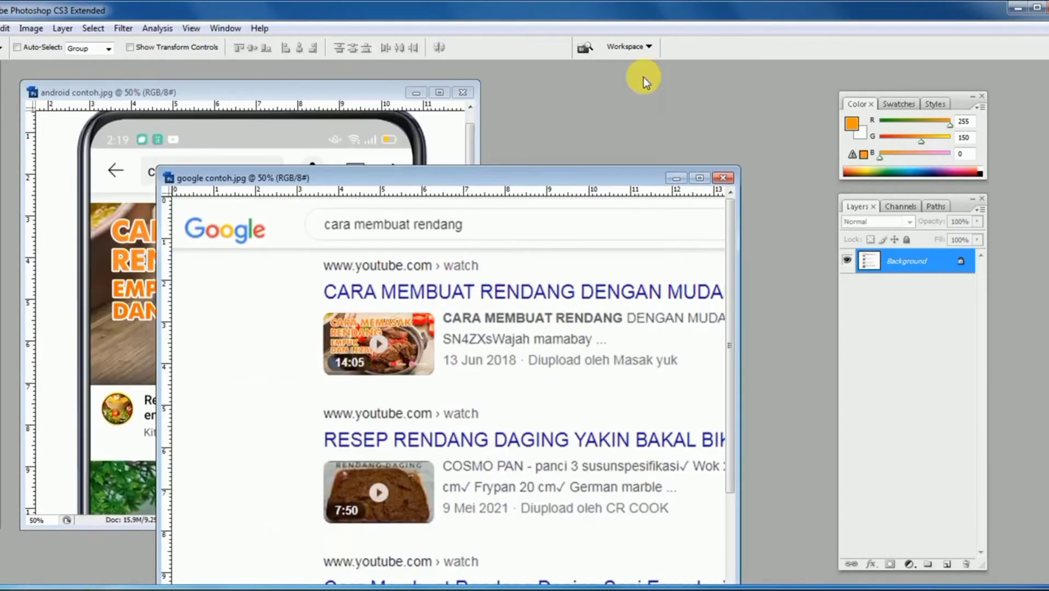
- Compare the rendang thumbnail in google contoh.jpg and android contoh.jpg side by side, and minimize google contoh.jpg
left_click_drag(361, 186, 583, 109)
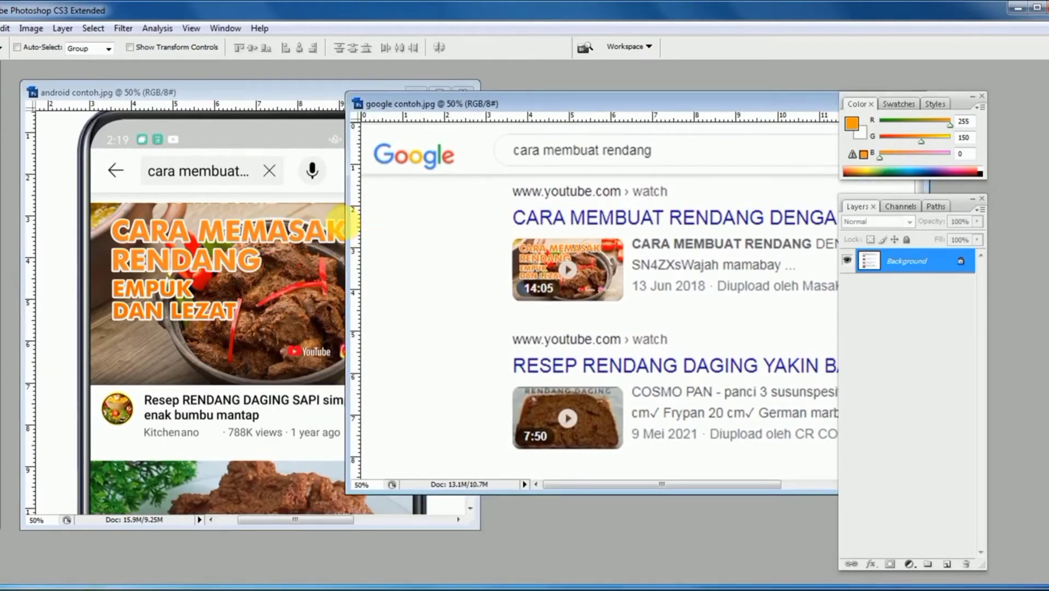
left_click(336, 223)
left_click(569, 281)
scroll(573, 280, "up", 1)
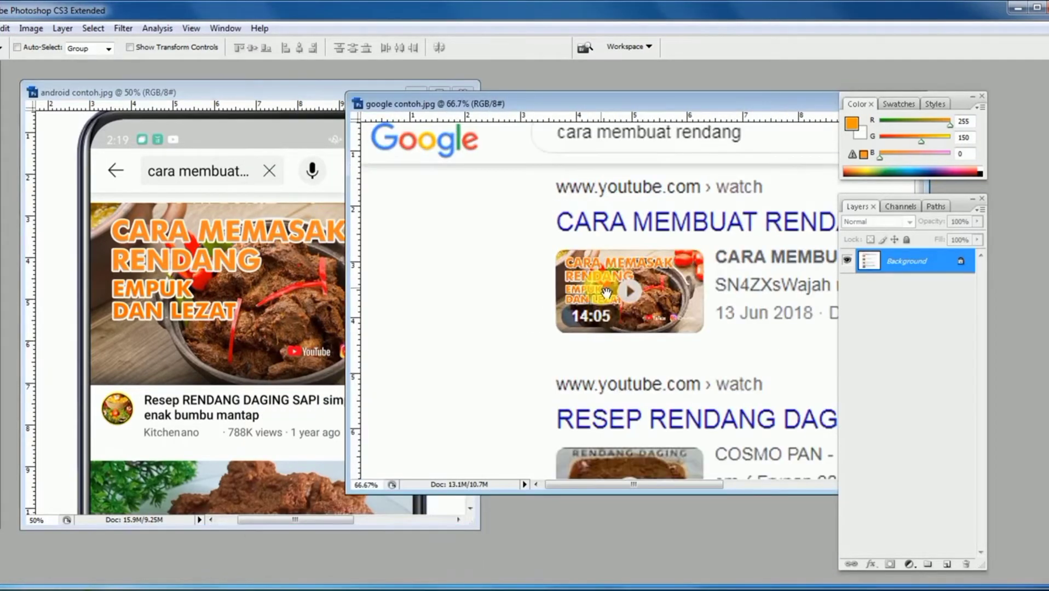
left_click(305, 257)
left_click_drag(569, 107, 562, 93)
left_click(219, 190)
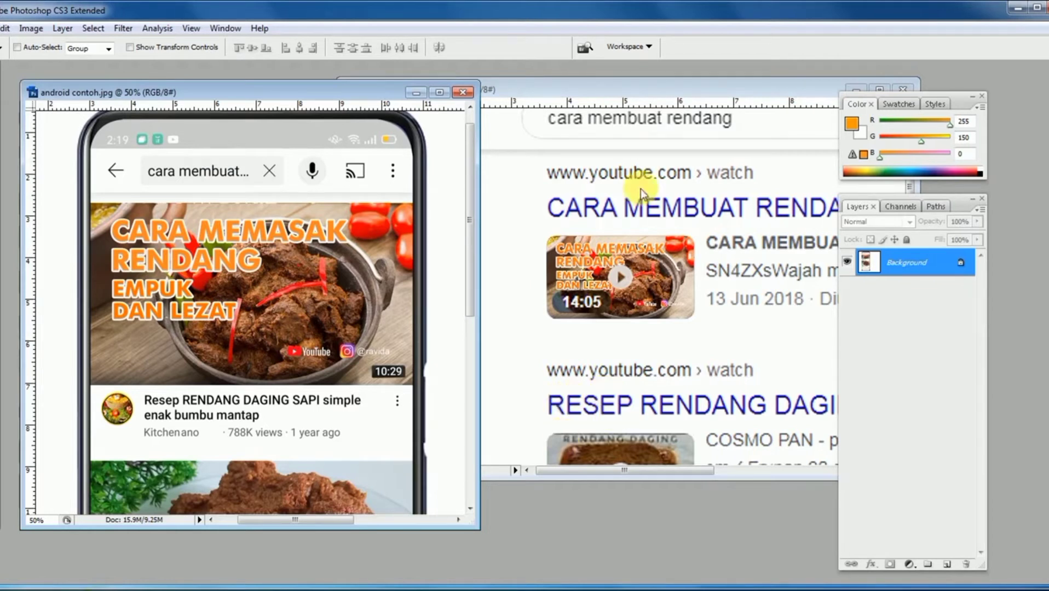
left_click(856, 90)
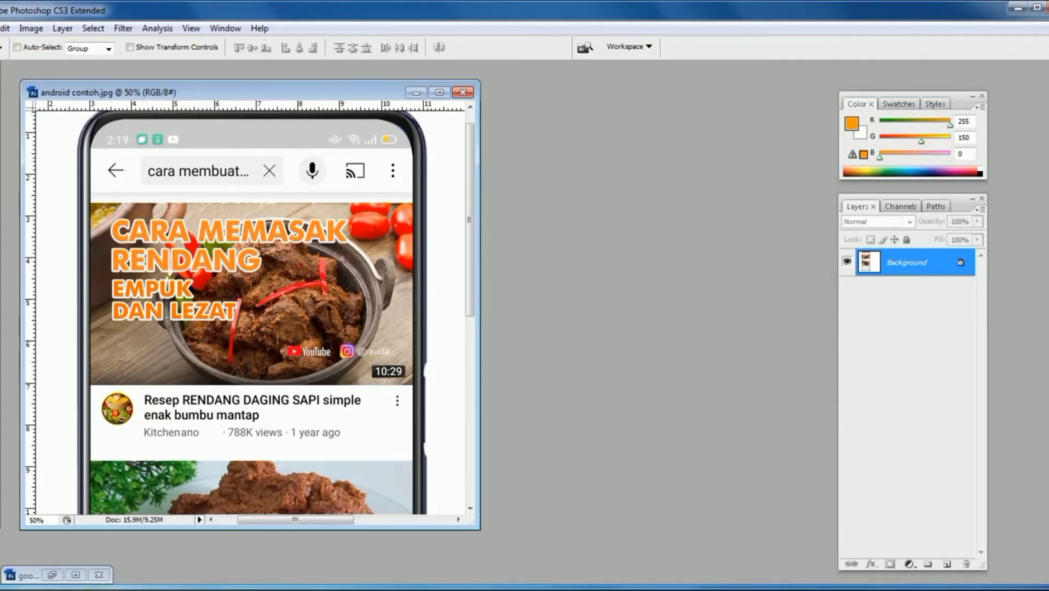
- Create a new document named thumbnail, 1280 pixels wide and 720 pixels high
left_click(1, 28)
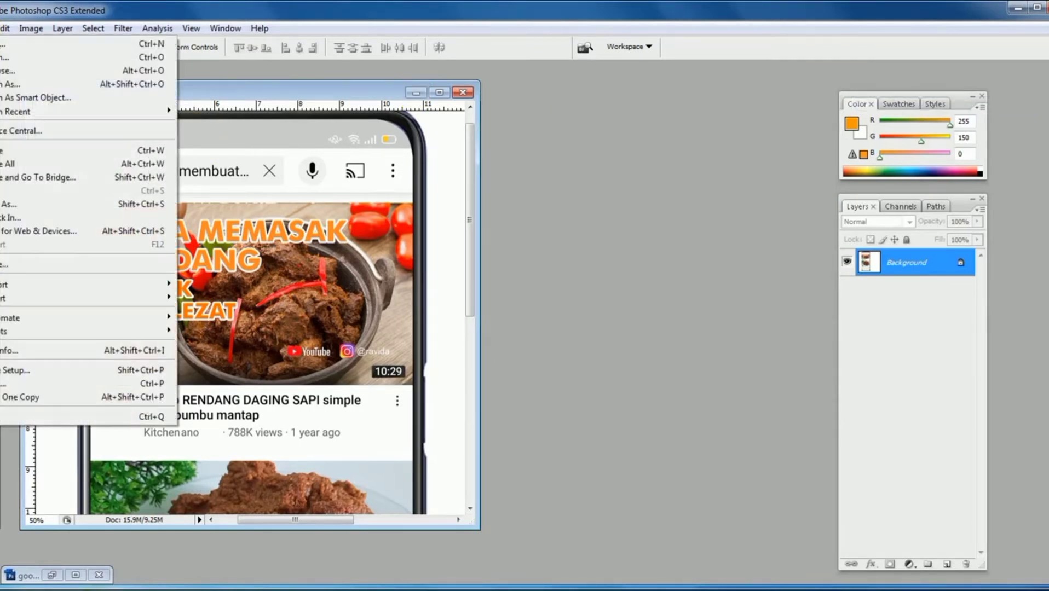
left_click(47, 41)
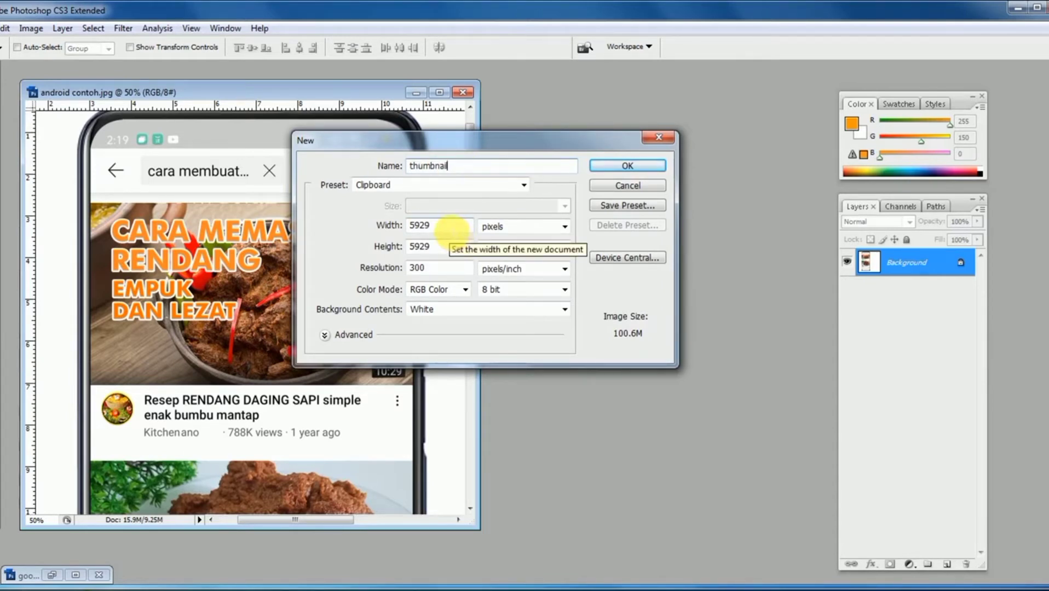
left_click(439, 230)
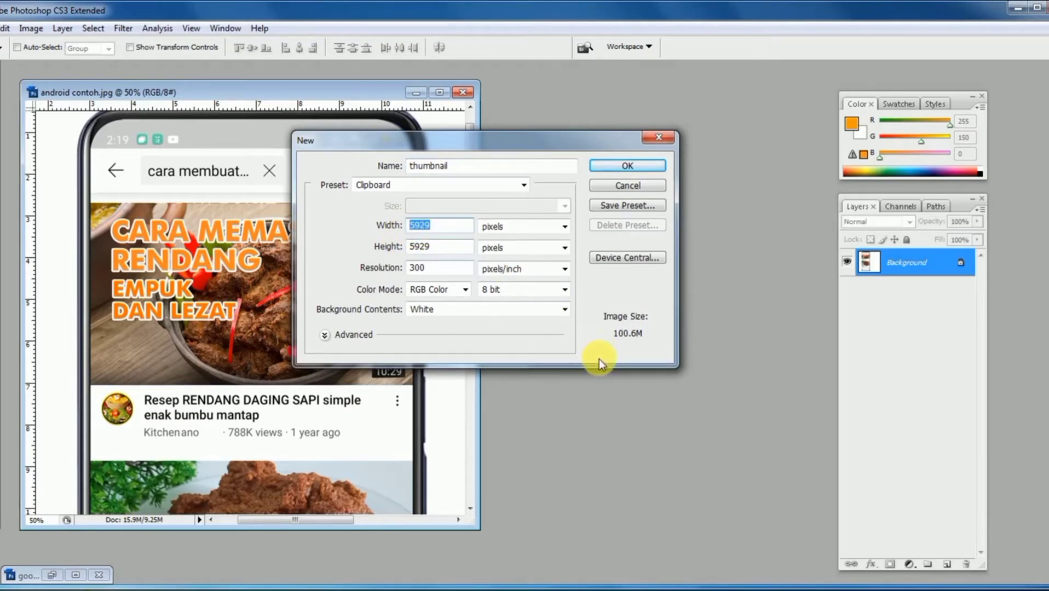
type("1280")
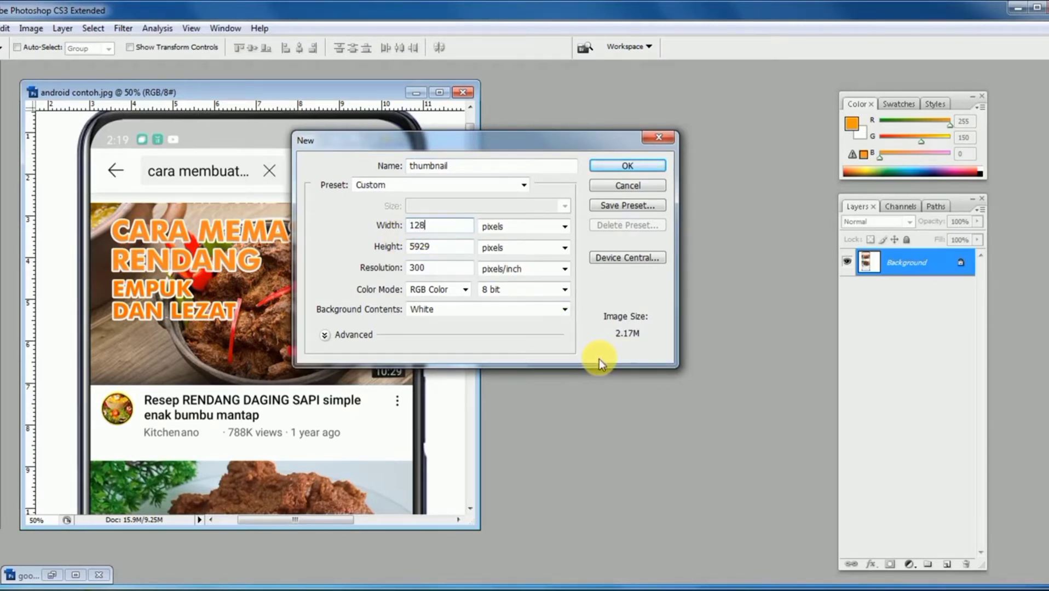
double_click(419, 246)
type("720")
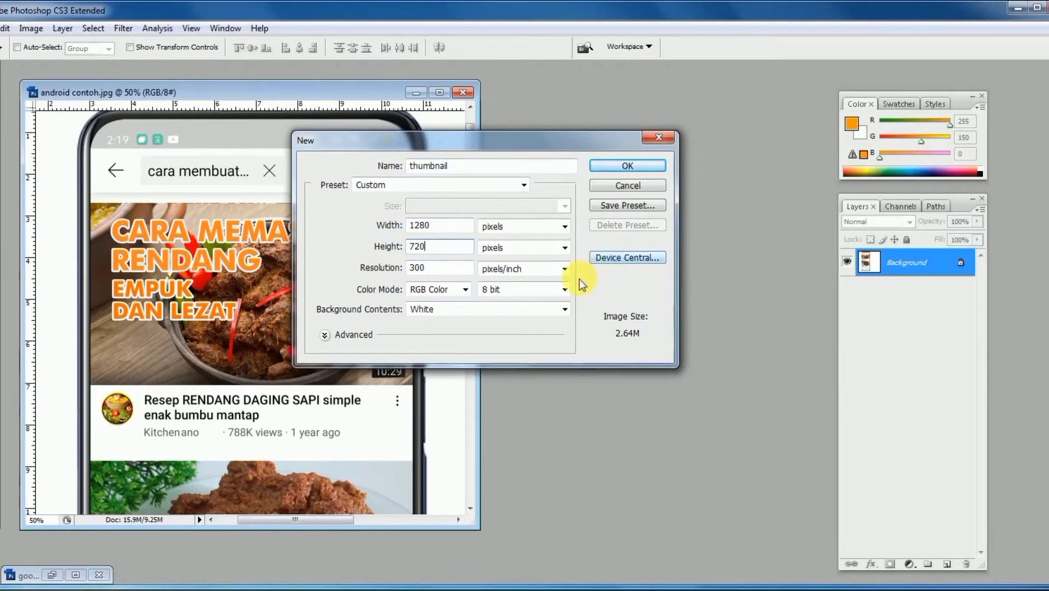
left_click(609, 165)
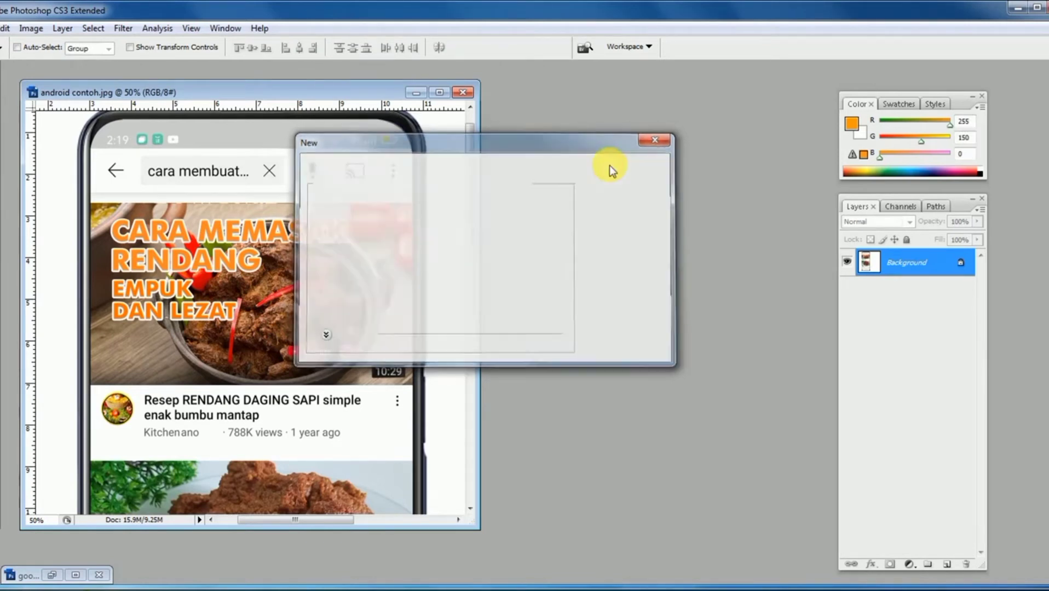
- Shrink the android contoh.jpg window, zoom it out to 33.3%, and arrange it beside the thumbnail document for reference
left_click_drag(265, 101, 264, 125)
left_click(255, 94)
left_click_drag(479, 528, 381, 388)
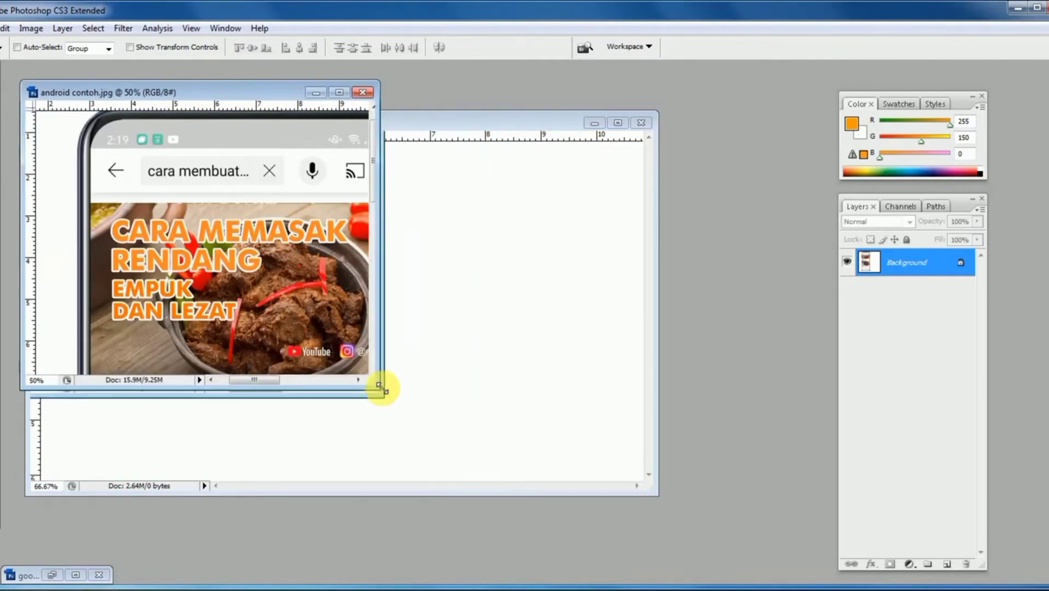
key("ctrl+minus")
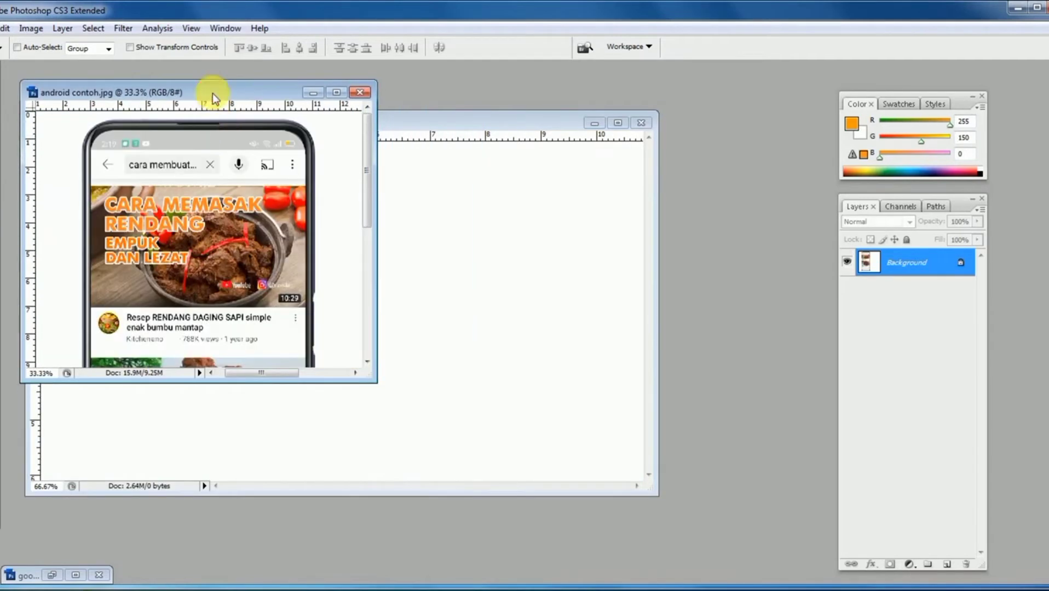
left_click_drag(212, 93, 667, 103)
left_click(390, 132)
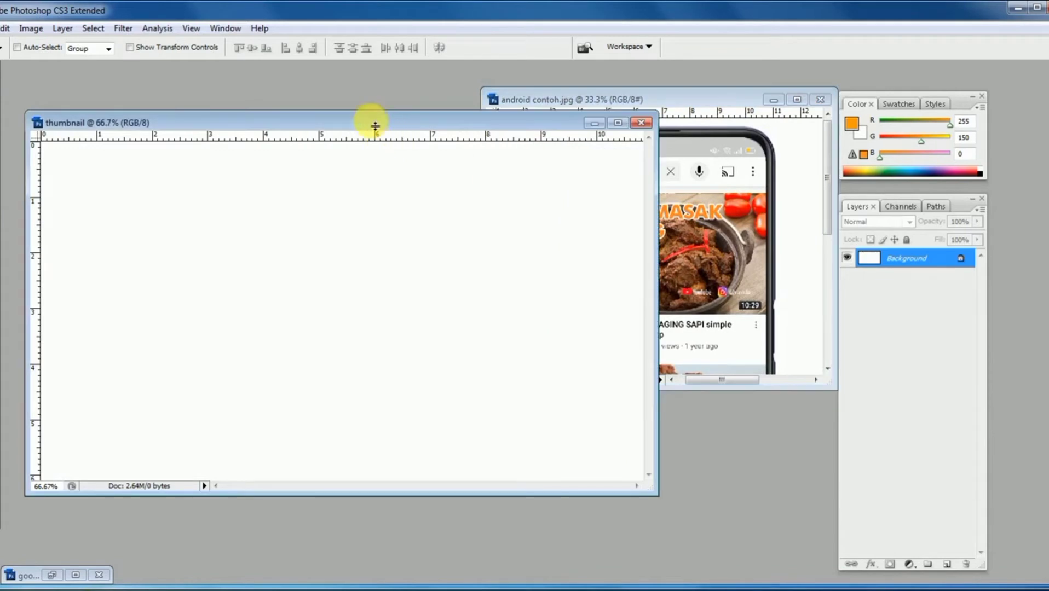
left_click_drag(448, 127, 416, 116)
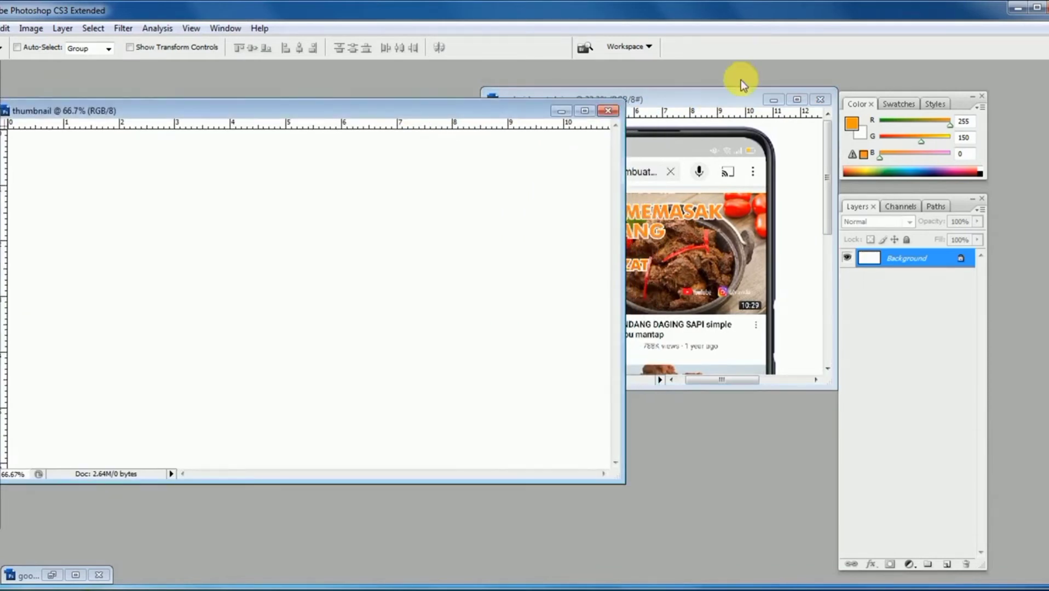
left_click_drag(715, 103, 803, 97)
left_click(471, 116)
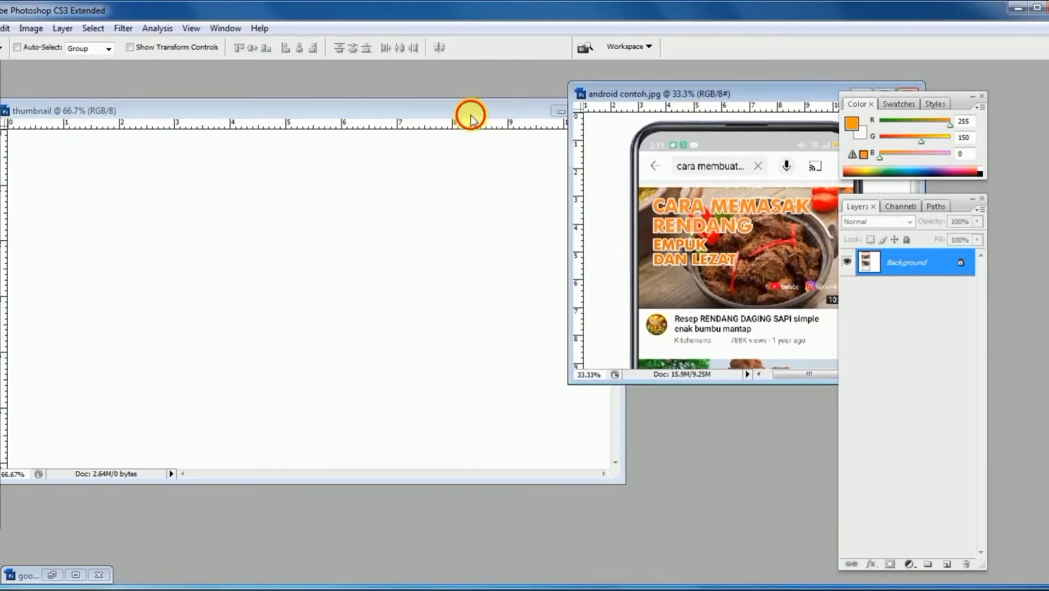
left_click_drag(470, 118, 492, 110)
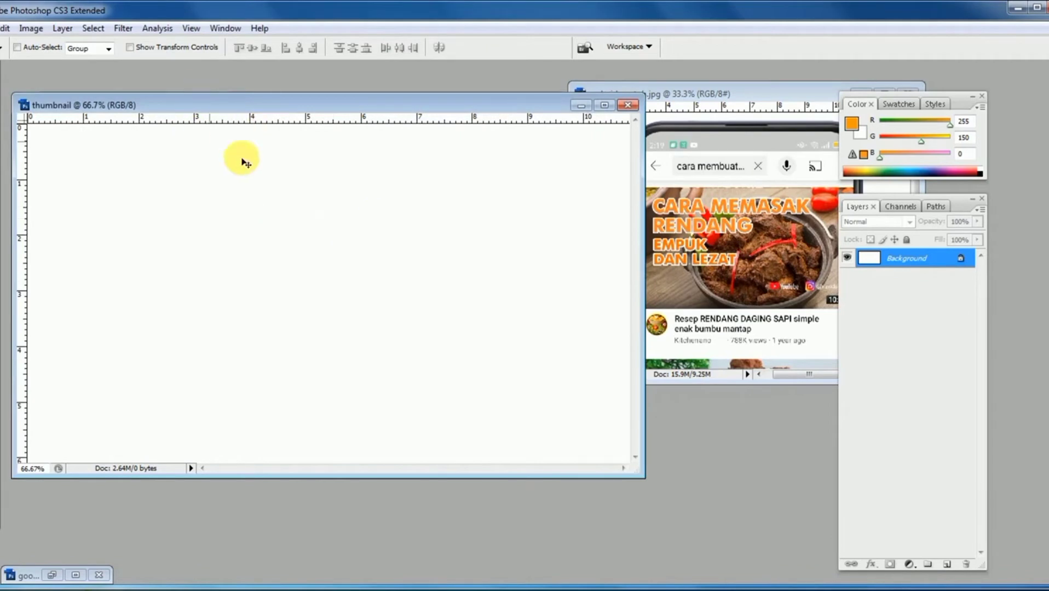
- Open resep rendang untuk ramadhan.jpg from the Desktop and offset its window so the thumbnail canvas shows behind it
left_click(0, 28)
left_click(1, 55)
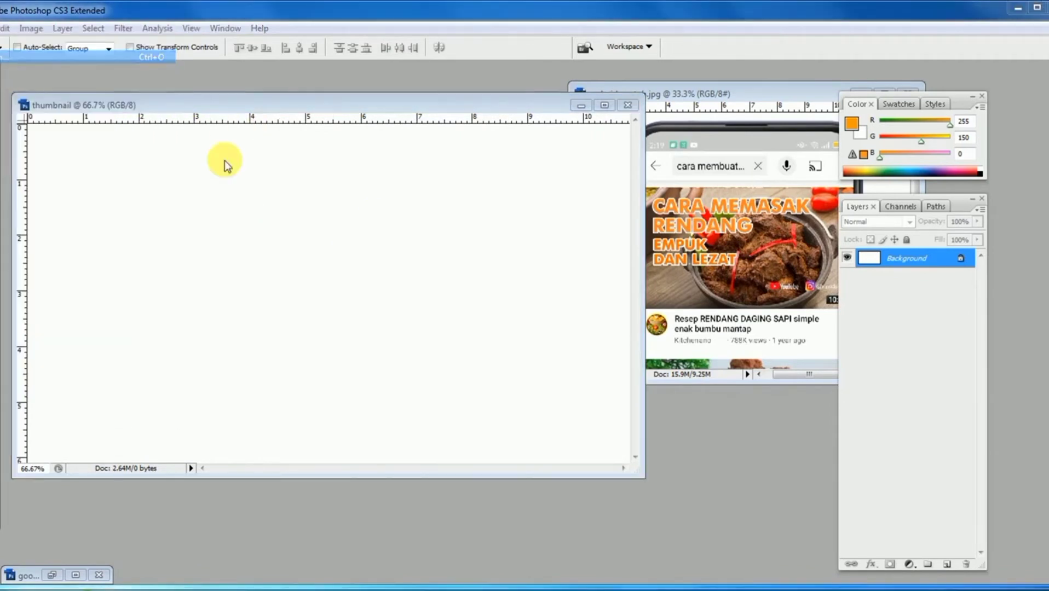
left_click_drag(530, 99, 514, 274)
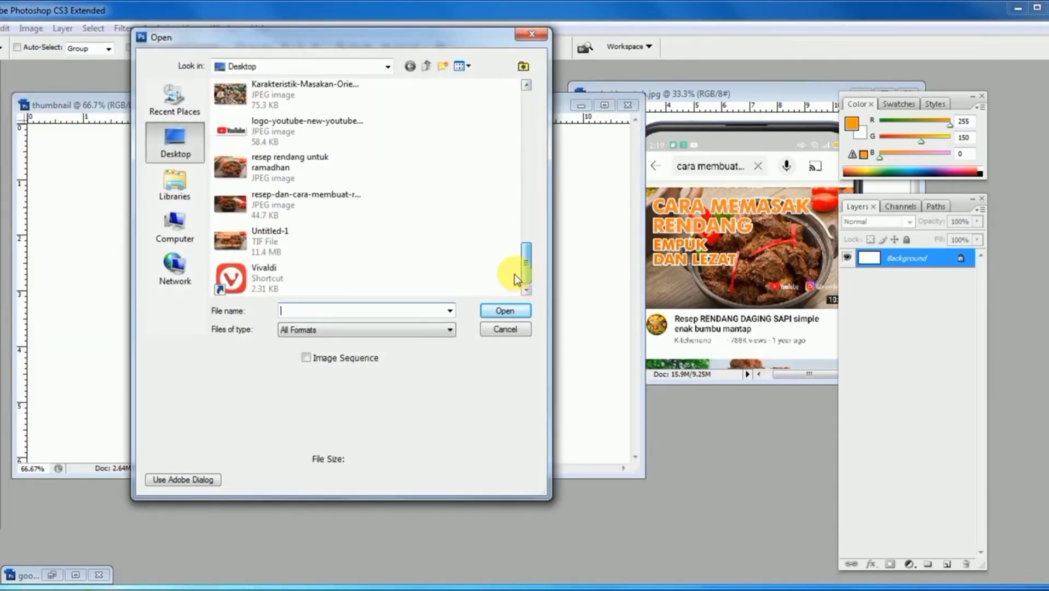
double_click(227, 164)
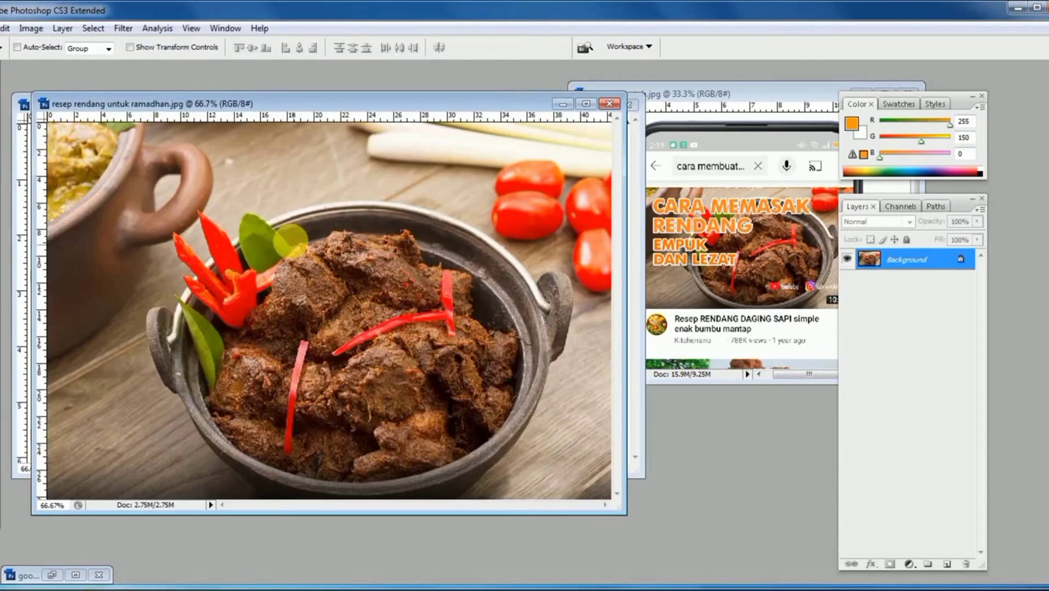
left_click_drag(206, 108, 362, 116)
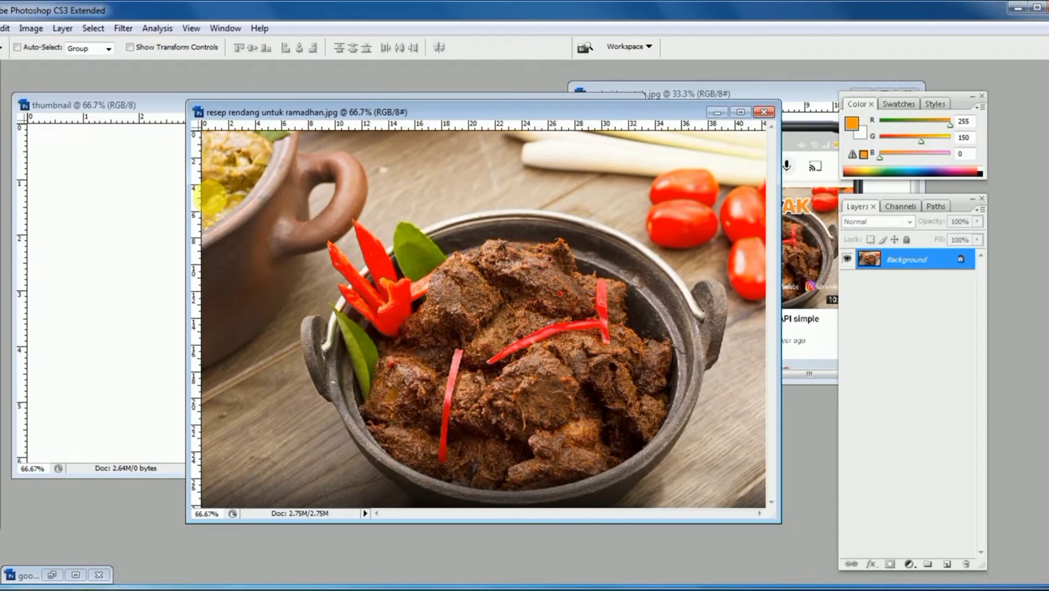
- Copy the rendang photo into the thumbnail document as a new layer and close the source image
left_click_drag(257, 215, 140, 218)
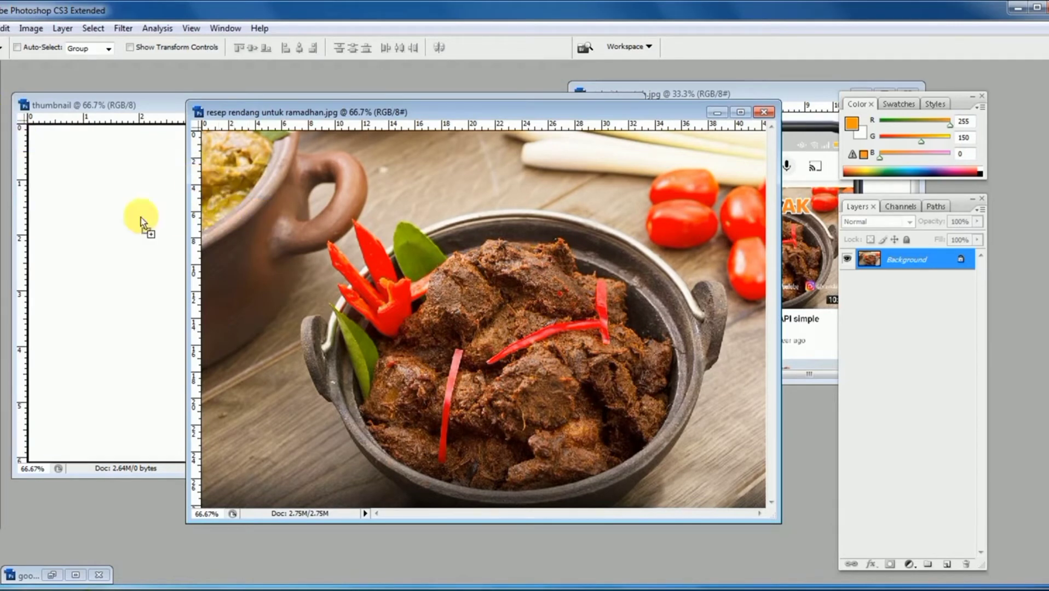
left_click(658, 157)
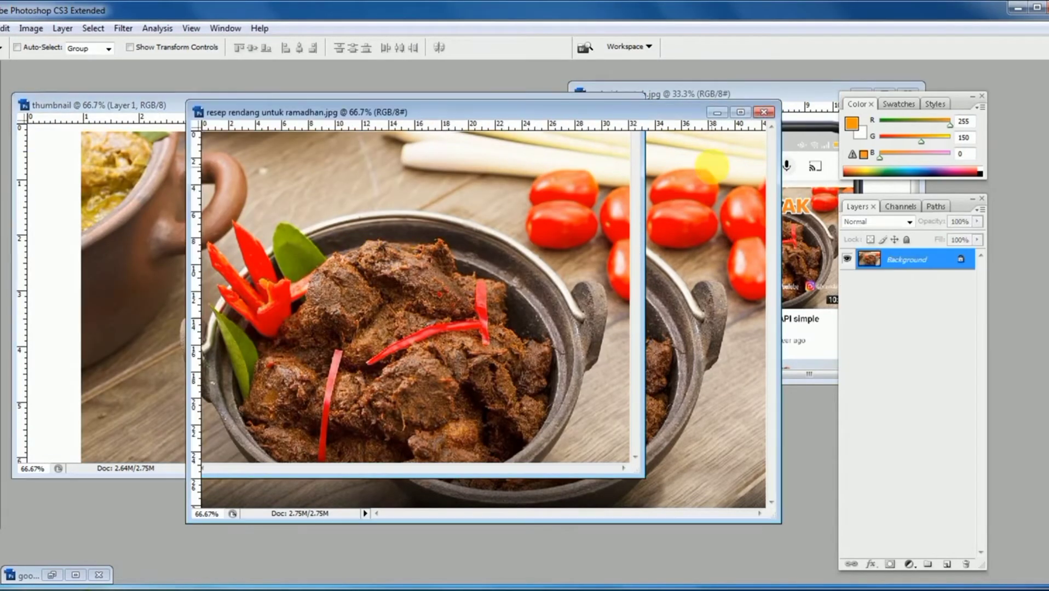
left_click(764, 112)
- Align the rendang photo with the canvas's upper-left corner and scale it proportionally to 110.9% so it fills the canvas
key("ctrl+minus")
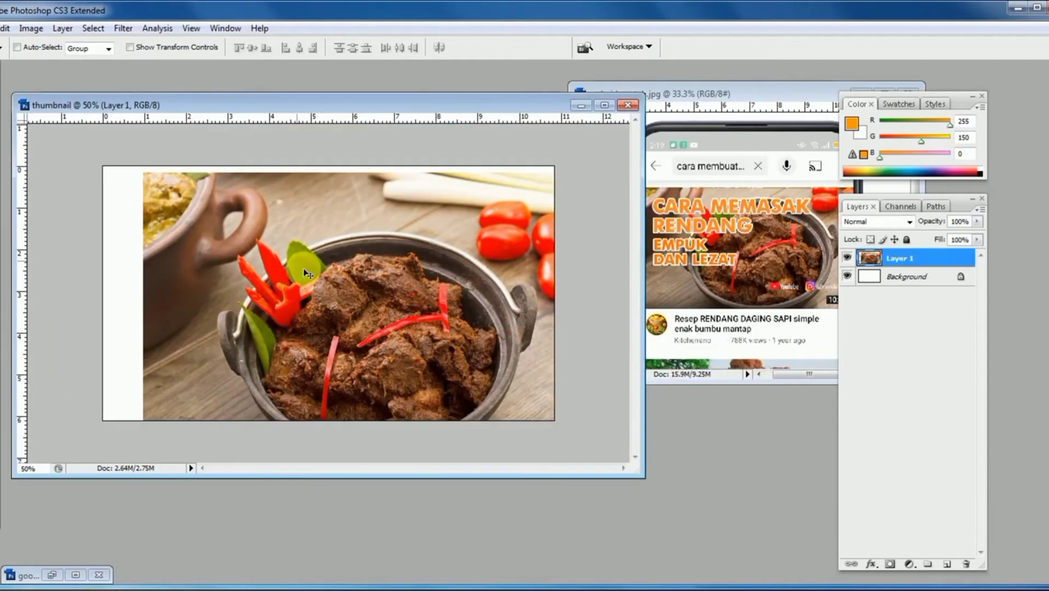
left_click_drag(285, 259, 245, 254)
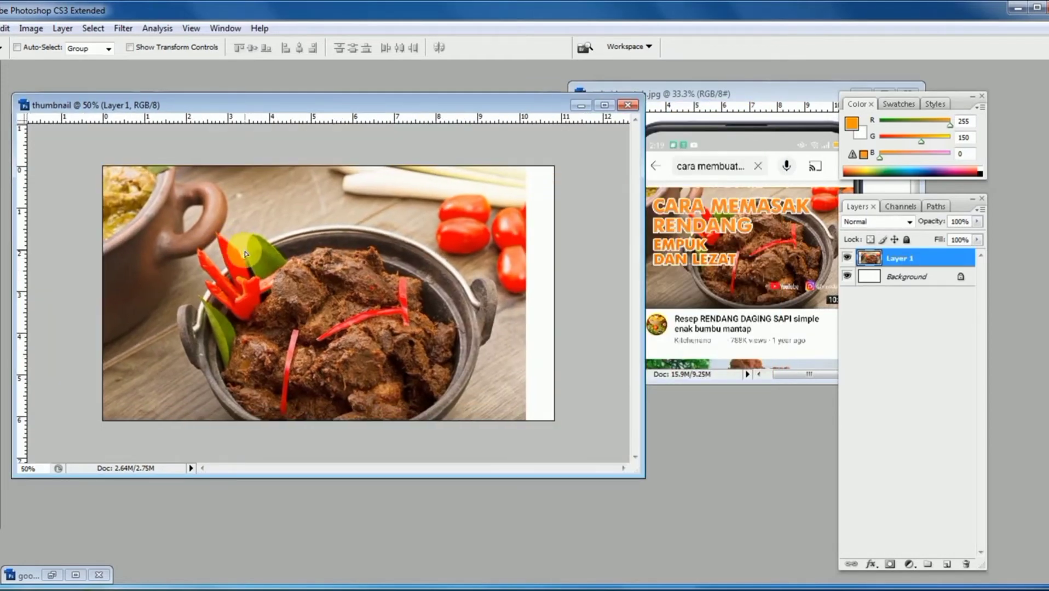
left_click(6, 28)
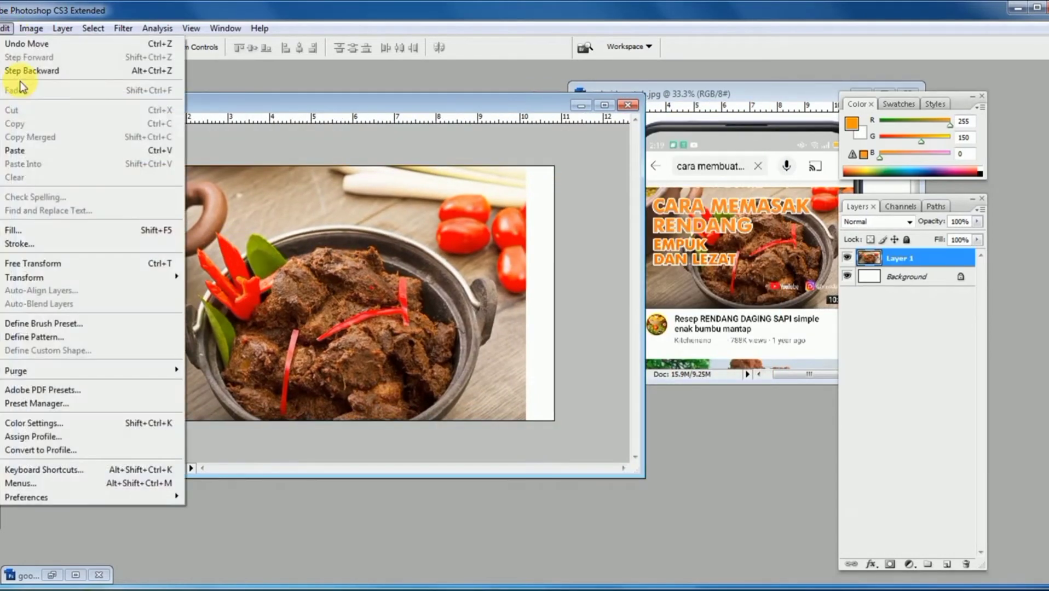
mouse_move(74, 277)
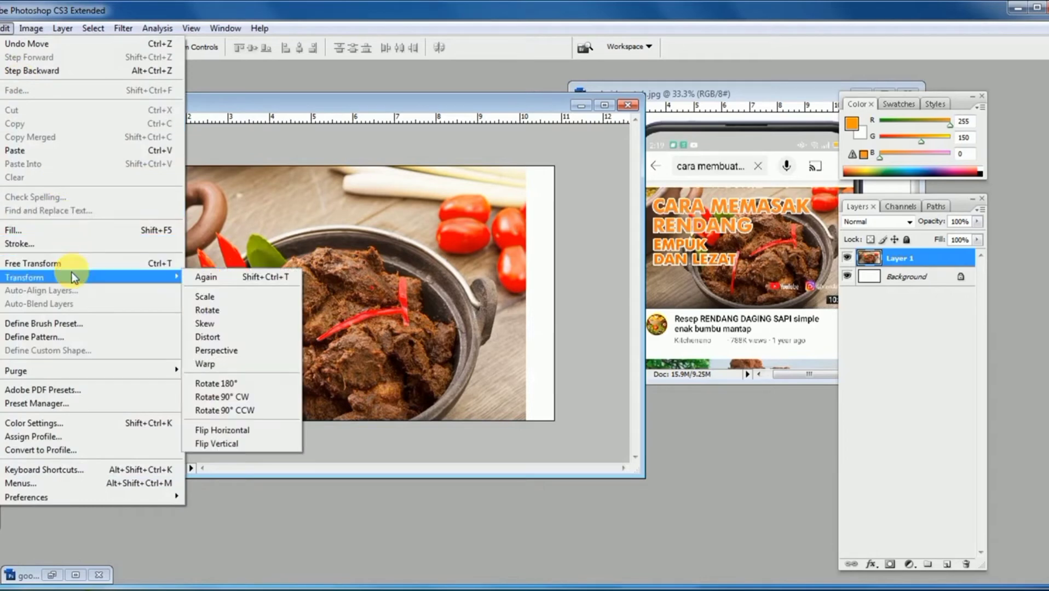
left_click(225, 295)
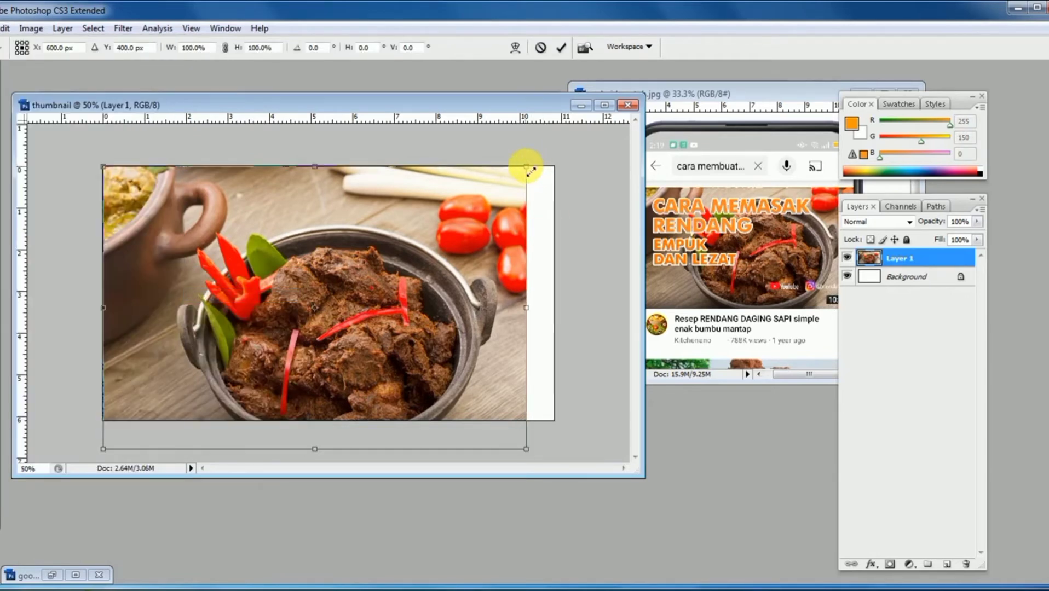
left_click_drag(530, 170, 576, 130)
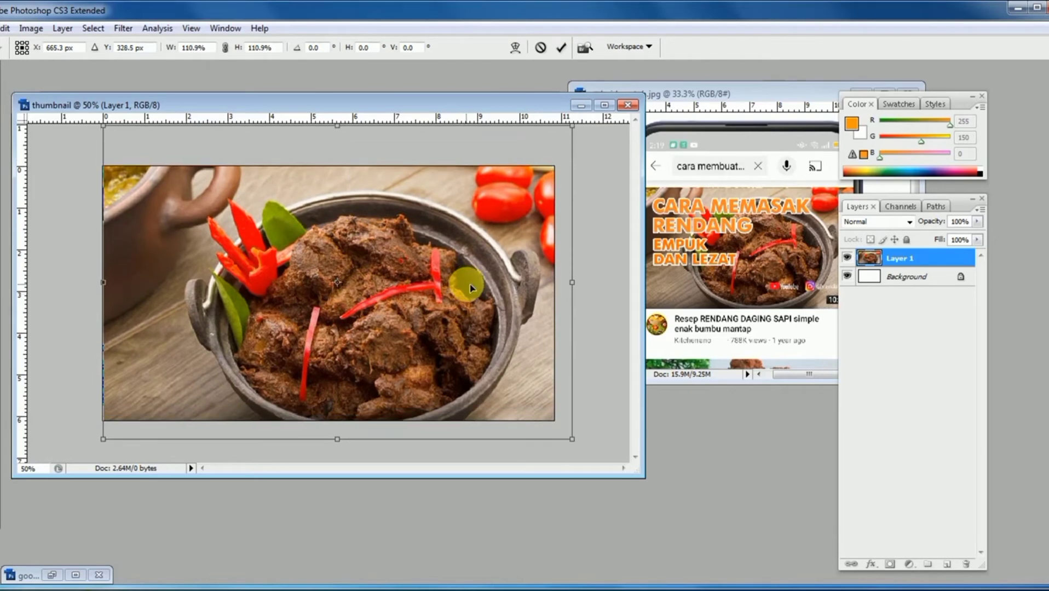
left_click_drag(472, 289, 474, 287)
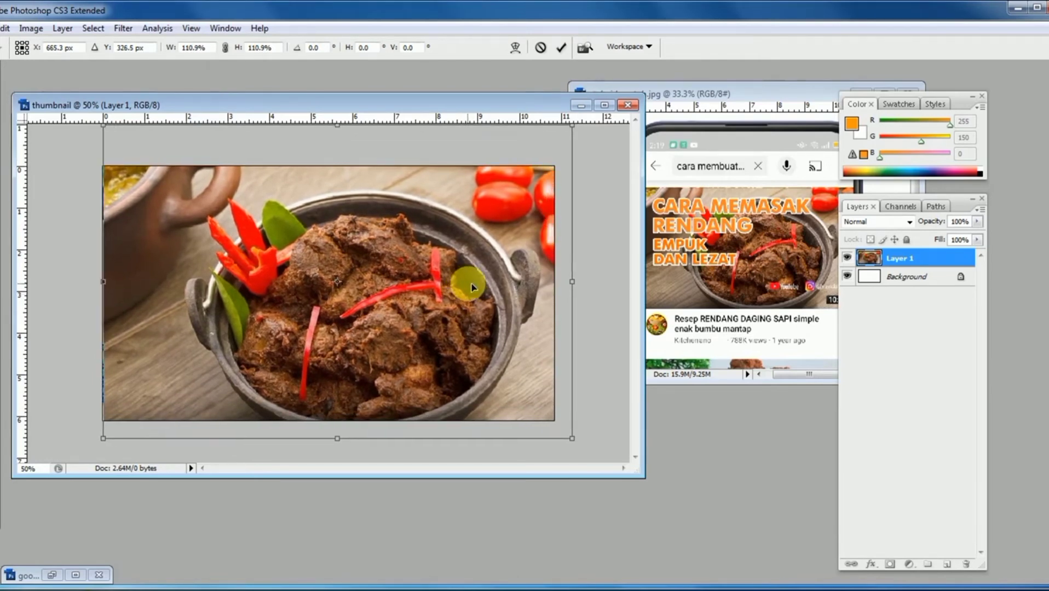
key("Return")
double_click(414, 108)
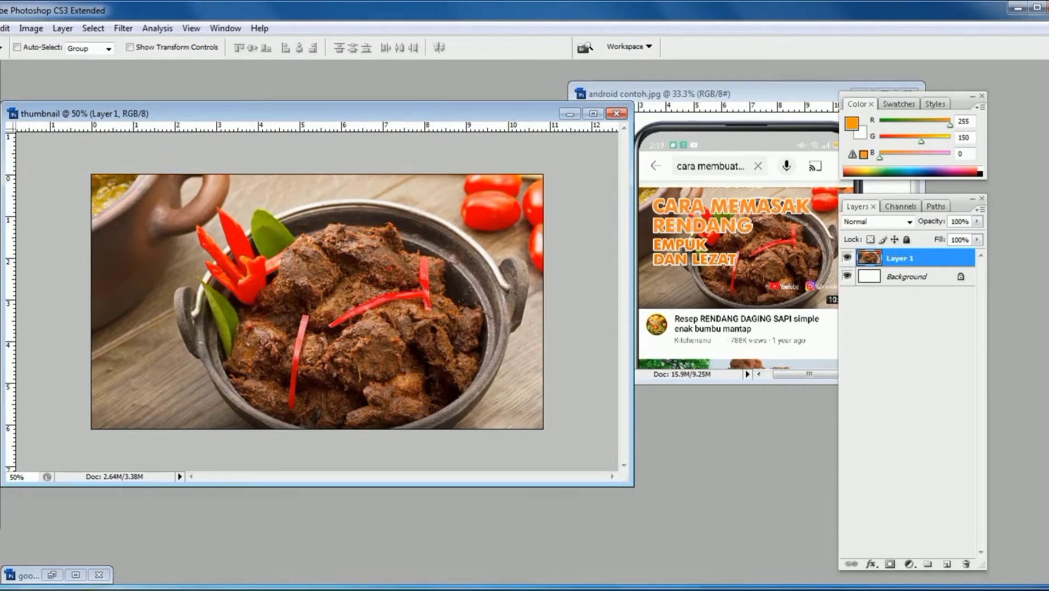
- Set the foreground color to orange ff8400 and activate the Type tool
left_click(0, 476)
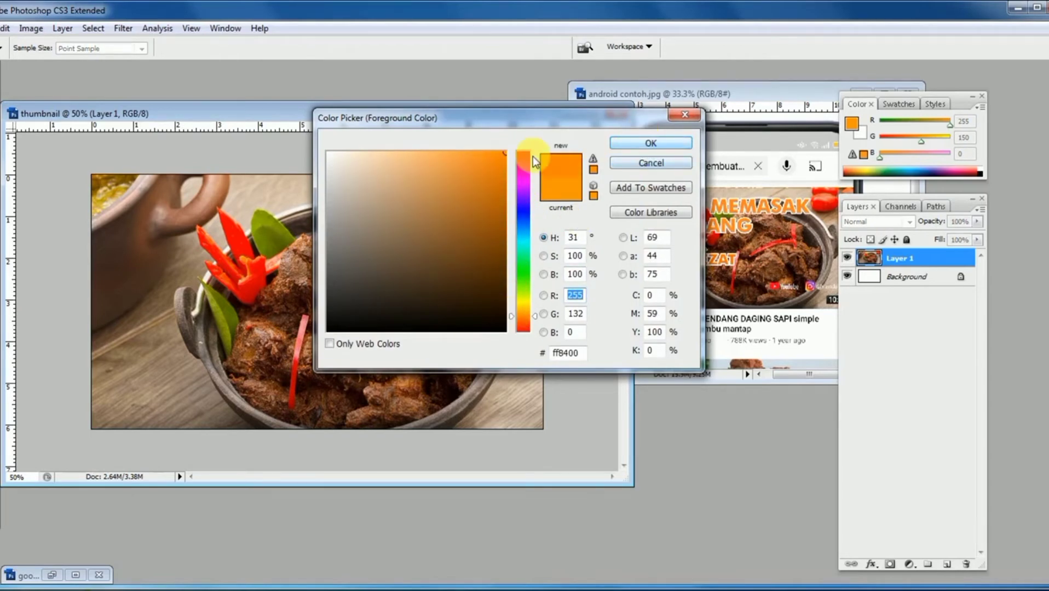
left_click(619, 144)
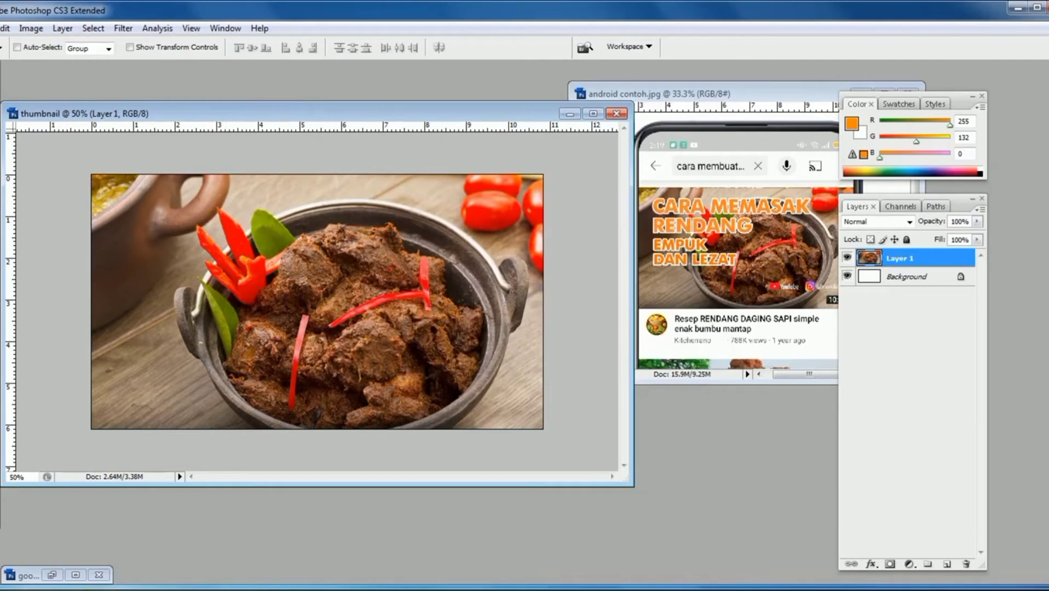
key("t")
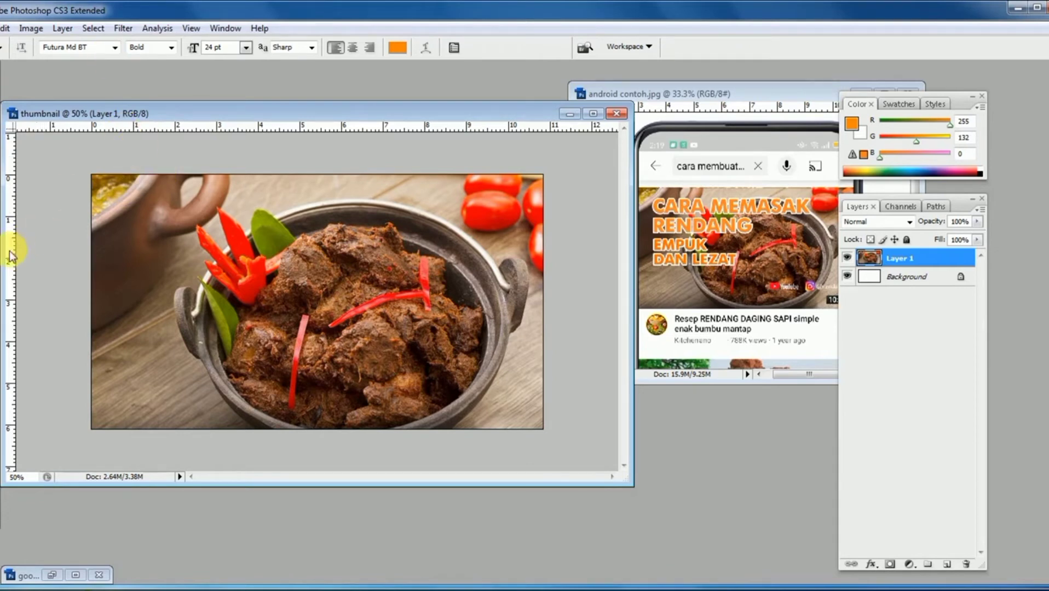
- Place two vertical guides about 0.6 cm inside the canvas sides and two horizontal guides about 0.4 cm inside its upper and lower edges
left_click_drag(10, 254, 121, 247)
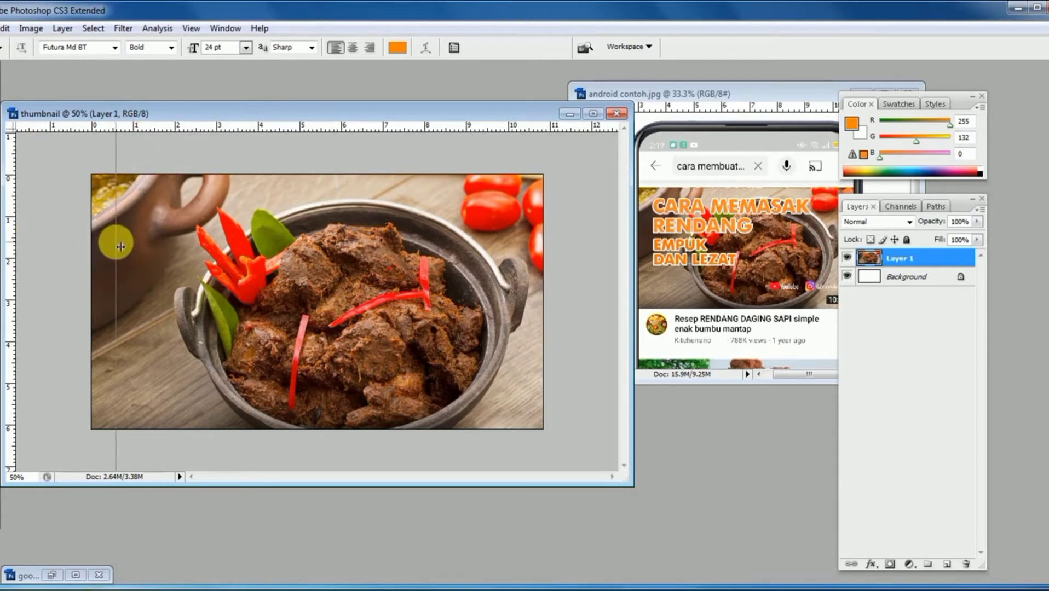
left_click_drag(154, 126, 155, 193)
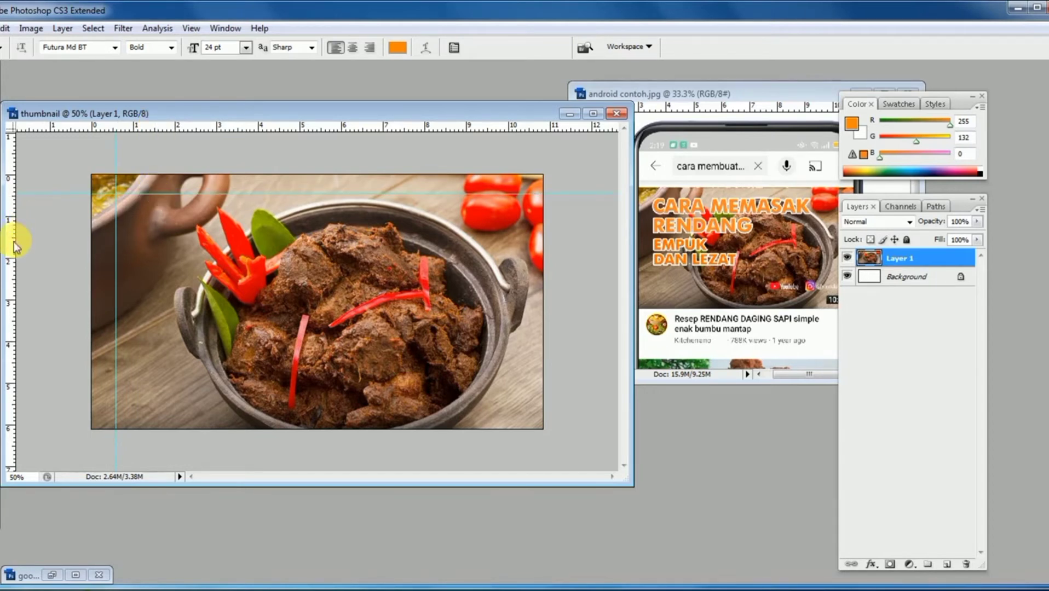
left_click_drag(15, 246, 523, 221)
left_click_drag(445, 129, 405, 415)
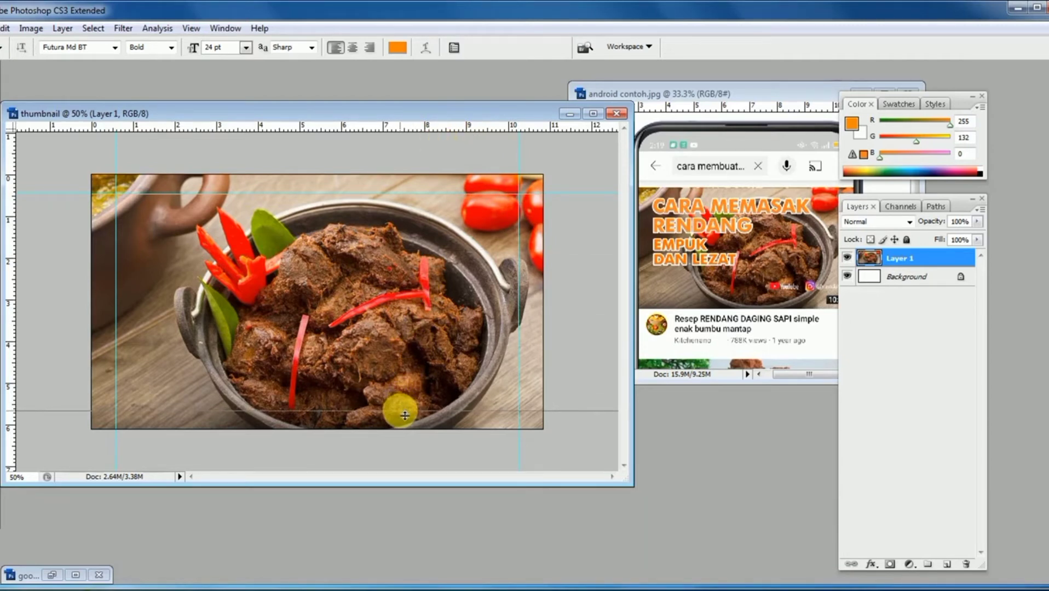
left_click_drag(404, 416, 404, 415)
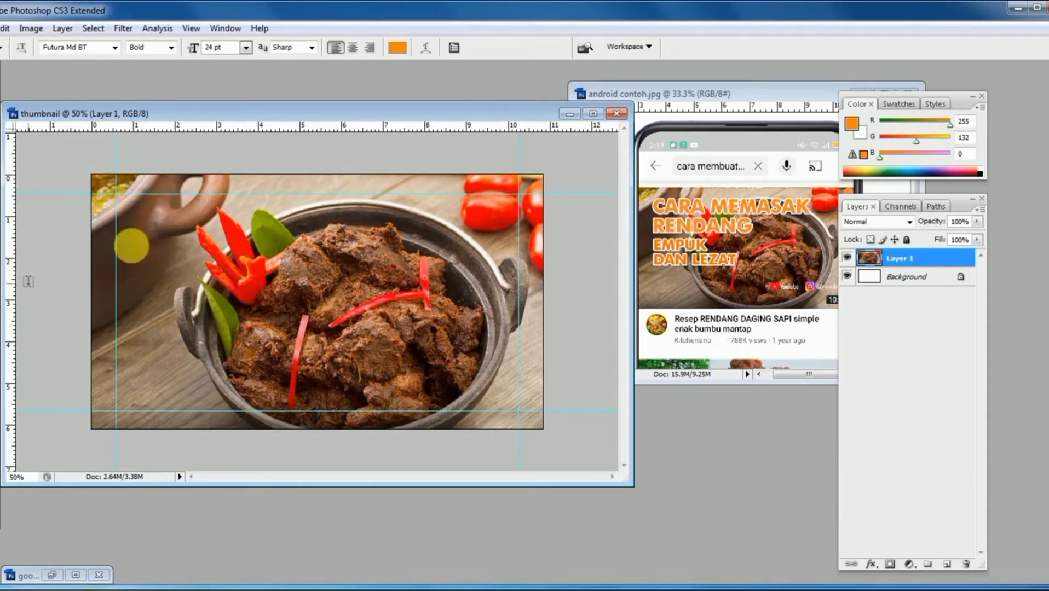
- Add the orange title text "CARA MEMASAK RENDANG" on two lines in the upper part of the thumbnail
left_click(144, 234)
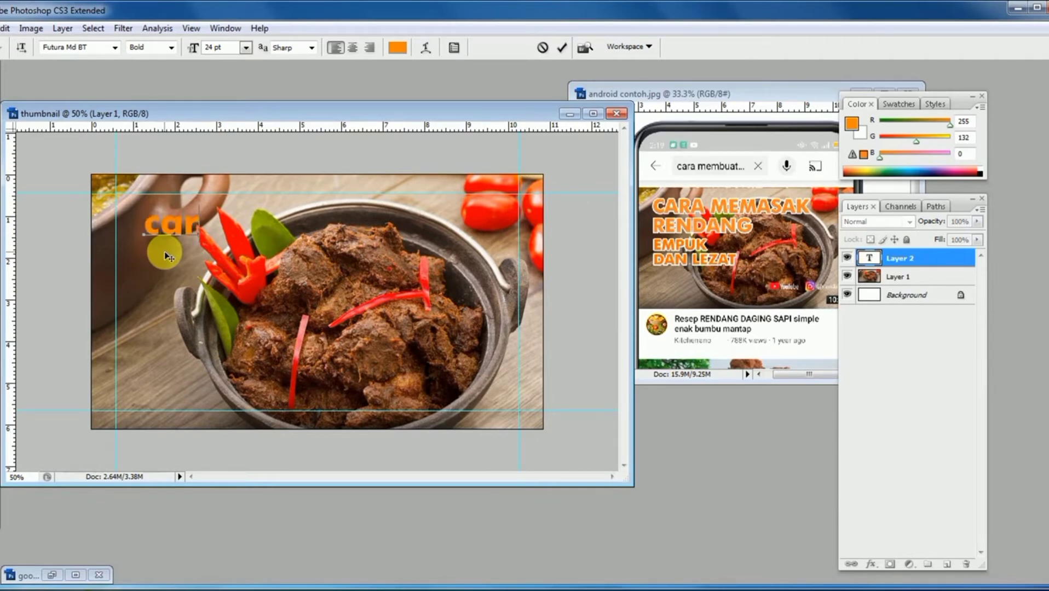
type("CAR")
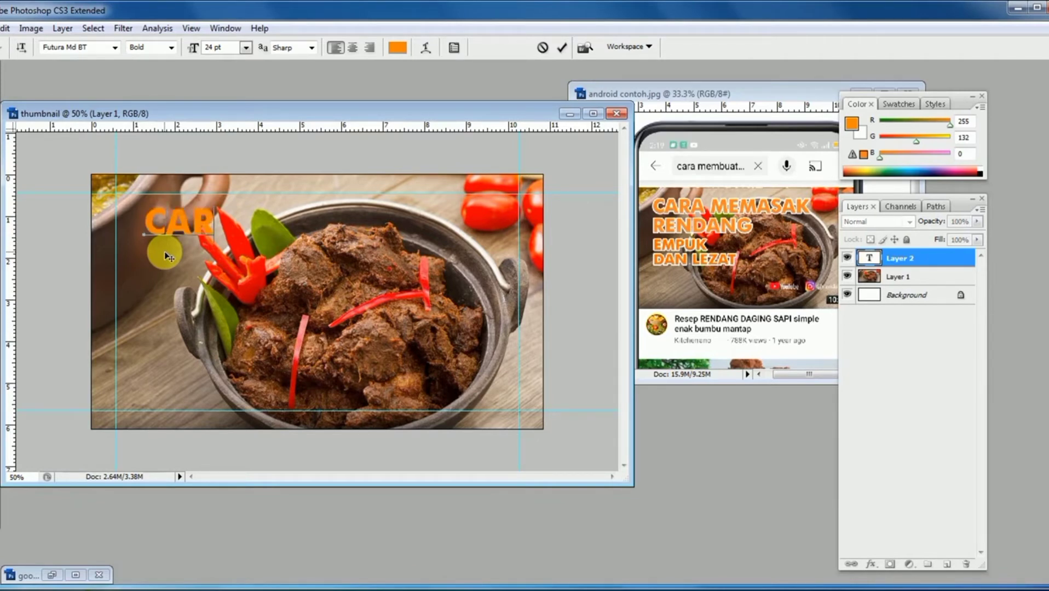
type("A MEMASAK ")
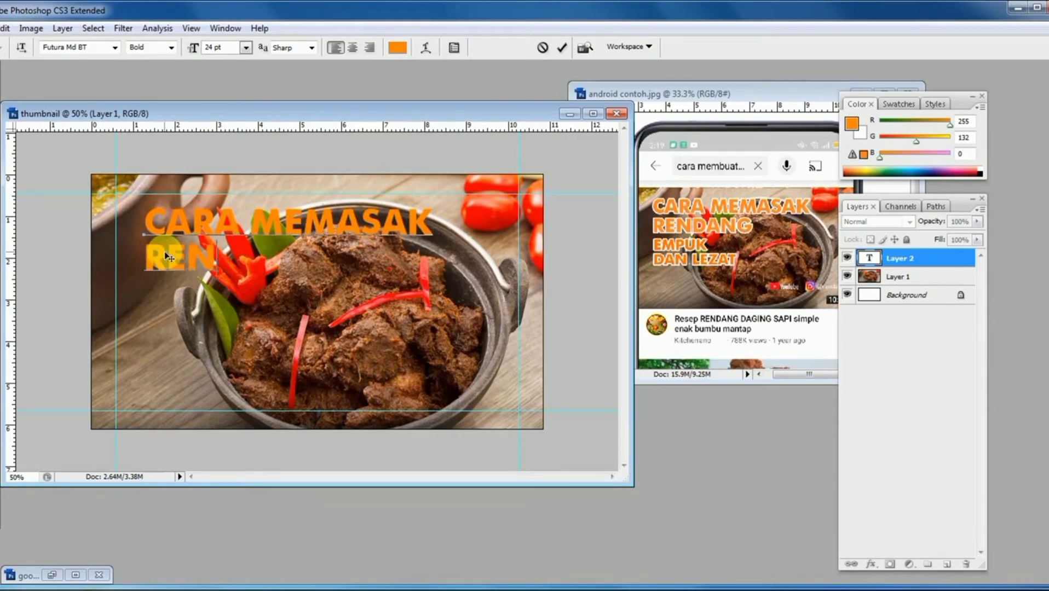
type("RENDANG")
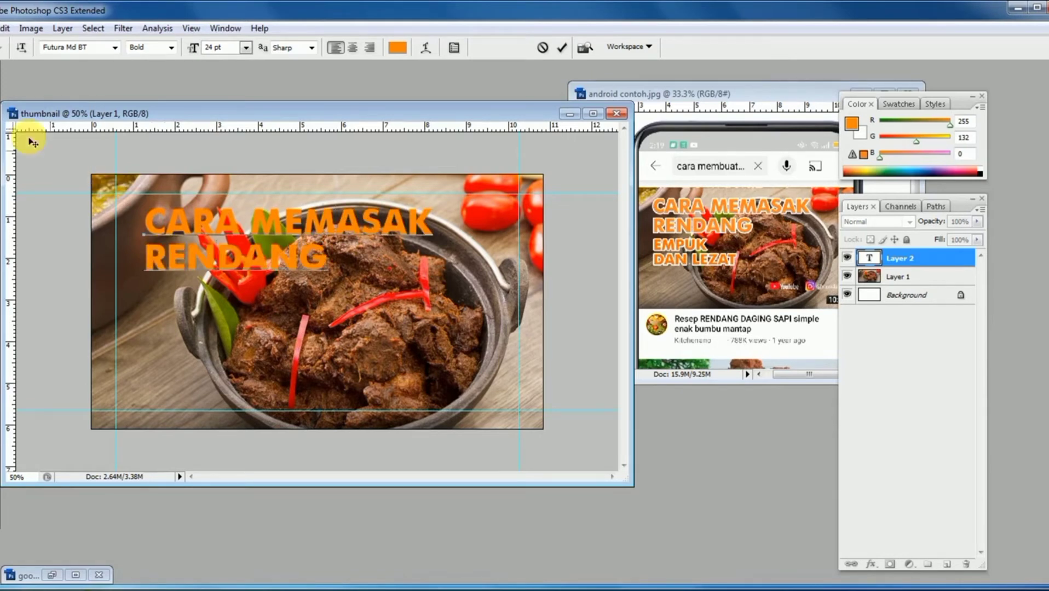
left_click(1, 114)
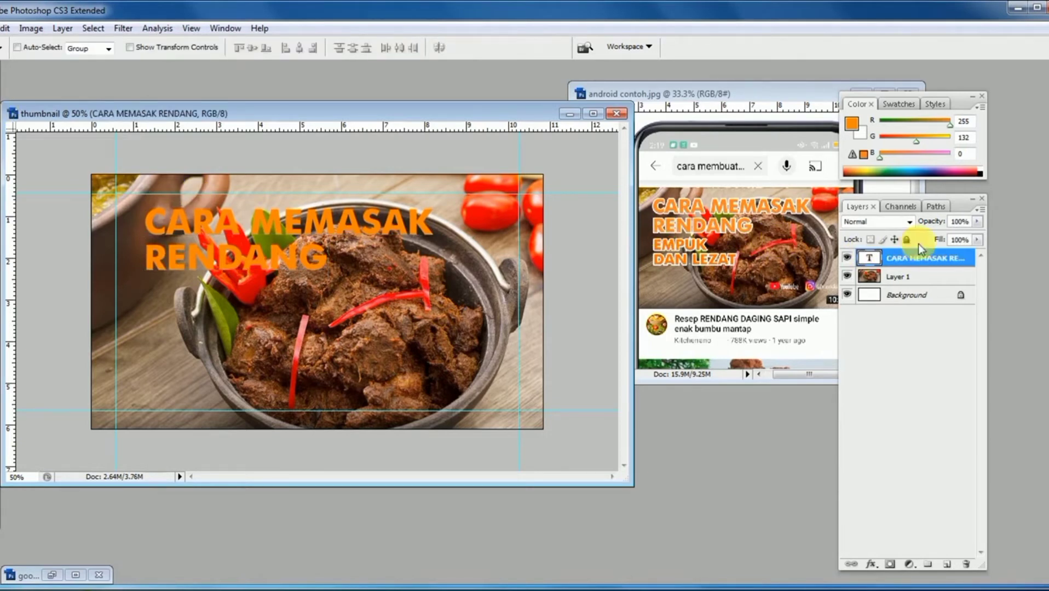
- Give the CARA MEMASAK RENDANG text a white 6 px stroke and move it into the upper-left corner of the guides
left_click_drag(952, 203, 898, 208)
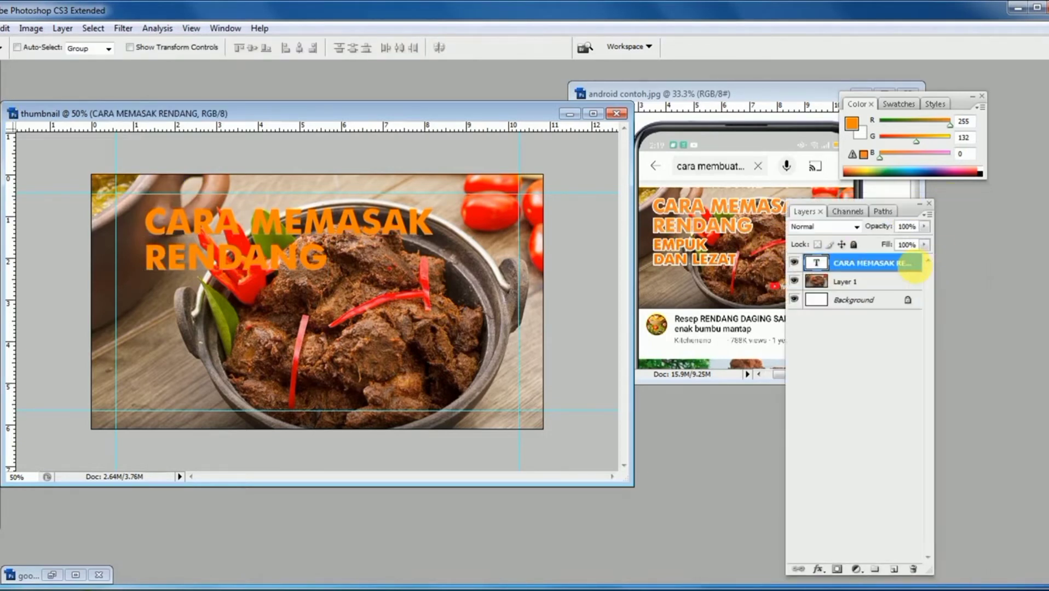
double_click(912, 269)
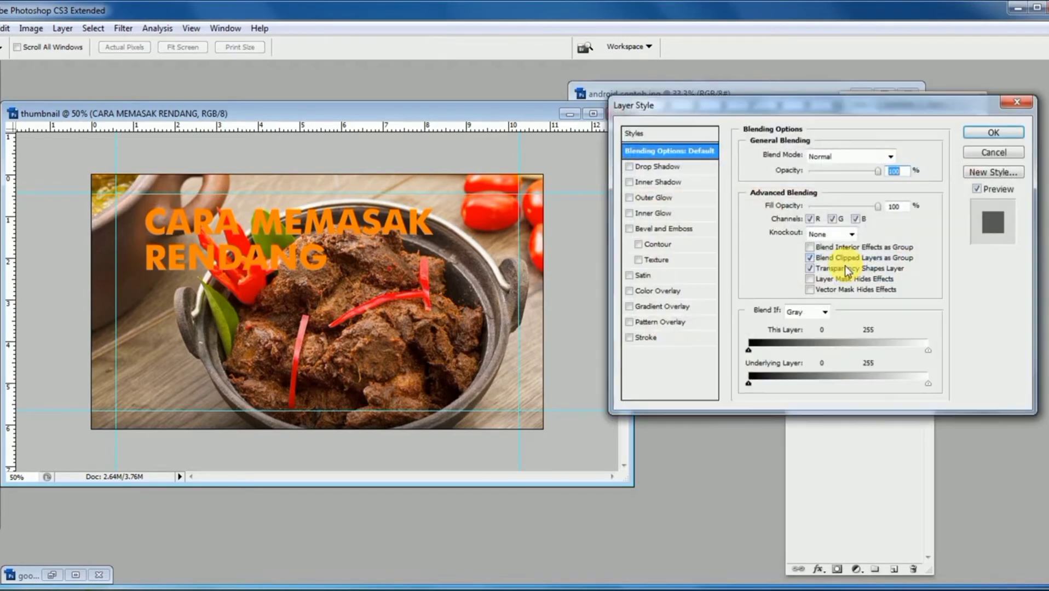
left_click(653, 337)
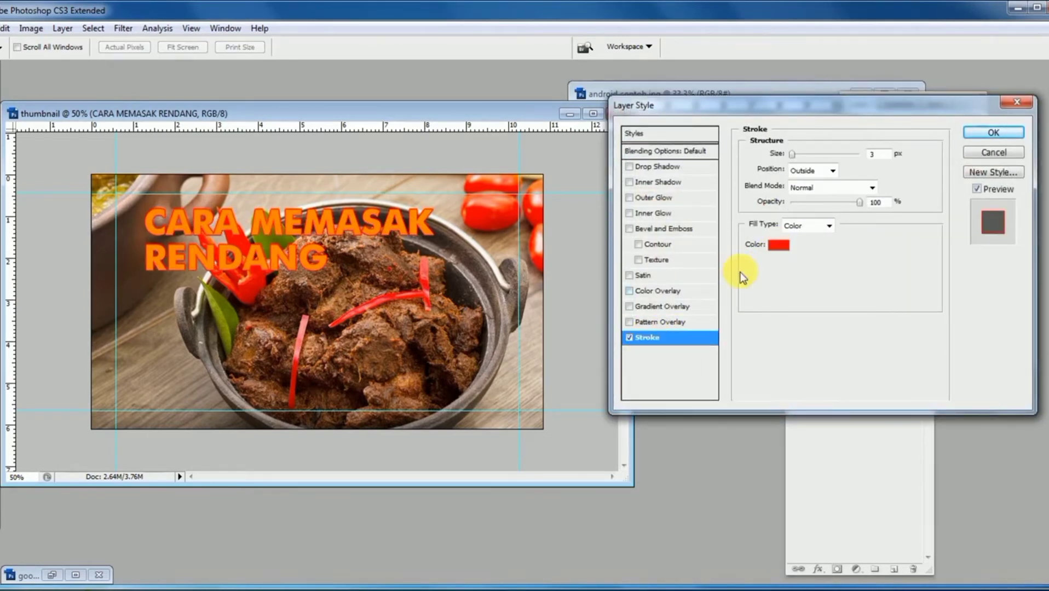
left_click(778, 245)
left_click_drag(383, 179, 323, 146)
left_click(628, 141)
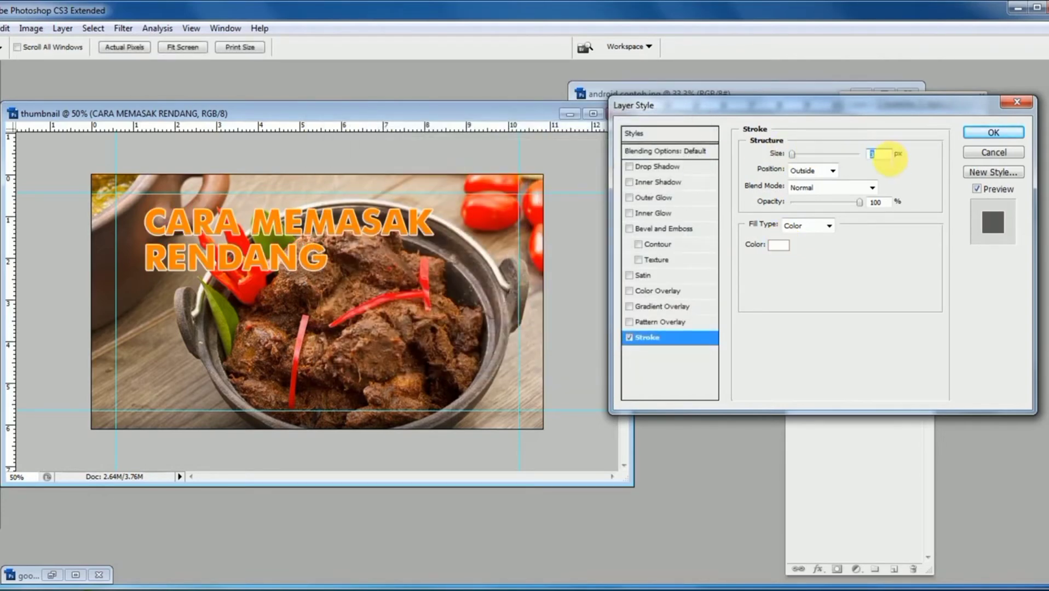
type("6")
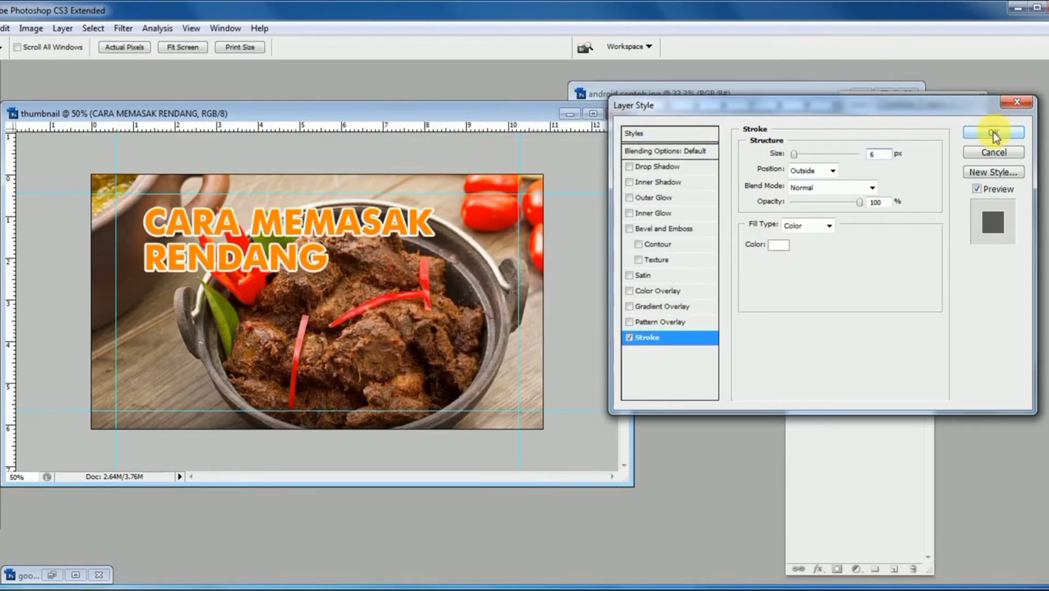
left_click(968, 132)
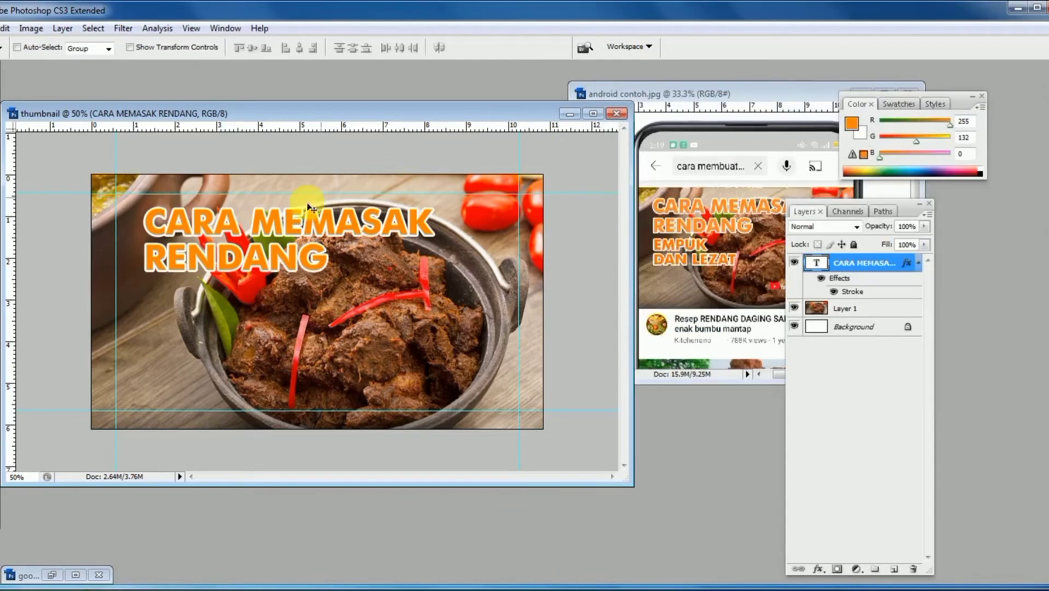
left_click_drag(300, 222, 271, 209)
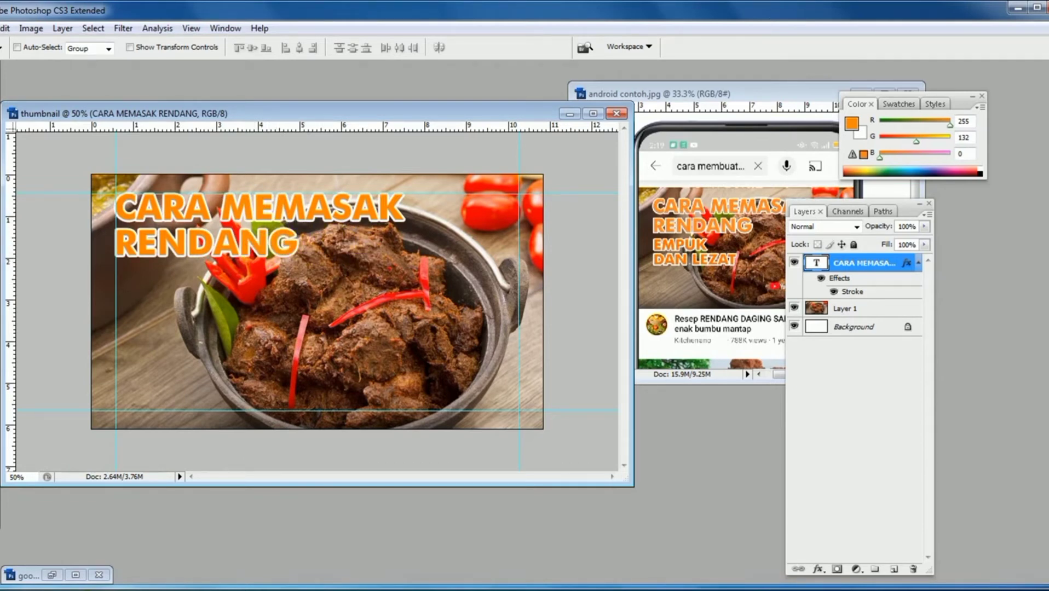
- Add a separate text layer below the title reading "EMPUK" and "DAN LEZAT" on two lines
key("t")
left_click(227, 342)
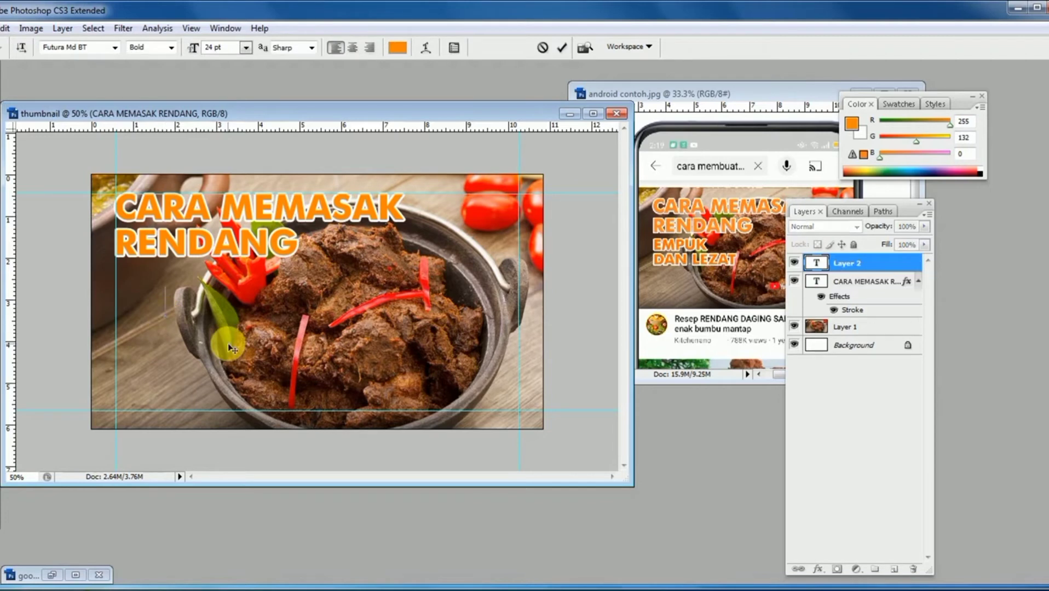
type("EMPUK")
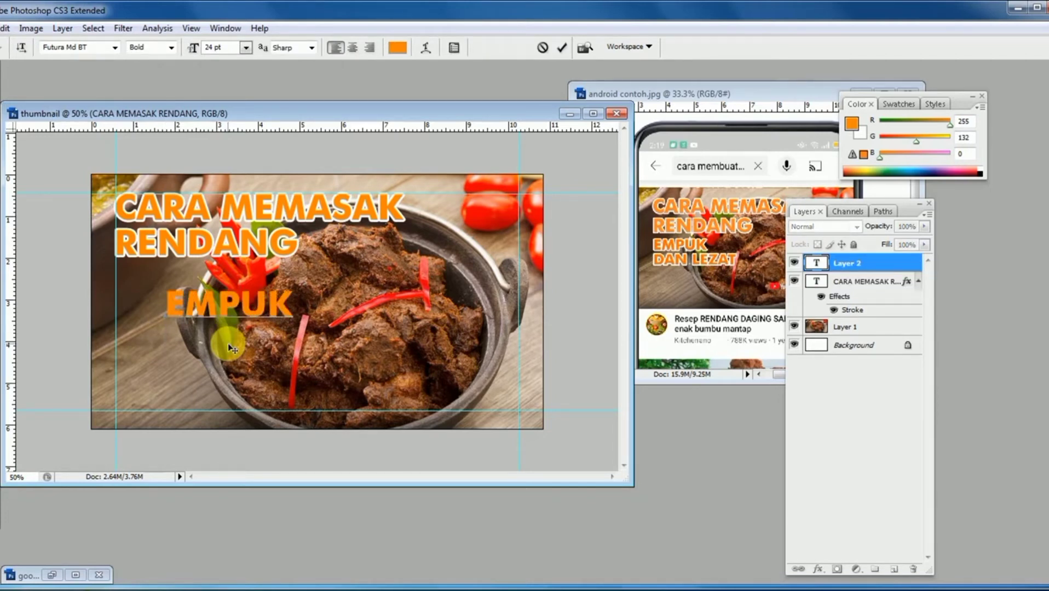
key("Return")
type("DAN")
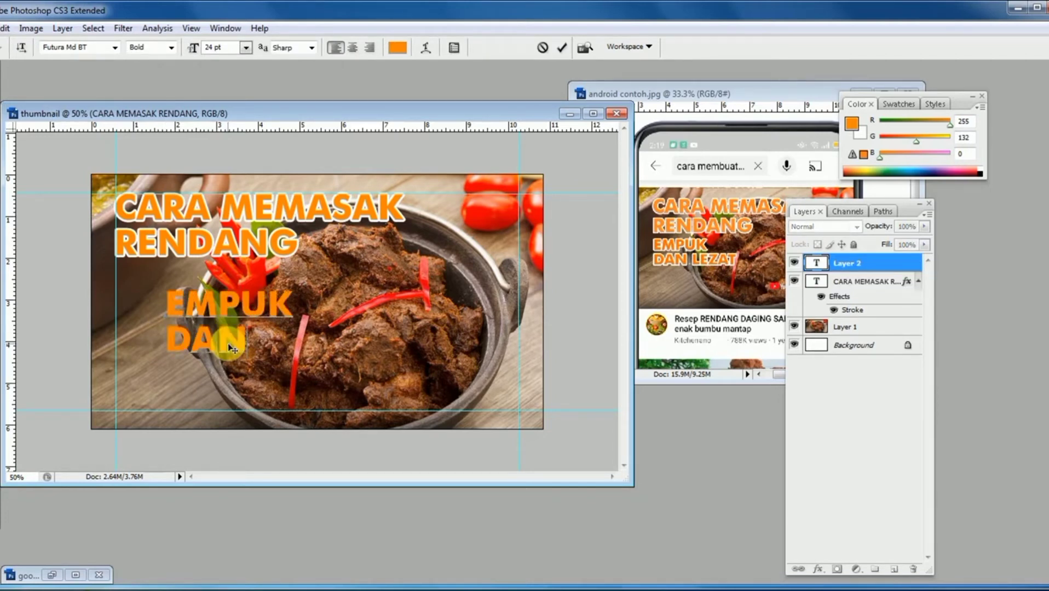
type(" LEZAT")
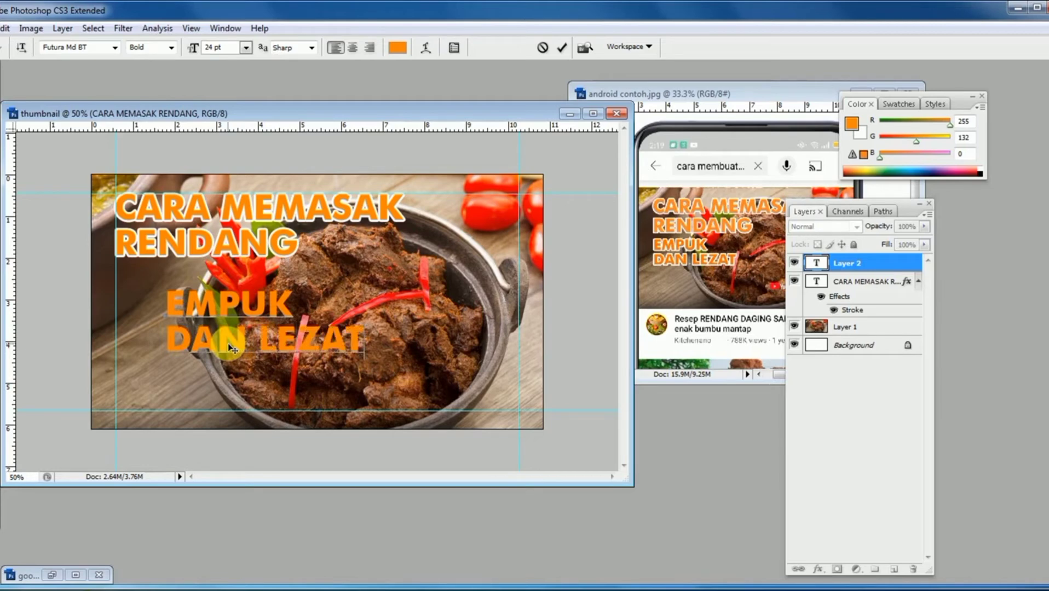
left_click(2, 90)
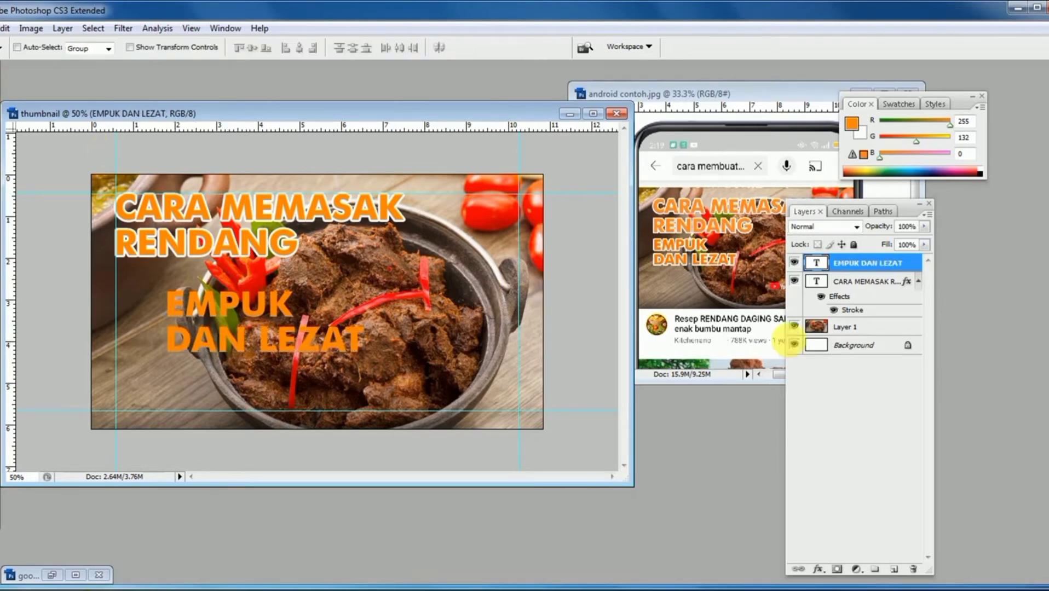
- Apply a white 6 px stroke to the EMPUK DAN LEZAT text layer
double_click(914, 265)
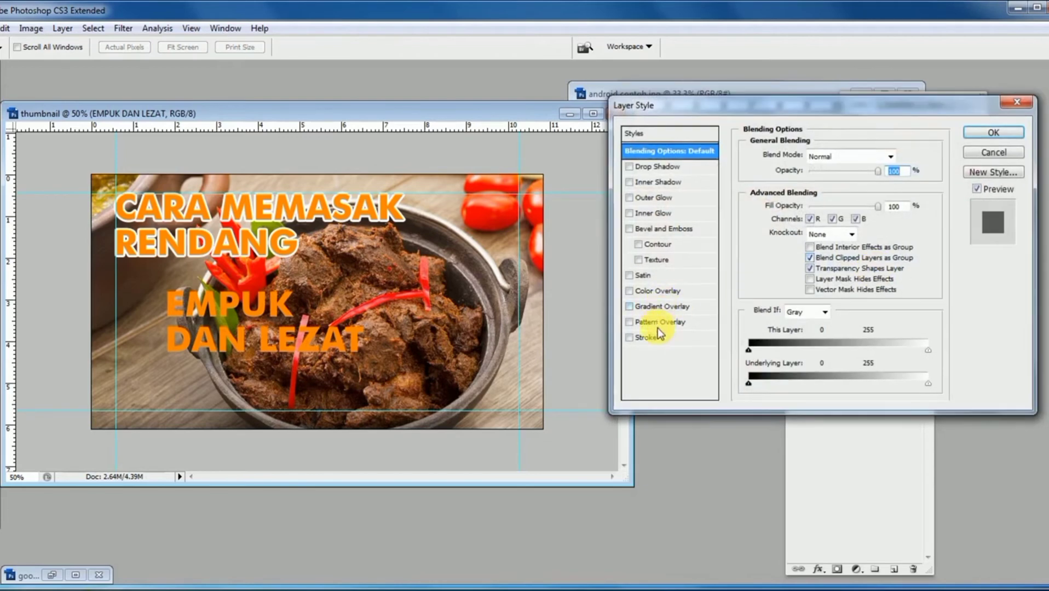
left_click(648, 338)
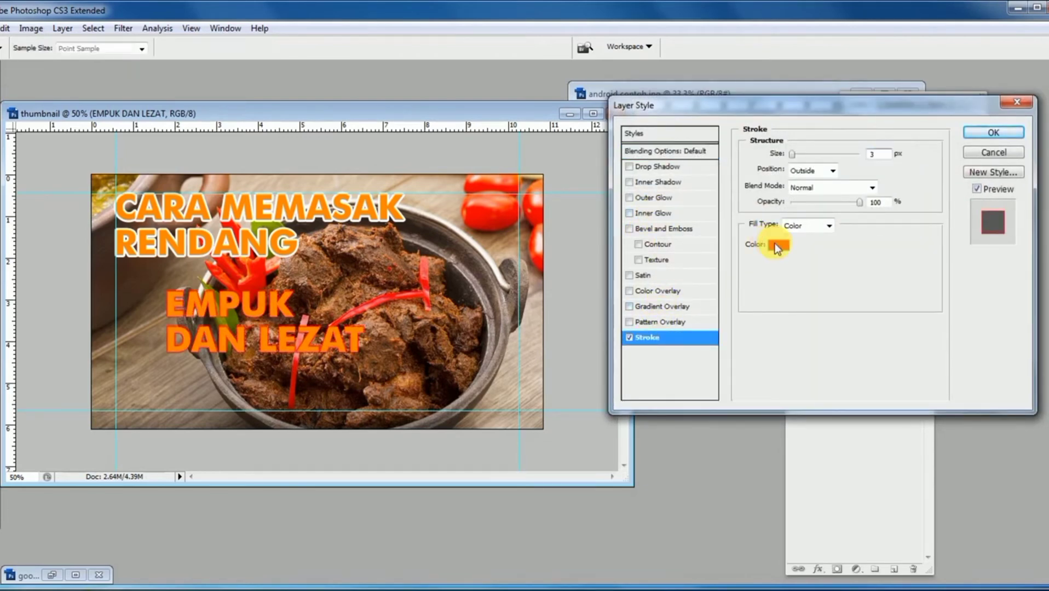
left_click(777, 245)
left_click_drag(457, 168, 342, 122)
left_click(661, 140)
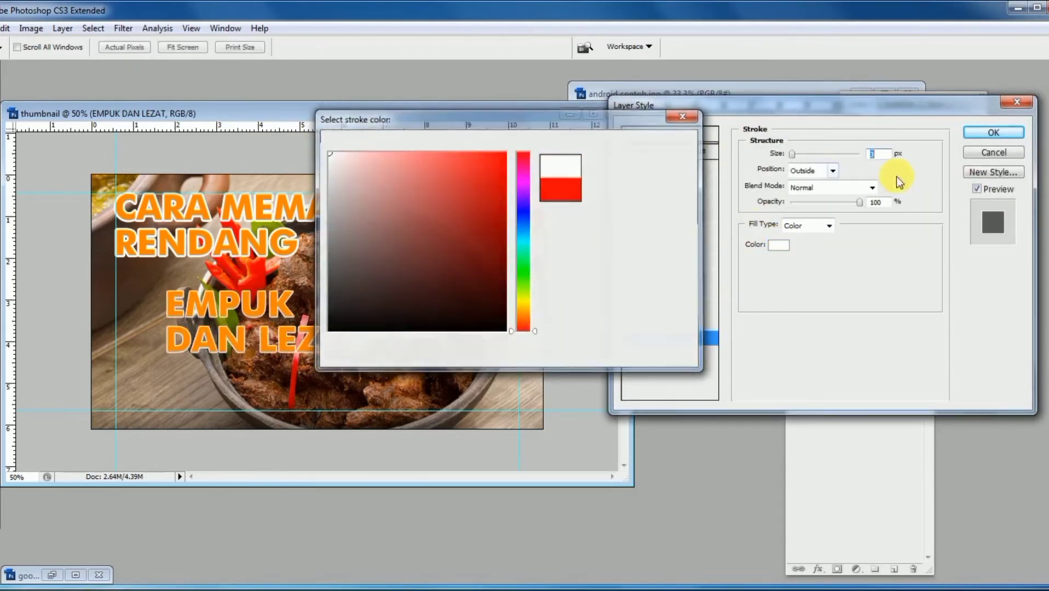
type("6")
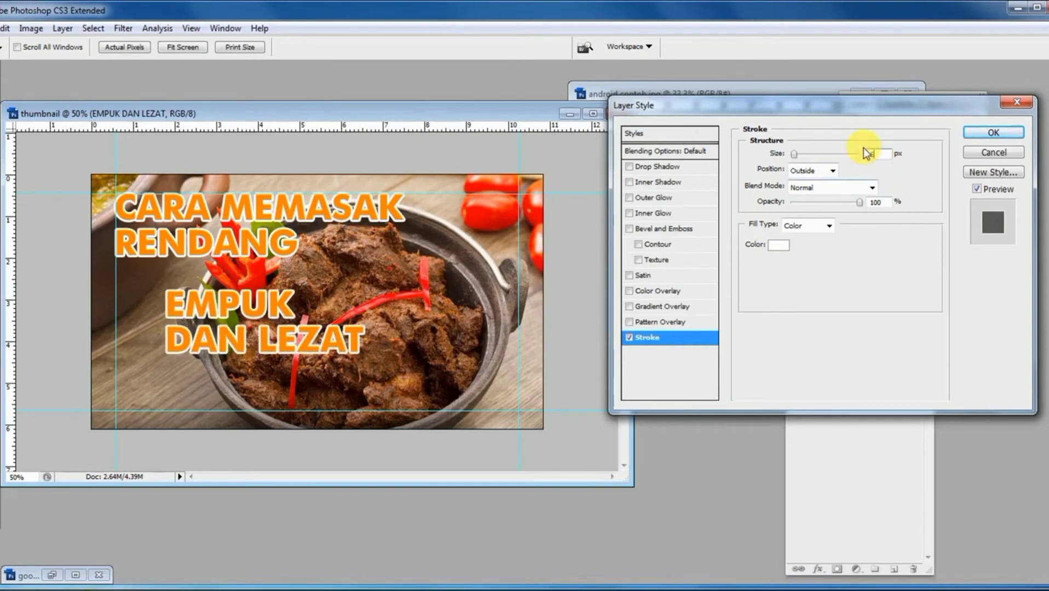
left_click(992, 132)
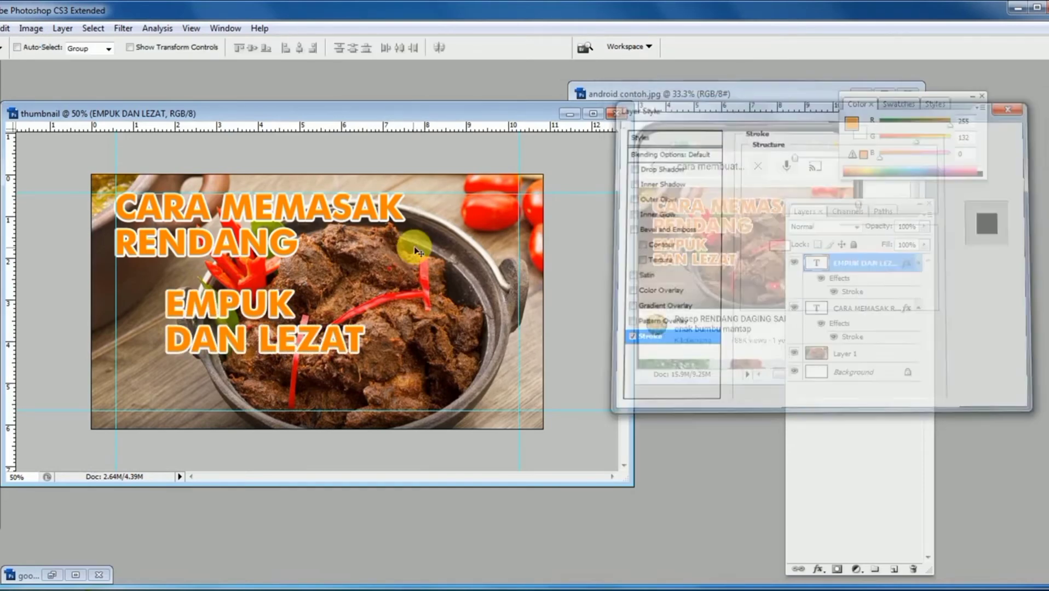
- Move the EMPUK DAN LEZAT text directly beneath the title and align its left edge with the left guide
mouse_move(293, 324)
left_mouse_down()
mouse_move(259, 307)
mouse_move(241, 313)
left_mouse_up()
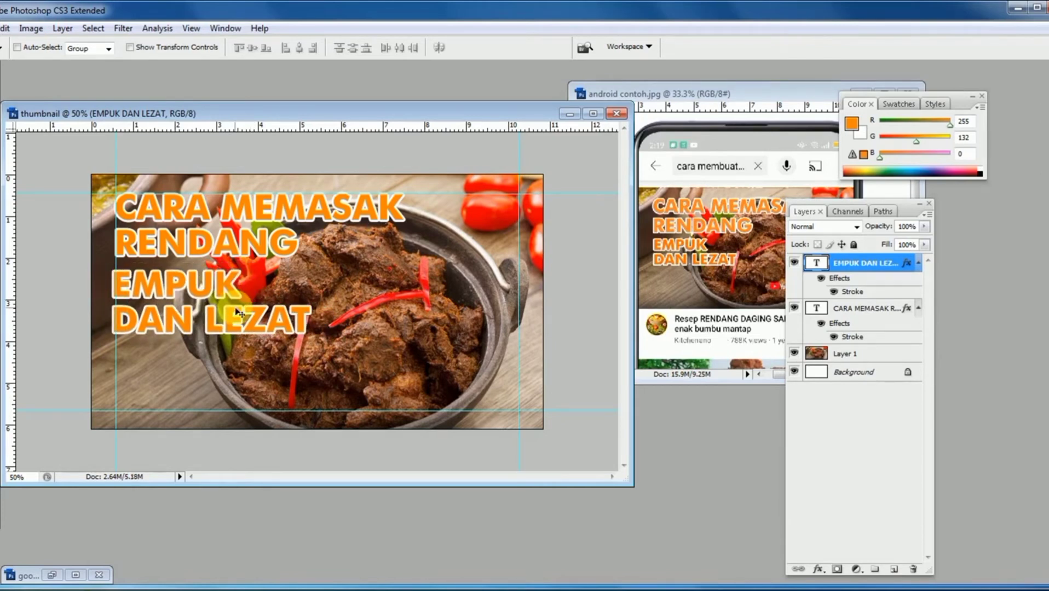
key("Right")
key("Right")
key("Right")
key("Right")
key("Right")
key("Right")
key("Right")
key("Right")
key("Right")
key("Right")
key("Right")
key("Right")
key("Right")
key("Right")
key("Right")
key("Right")
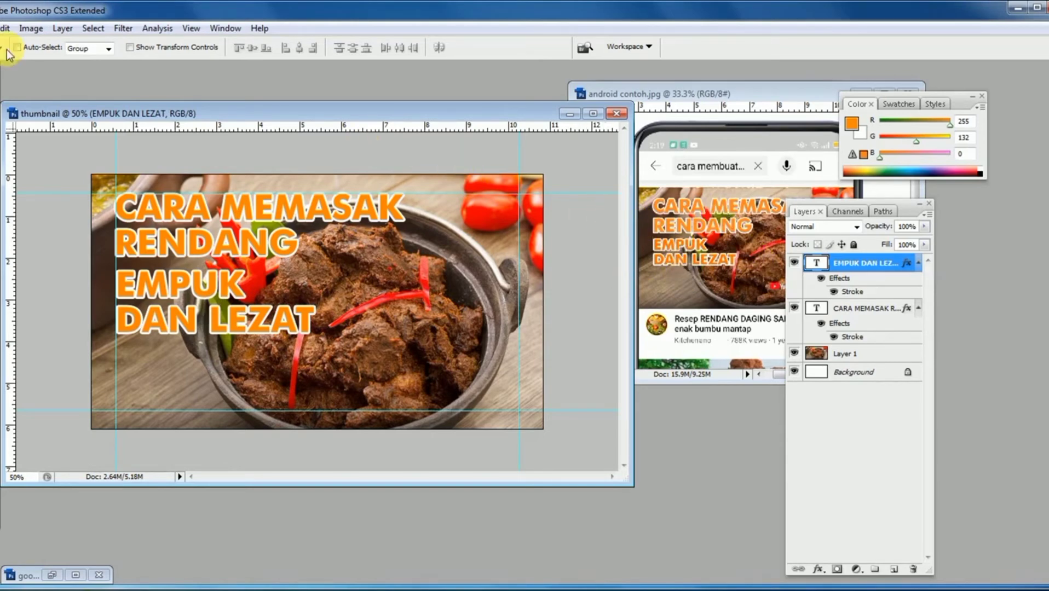
- Open the YouTube logo image logo-youtube-new-youtube.comcopy.jpg from the Desktop
left_click(2, 28)
left_click(6, 52)
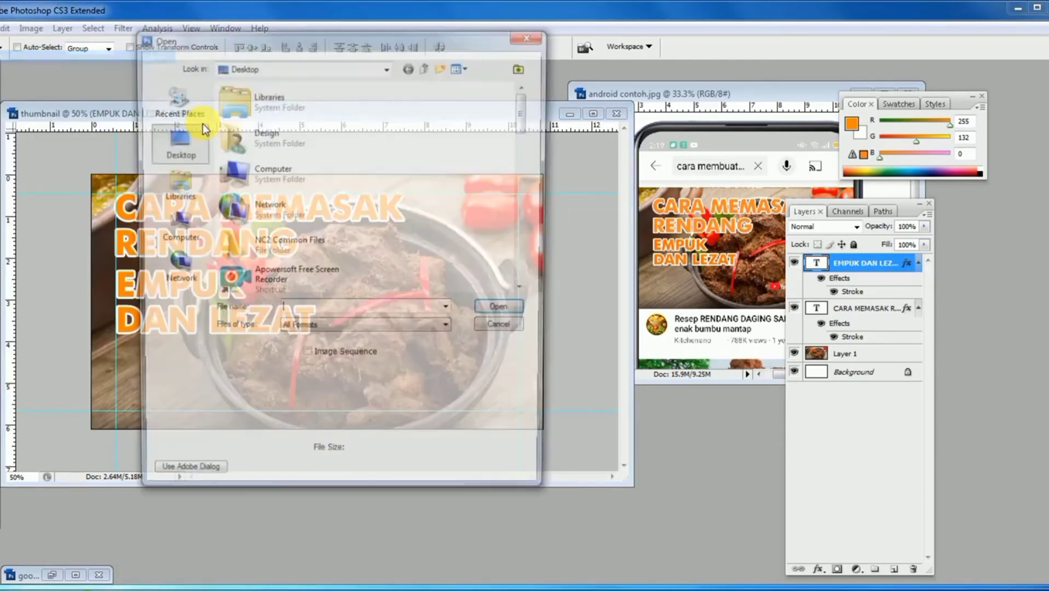
left_click_drag(530, 109, 531, 269)
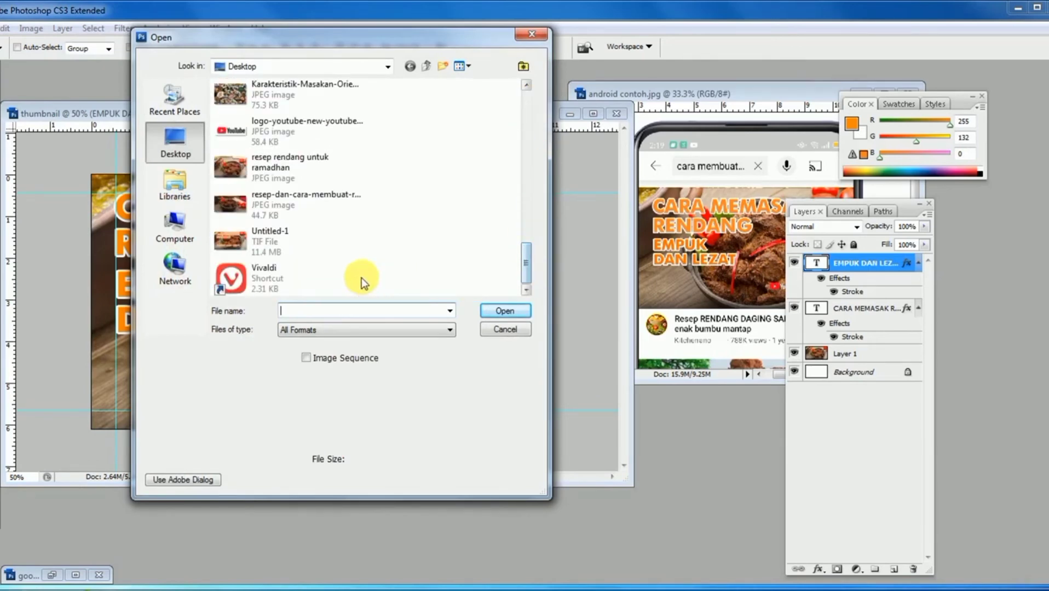
left_click(234, 130)
double_click(235, 130)
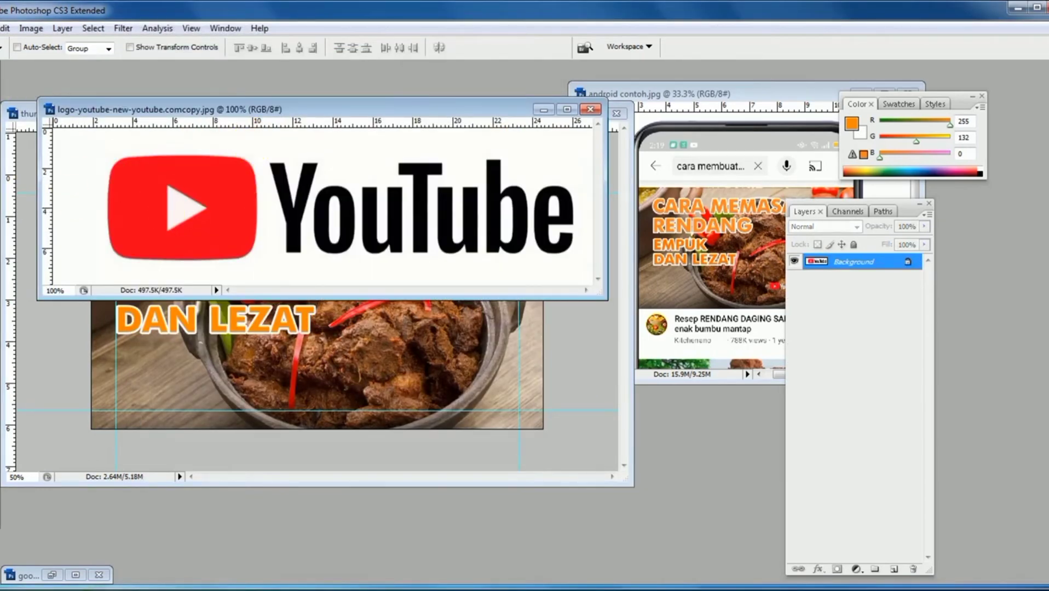
- Select the white background around the YouTube logo with the Magic Wand tool
left_click(1, 154)
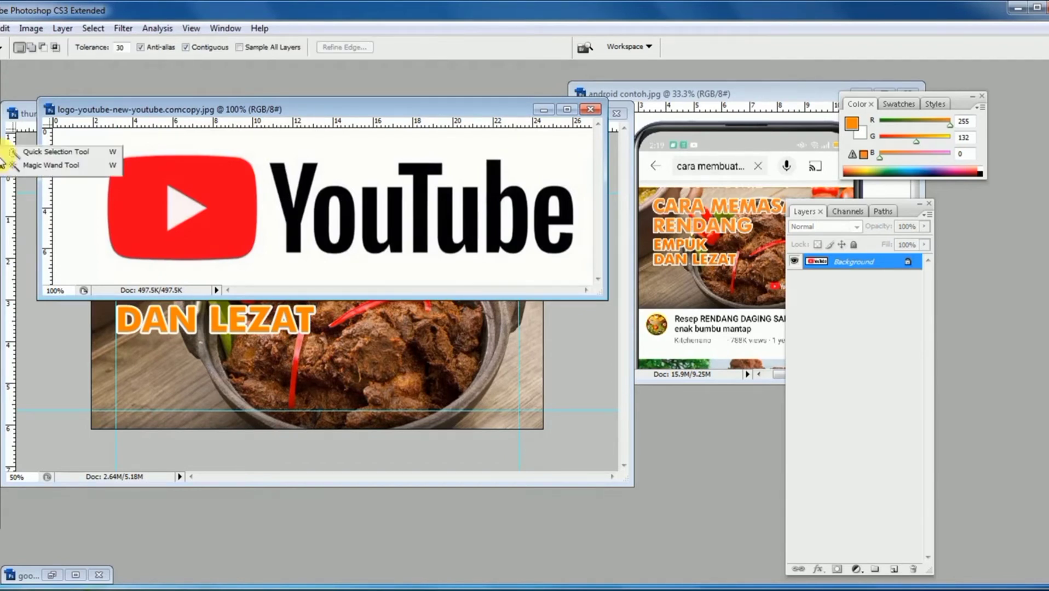
left_click(78, 168)
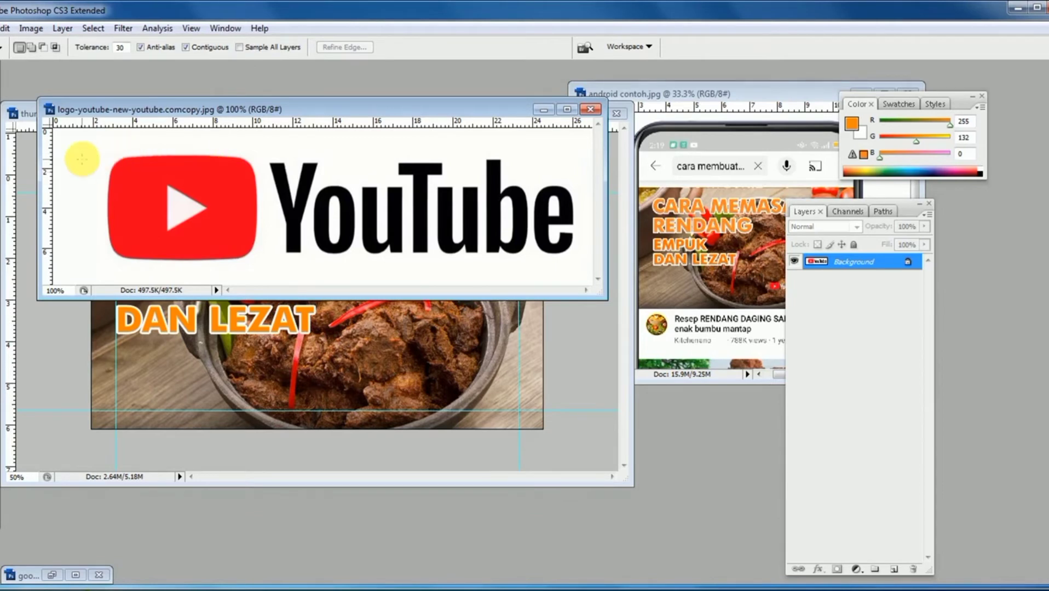
left_click(82, 163)
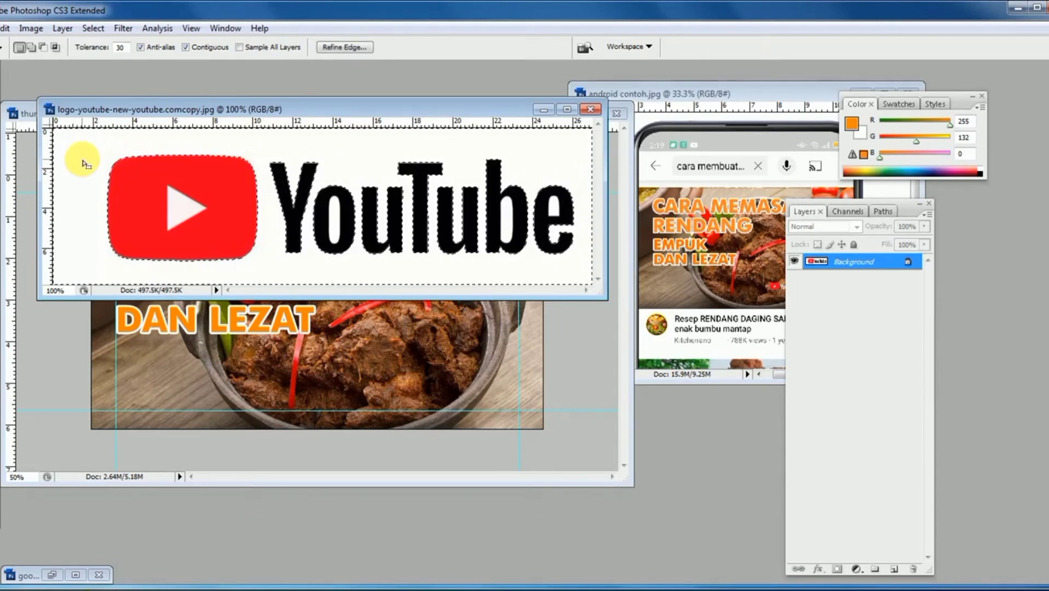
- Add the enclosed white areas inside the letters o, b and e of the YouTube wordmark to the background selection
left_click(325, 222, "ctrl")
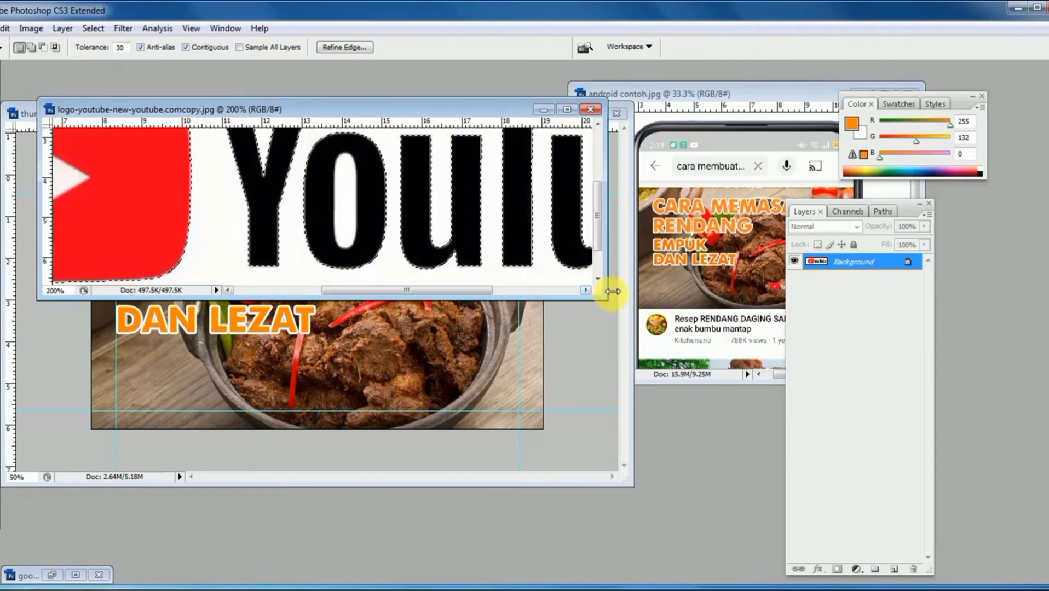
left_click_drag(605, 300, 748, 525)
left_click_drag(409, 370, 526, 346)
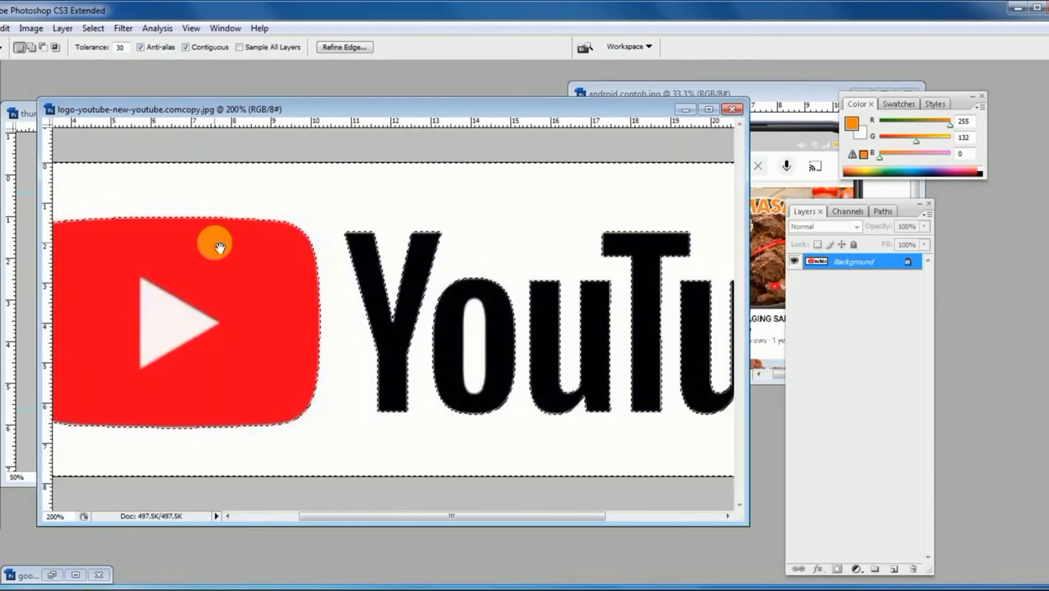
left_click_drag(216, 241, 312, 236)
left_click(226, 216)
left_click(226, 207)
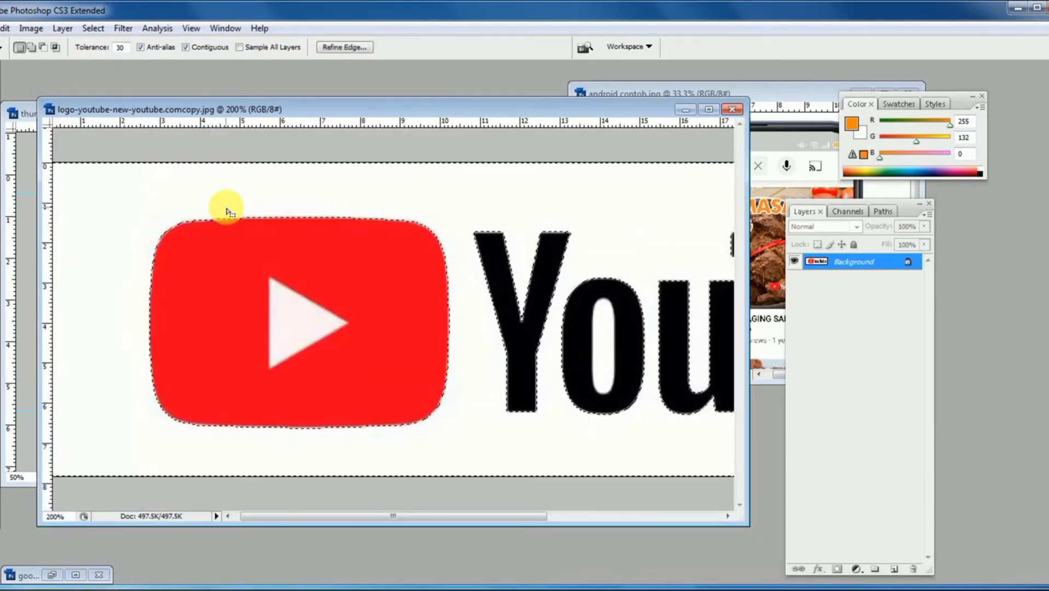
left_click_drag(492, 244, 211, 241)
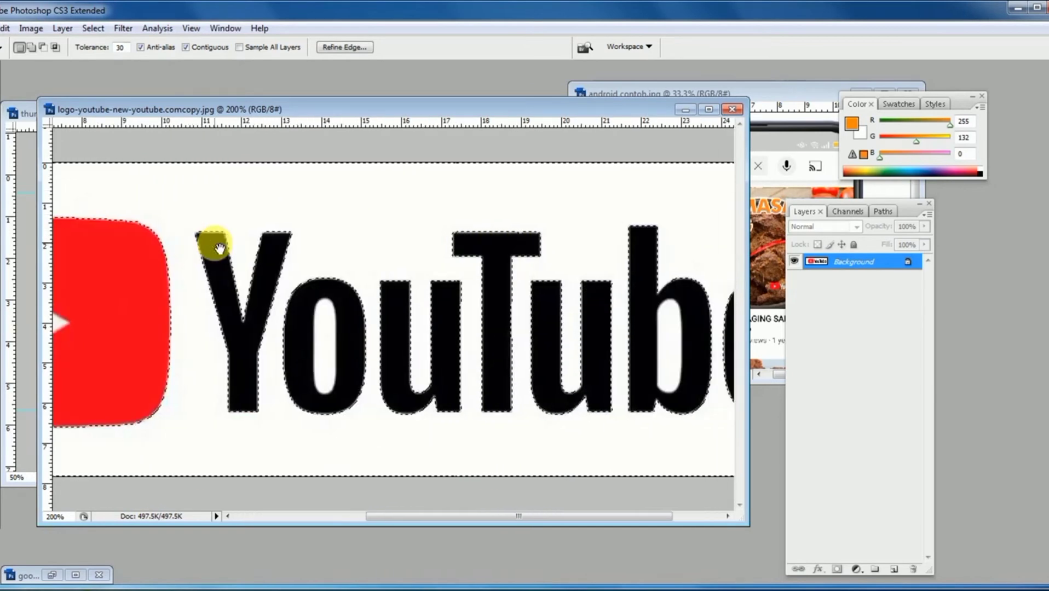
left_click(328, 334)
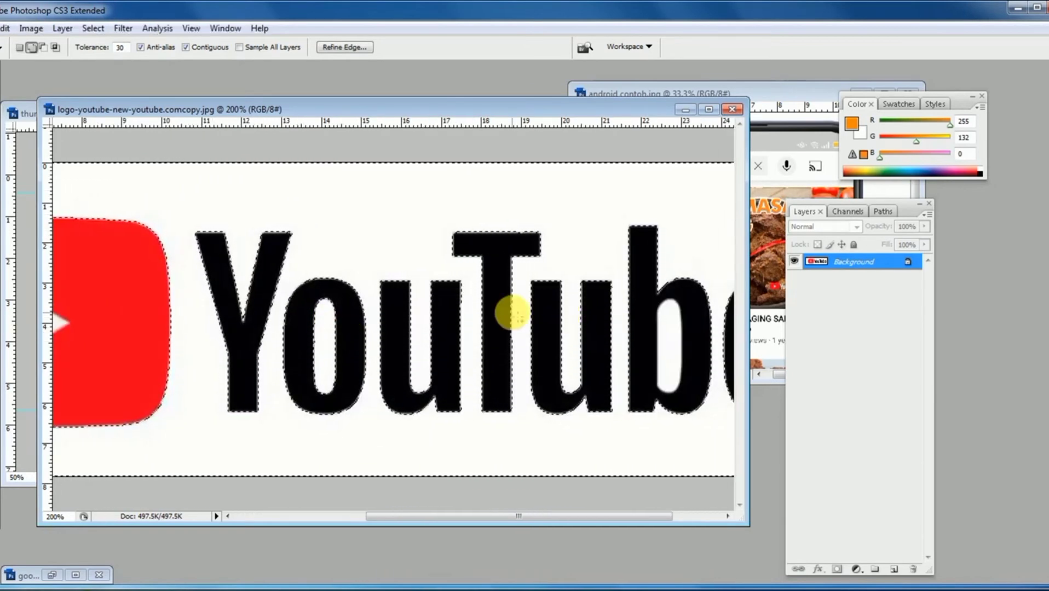
left_click_drag(621, 307, 515, 304)
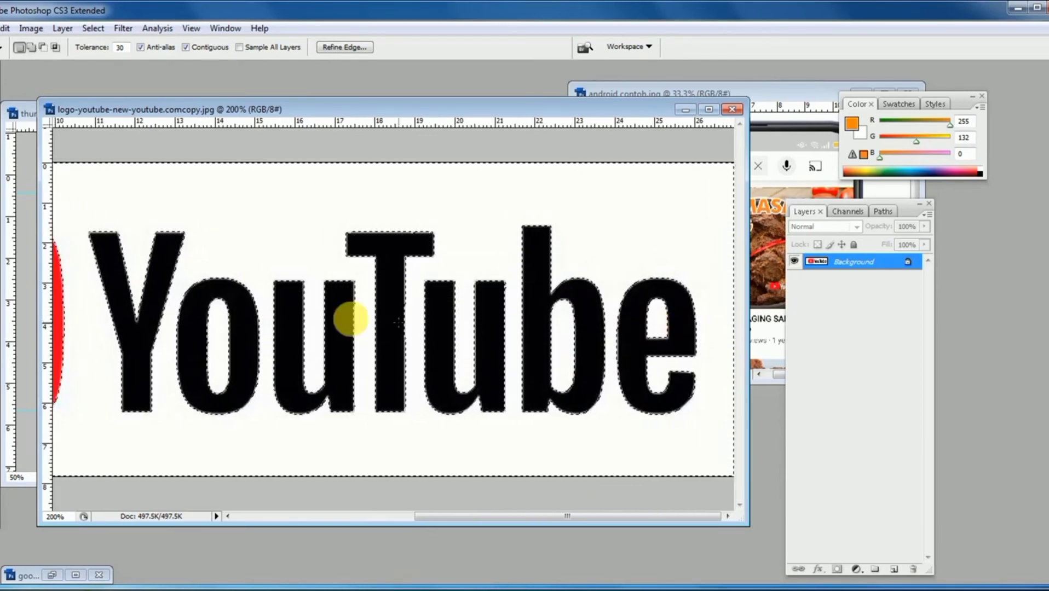
- Invert the selection so that it covers the red play icon and the YouTube wordmark instead of the white background
left_click(342, 323, "alt")
left_click(340, 322, "alt")
left_click(340, 321, "alt")
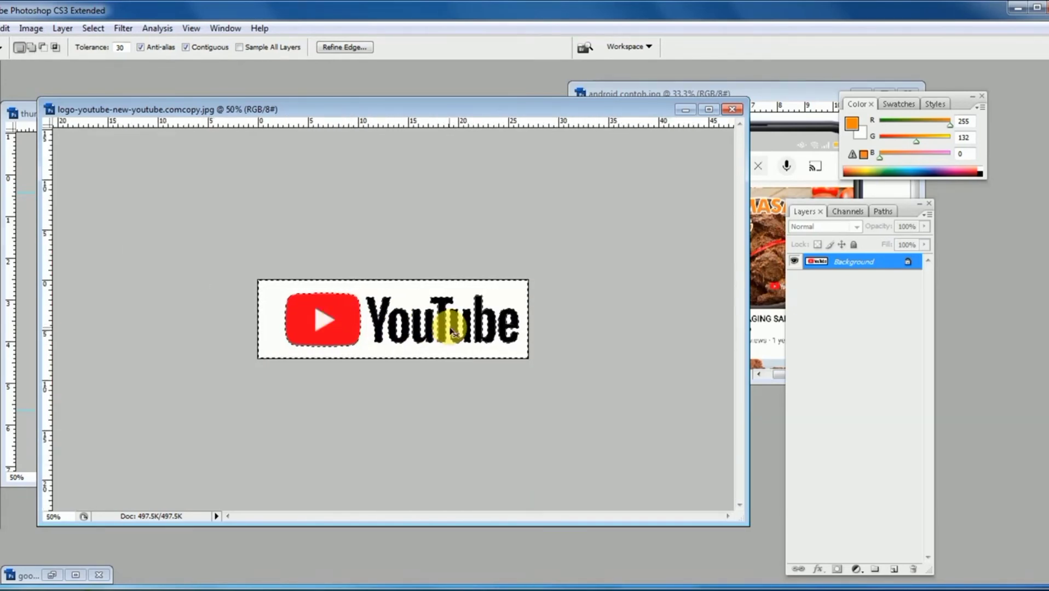
key("ctrl+alt+0")
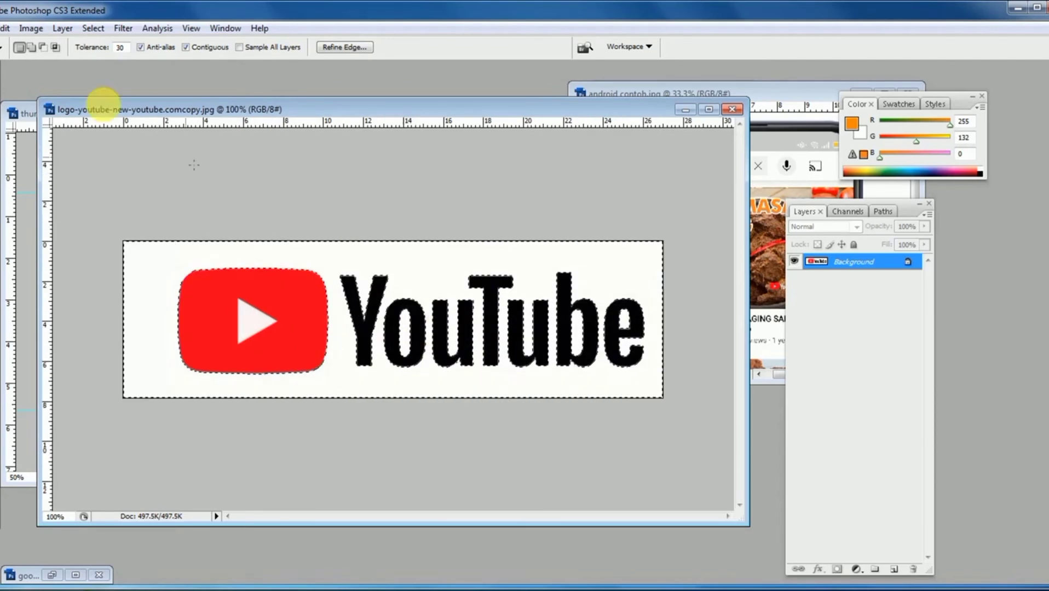
left_click(101, 31)
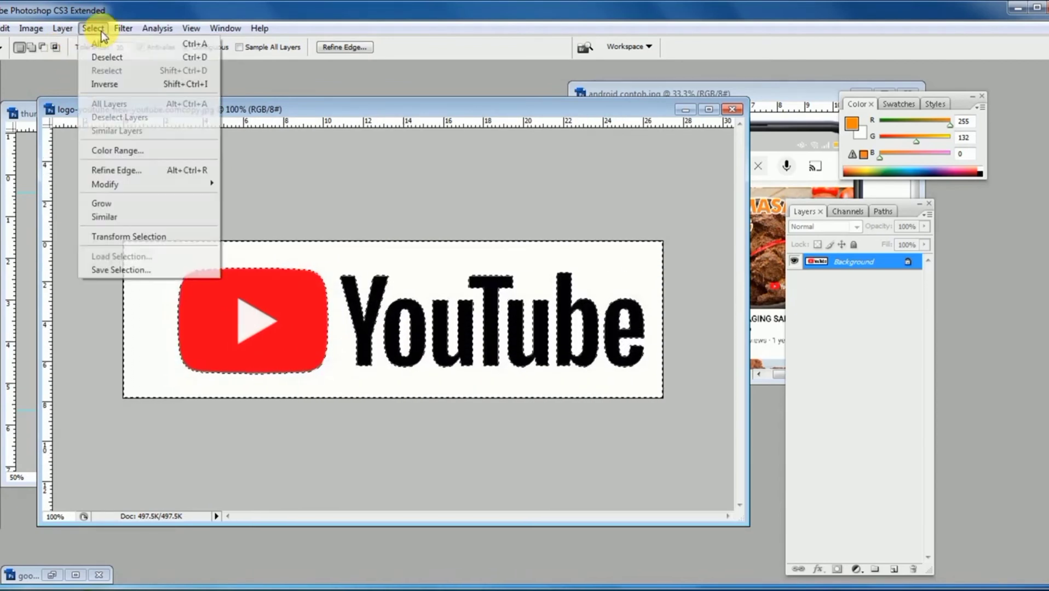
left_click(156, 84)
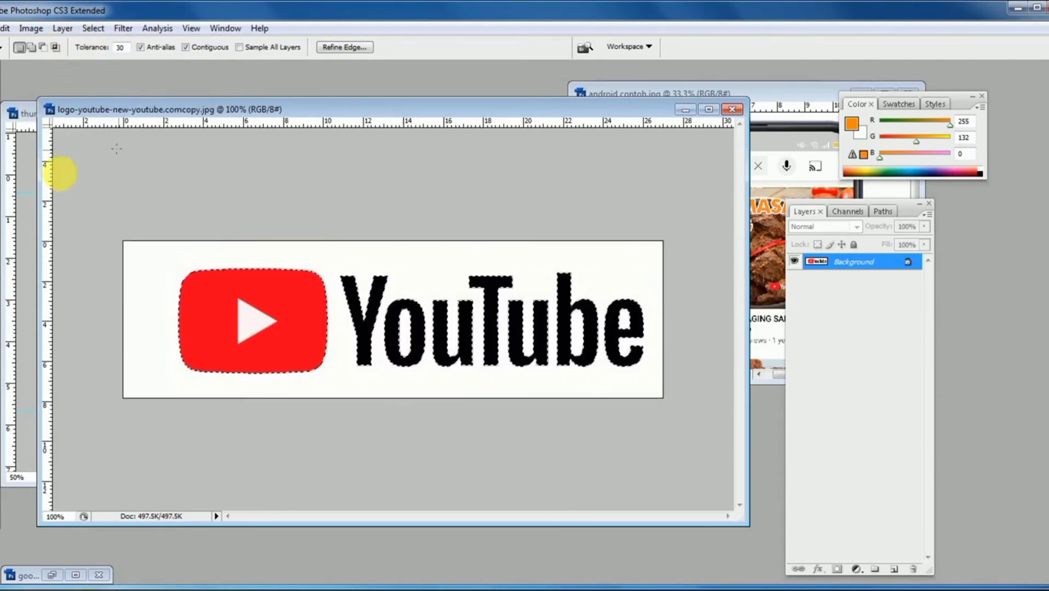
- Copy the selected YouTube logo into the thumbnail beneath DAN LEZAT and scale it proportionally to about 33.4%
key("v")
left_click_drag(134, 103, 427, 102)
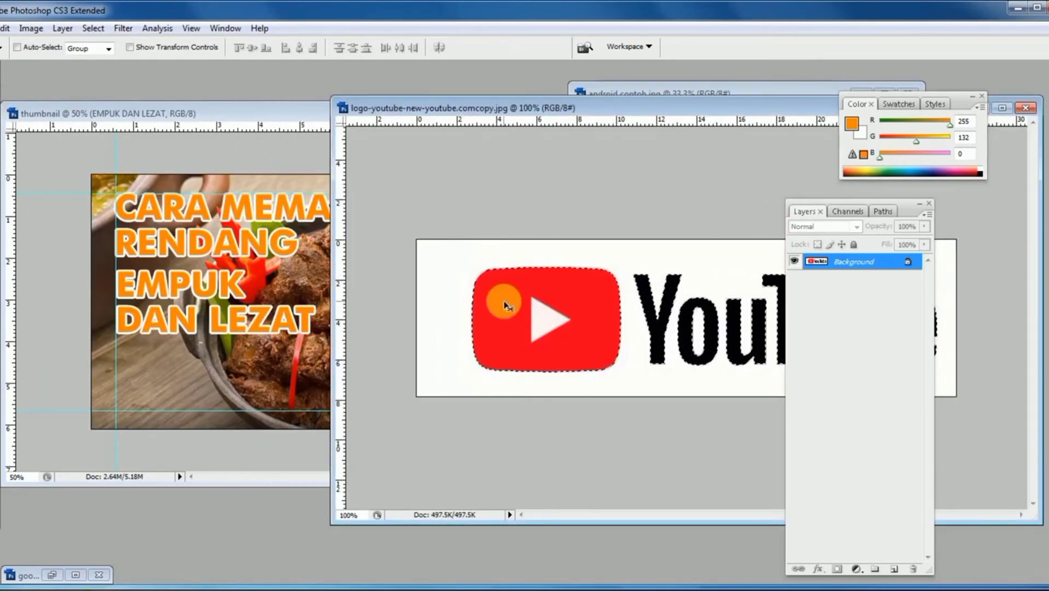
left_click_drag(497, 297, 169, 366)
key("ctrl+t")
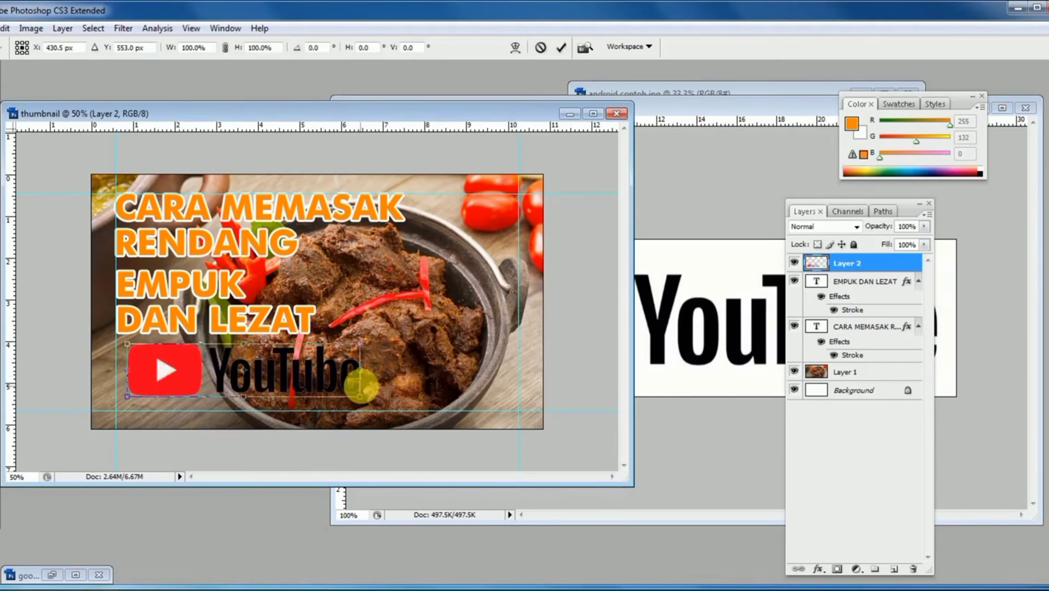
left_click_drag(362, 402, 211, 357)
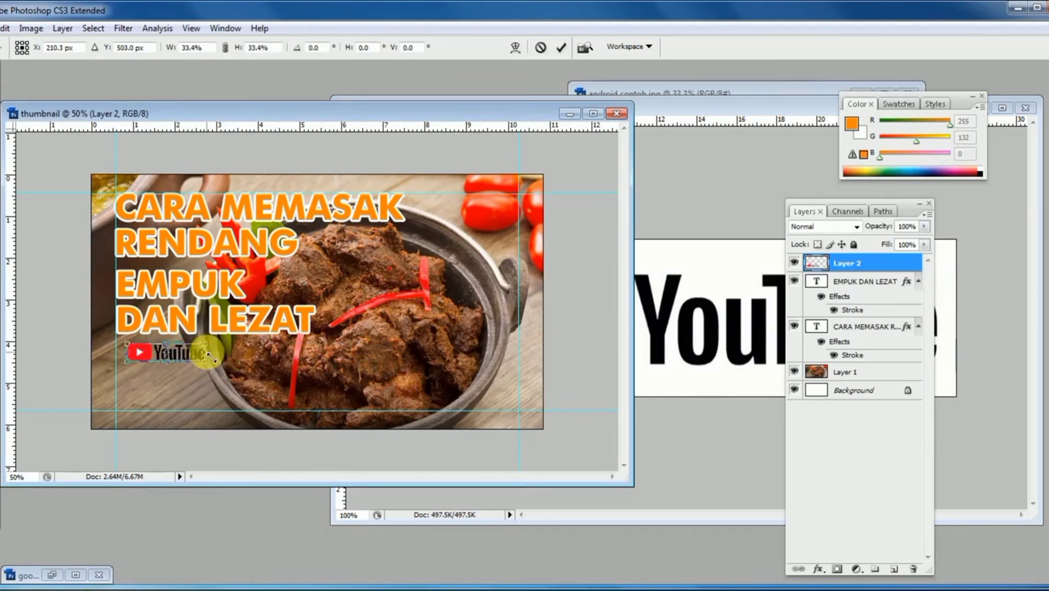
key("Return")
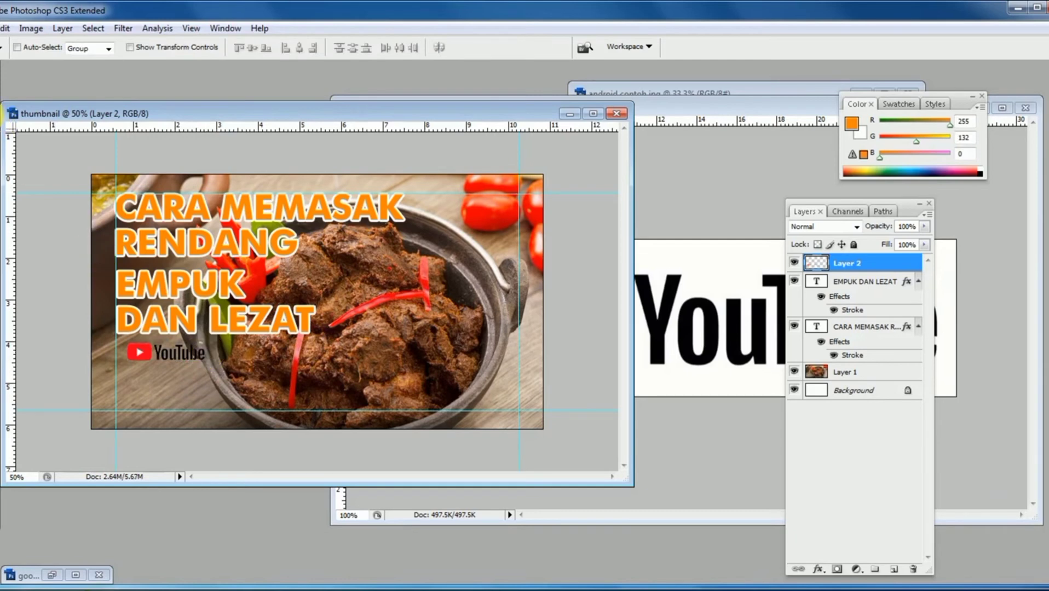
- Select only the black YouTube wordmark with the Rectangular Marquee and turn it white with Curves, setting output 255 for input 0
left_click(1, 119)
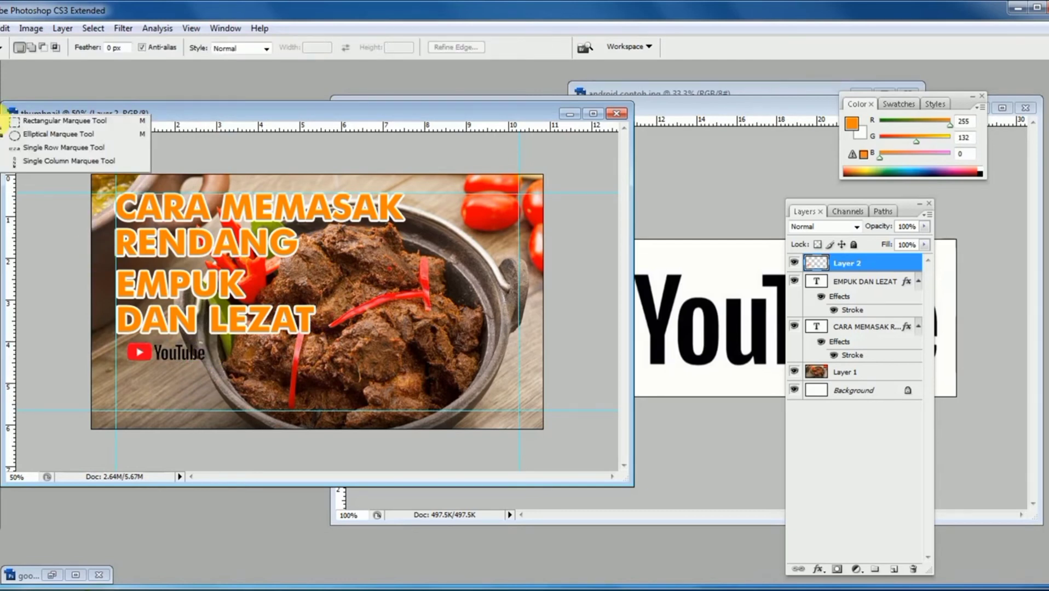
left_click(25, 126)
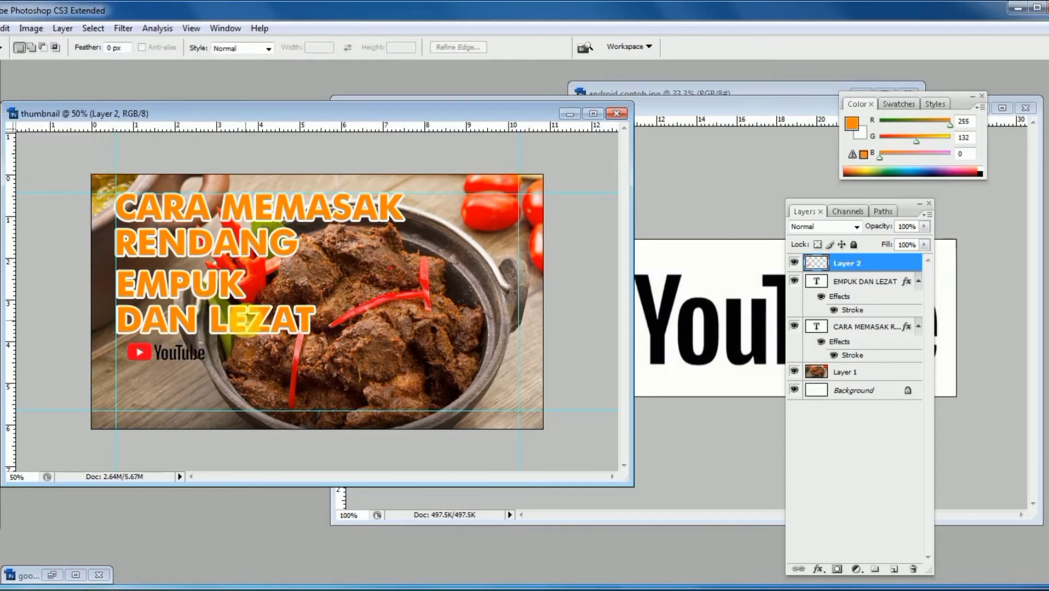
left_click_drag(243, 320, 134, 376)
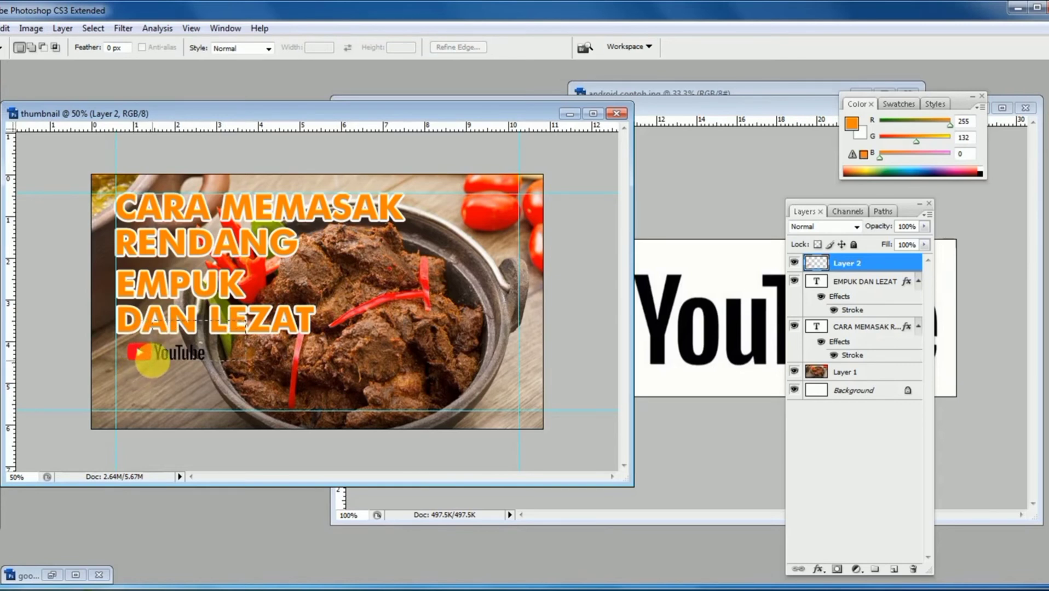
left_click_drag(155, 362, 187, 349)
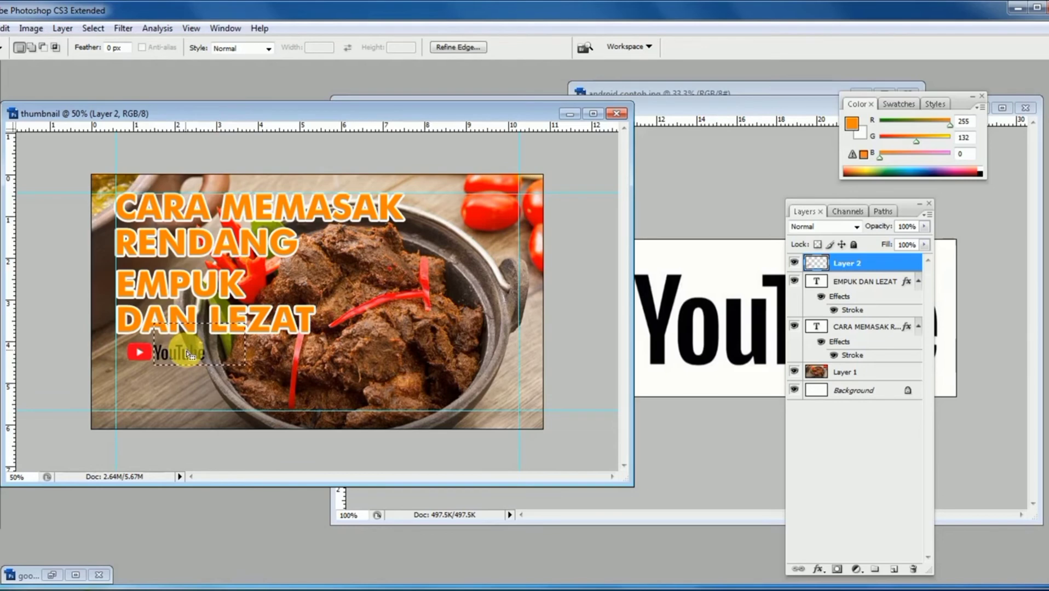
key("ctrl+m")
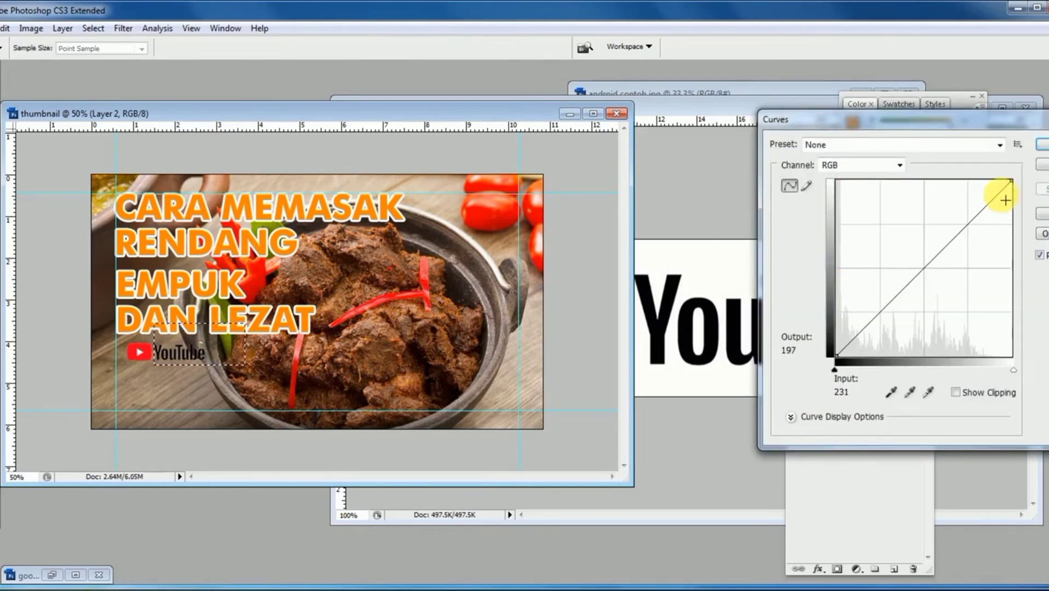
left_click_drag(840, 355, 792, 128)
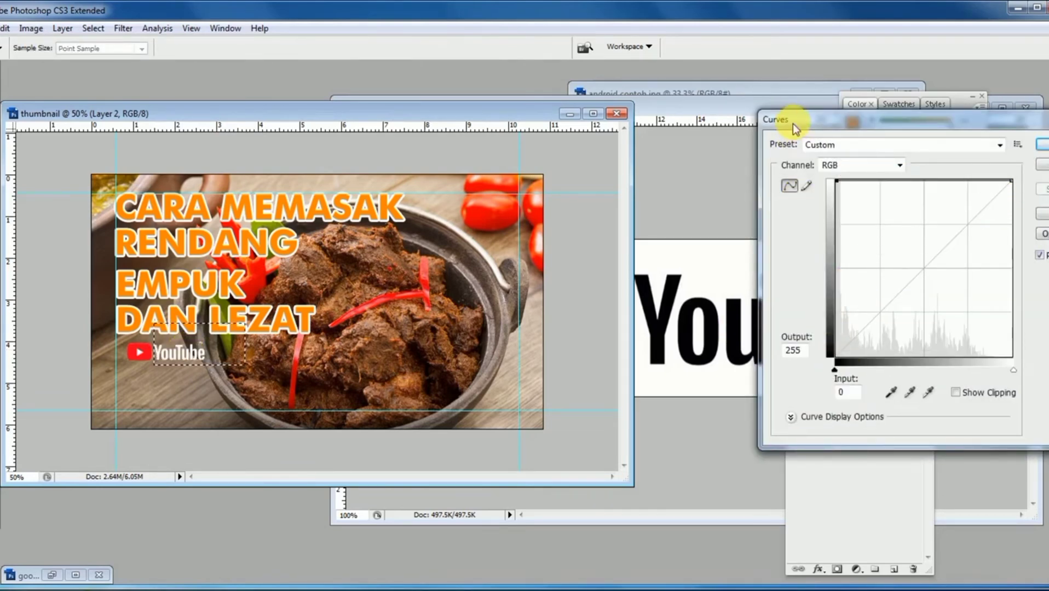
left_click(1044, 145)
key("ctrl+d")
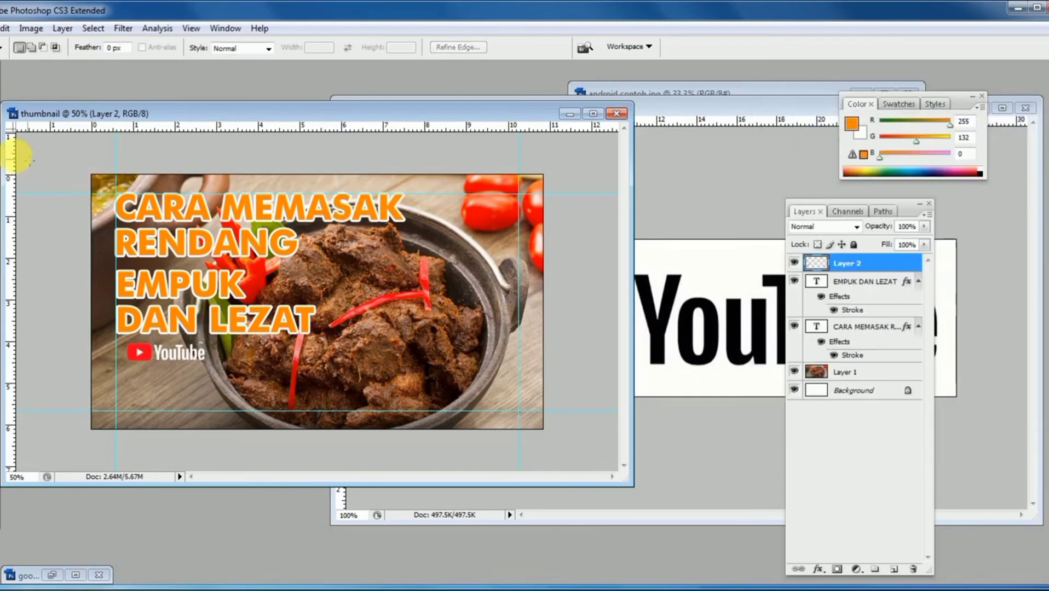
- Close the YouTube logo image and move the logo in the thumbnail onto the meat in the pot's lower middle, as in the example
left_click_drag(772, 105, 422, 162)
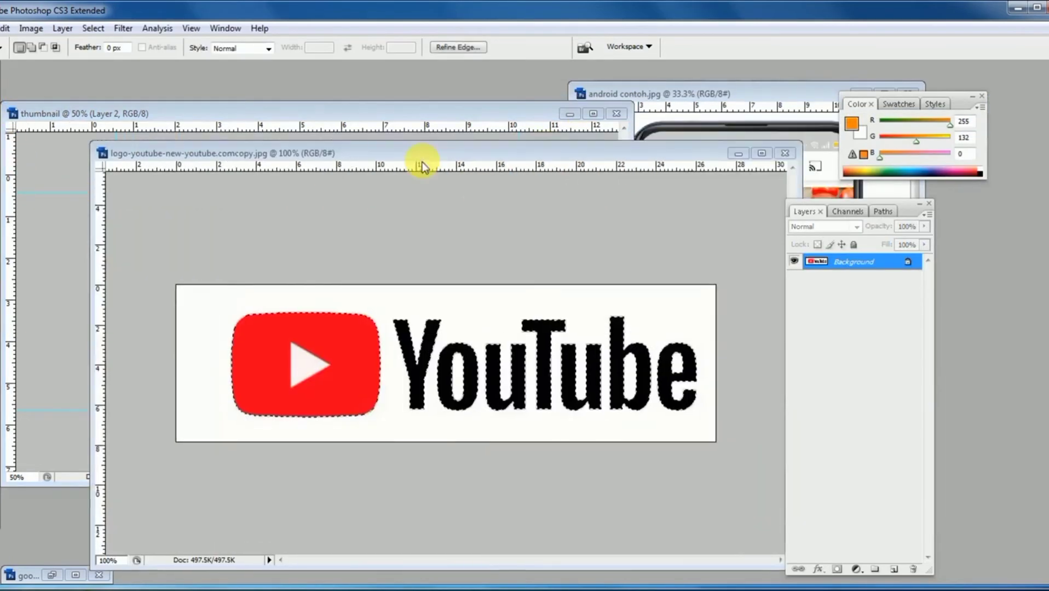
left_click(673, 166)
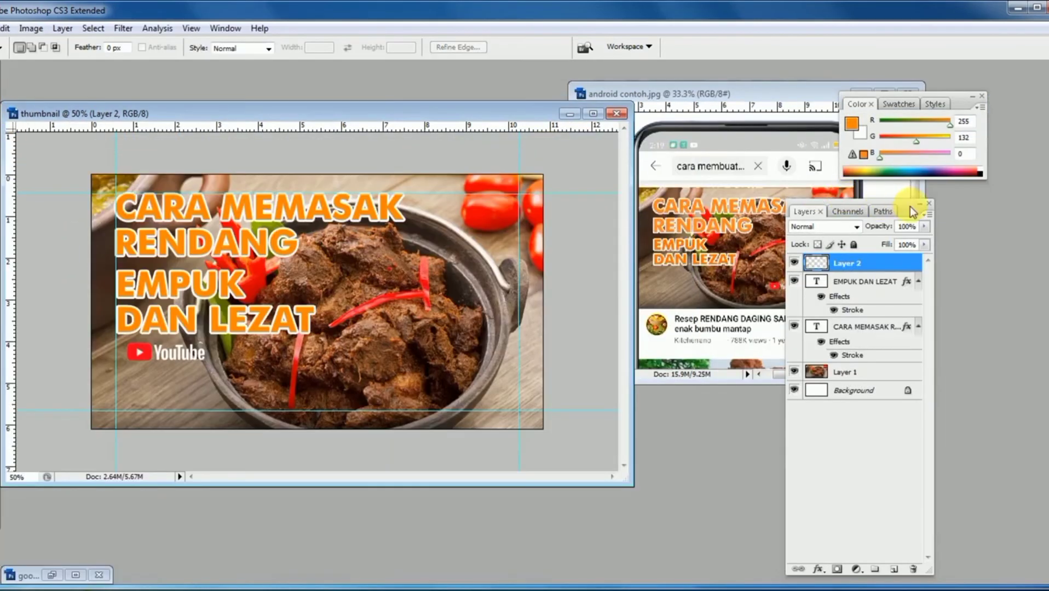
left_click_drag(936, 209, 974, 203)
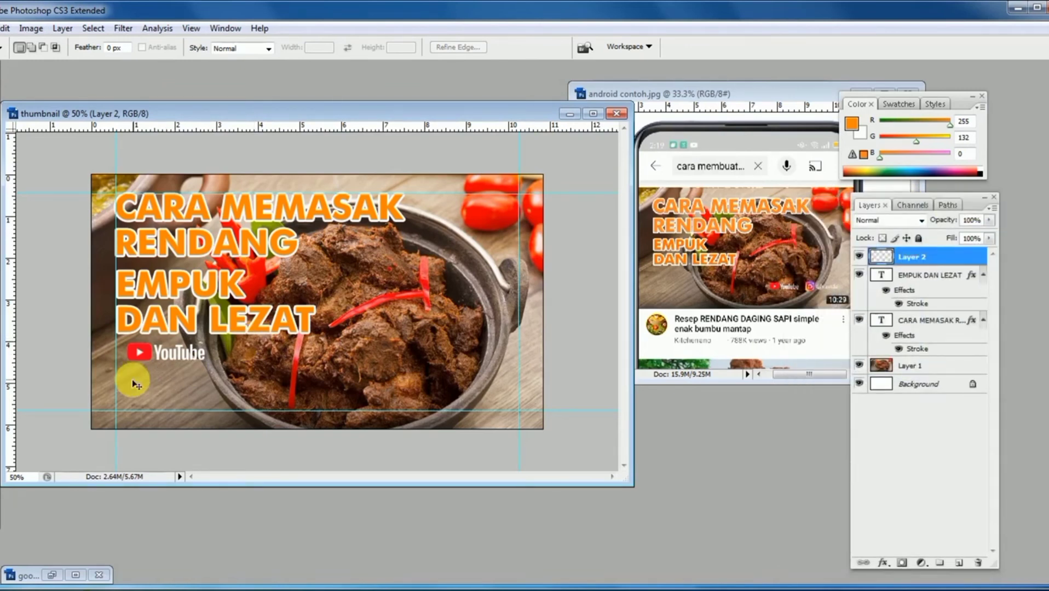
key("v")
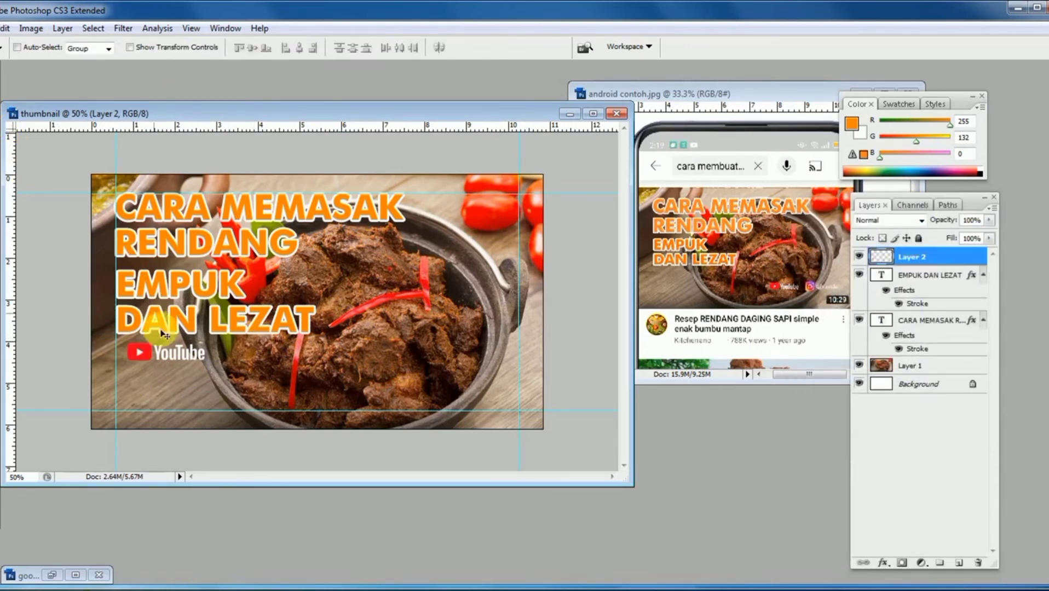
left_click_drag(143, 356, 369, 361)
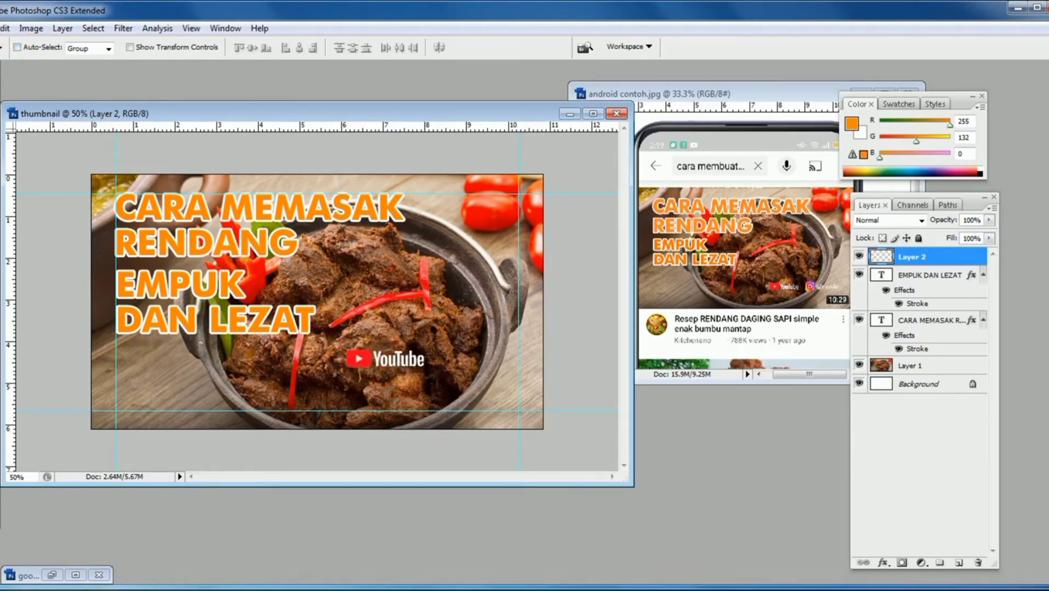
- Open the Instagram icon image instagram-1581266_1280.jpg from the Desktop
left_click(1, 28)
left_click(3, 56)
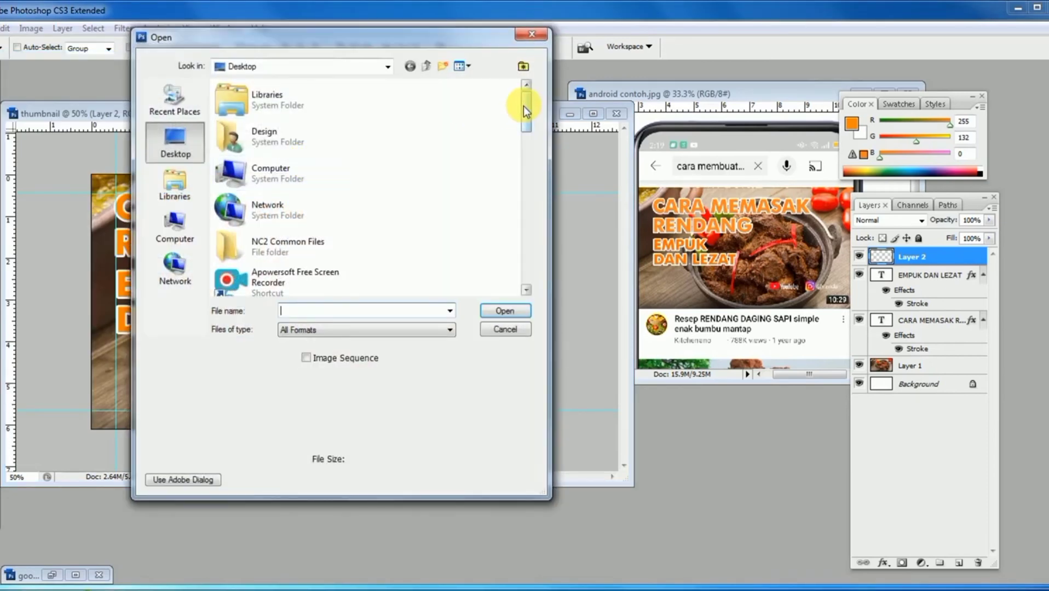
left_click_drag(523, 109, 526, 223)
double_click(237, 181)
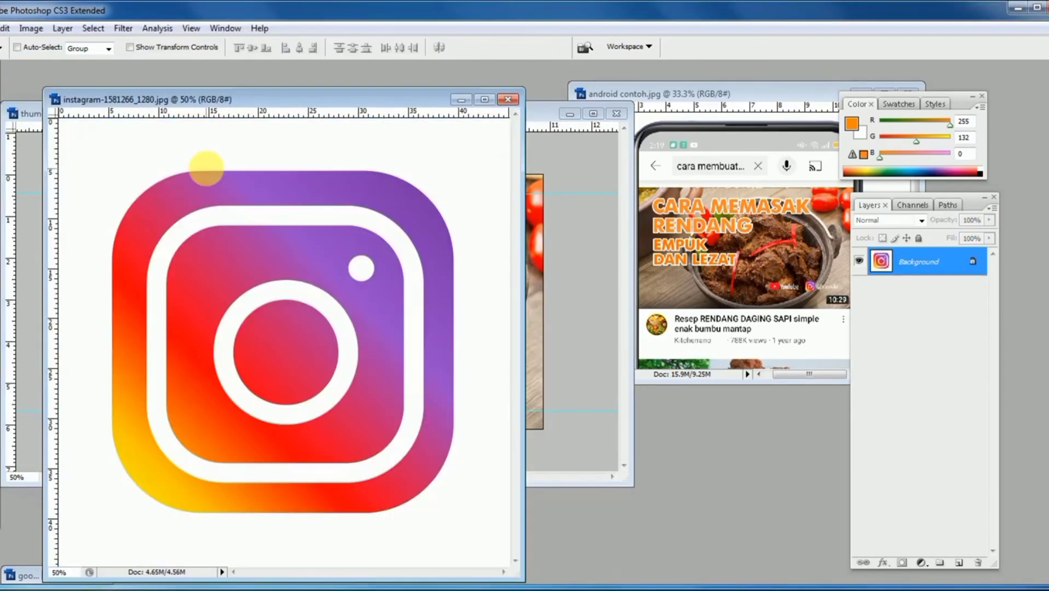
- Select the Instagram icon by picking its white background with the Magic Wand and inverting the selection
key("w")
left_click(119, 150)
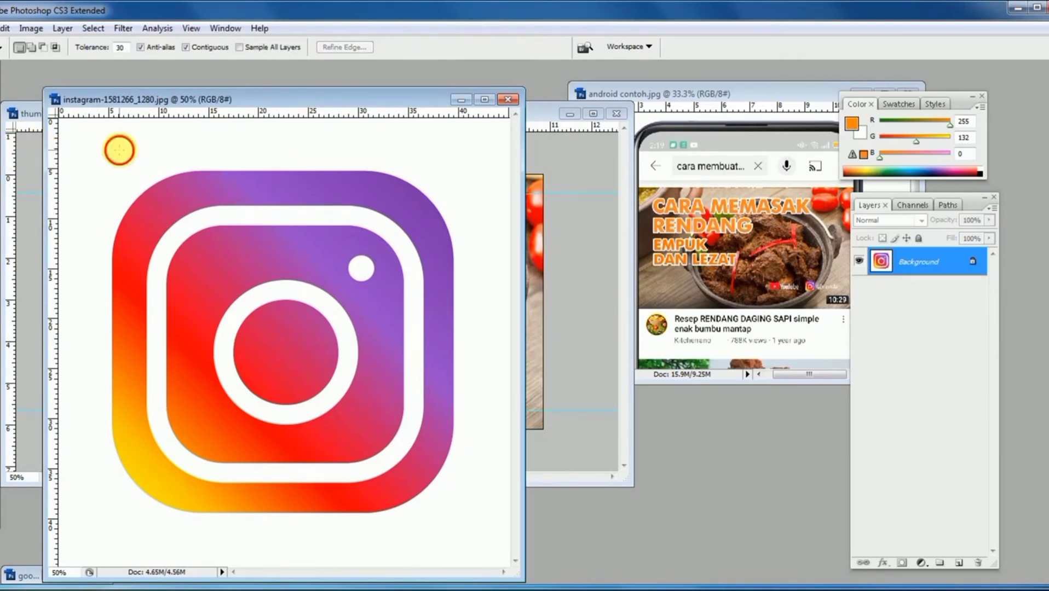
left_click(94, 29)
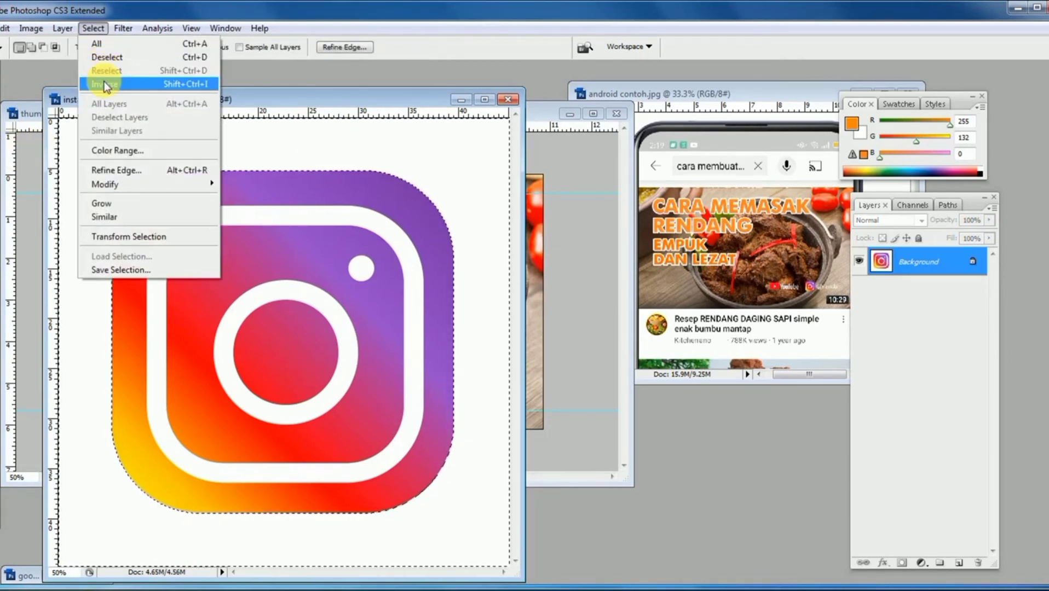
left_click(141, 84)
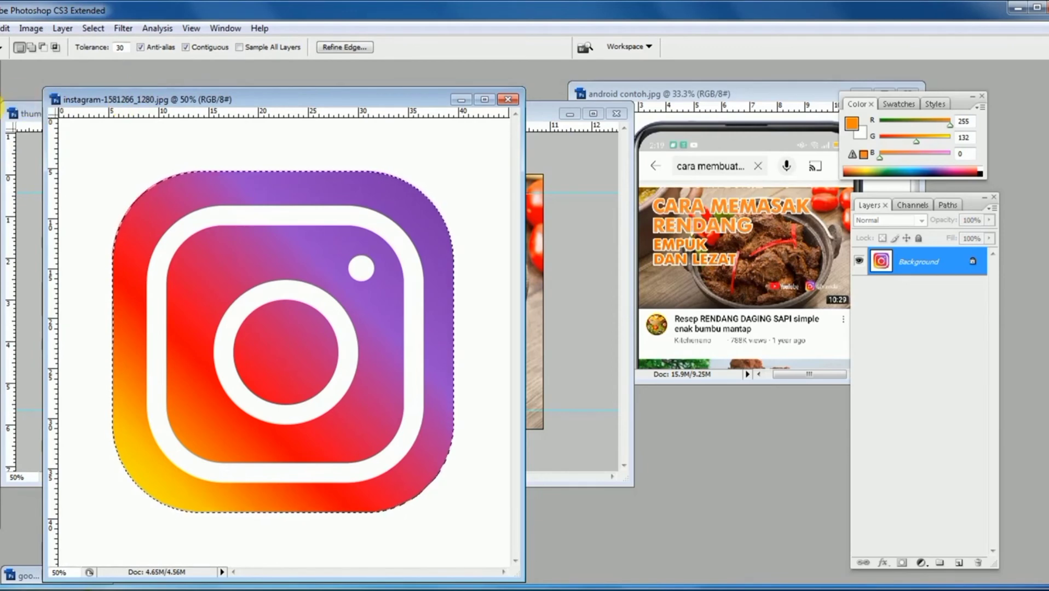
- Copy the selected Instagram icon into the thumbnail and close the Instagram source image
key("v")
left_click_drag(102, 100, 374, 88)
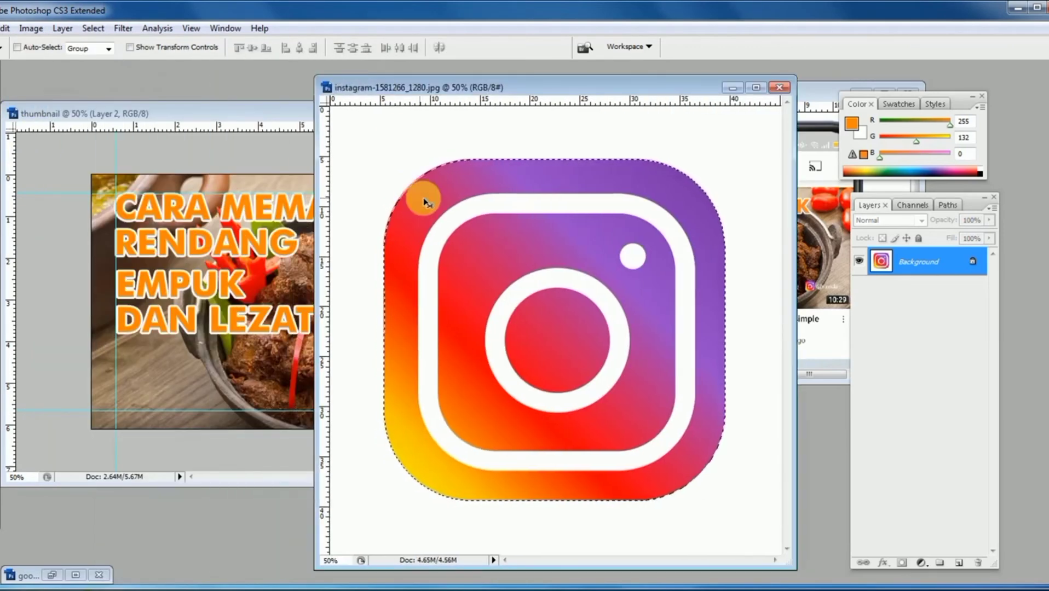
left_click_drag(399, 227, 236, 260)
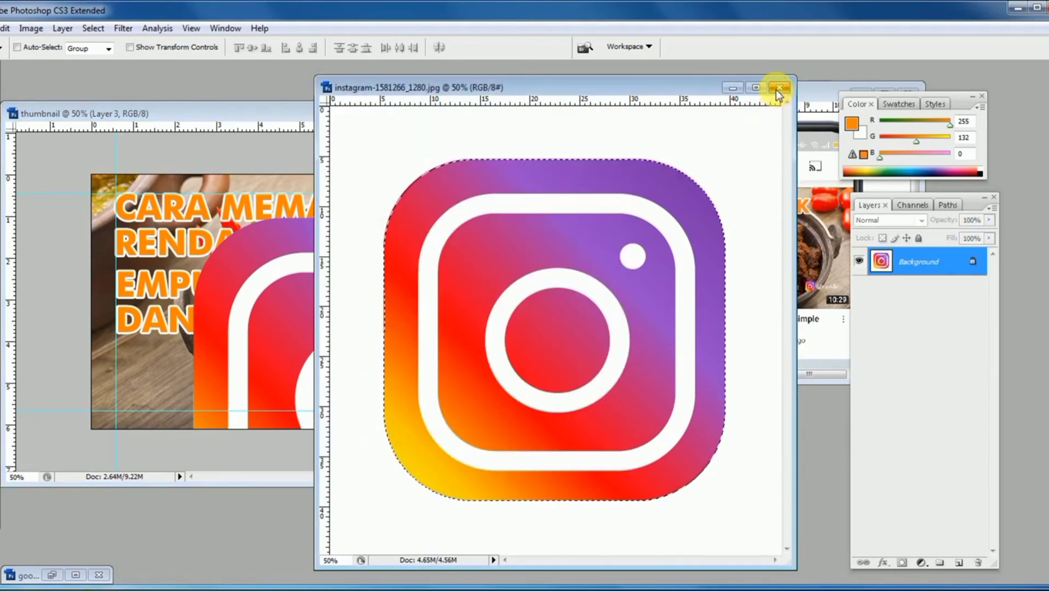
left_click(779, 87)
- Scale the Instagram icon down to about the YouTube logo's height and place it just right of the wordmark
key("ctrl+t")
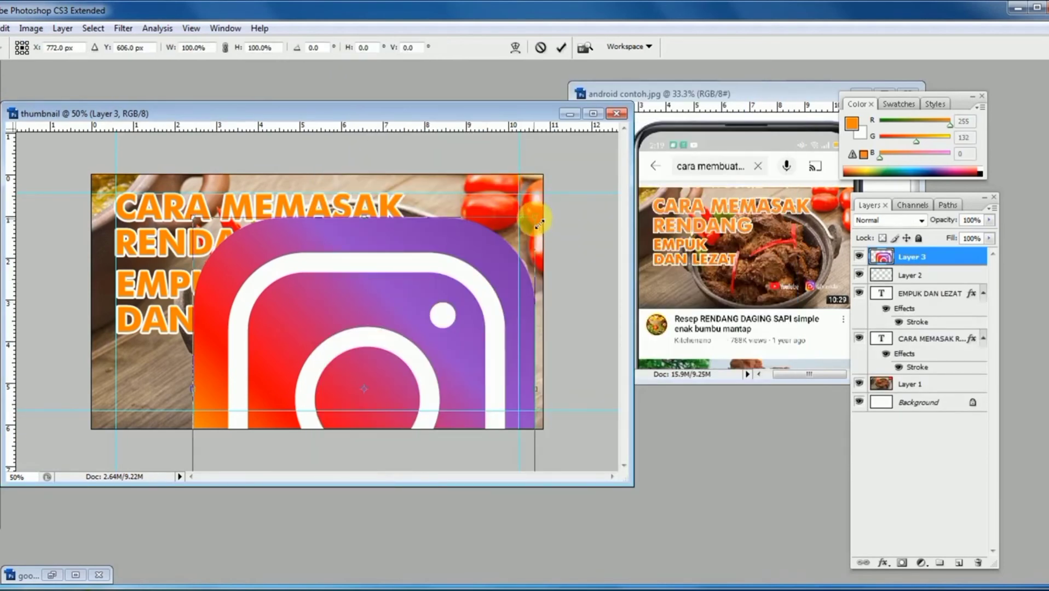
left_click_drag(539, 222, 367, 394)
left_click_drag(308, 406, 430, 365)
key("Return")
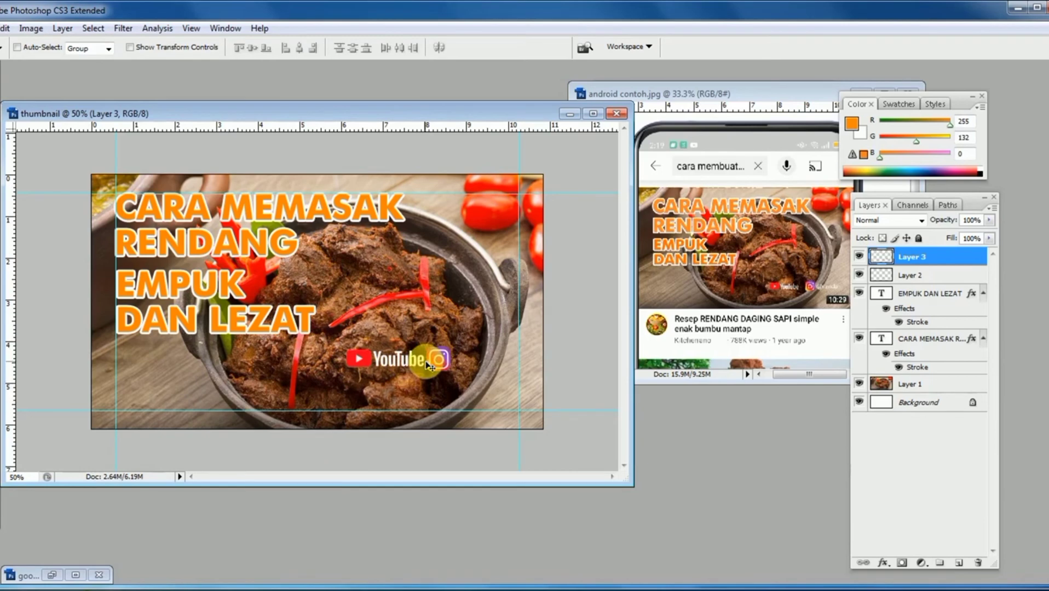
- Add a text layer with the account's Instagram handle in lowercase, starting with @, above the YouTube and Instagram logos
left_click_drag(436, 317, 404, 350)
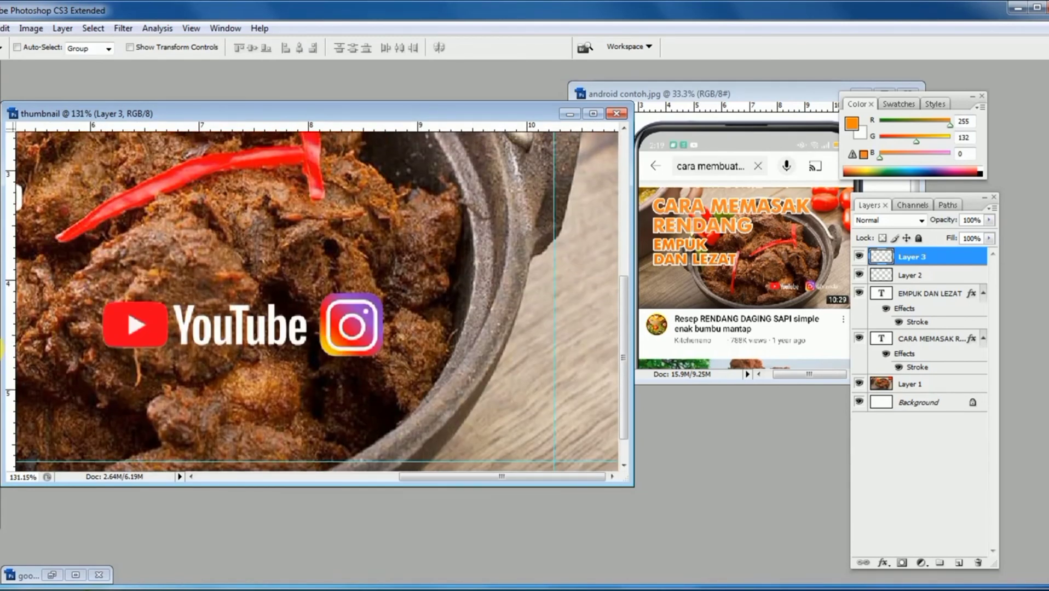
left_click(0, 349)
left_click(181, 221)
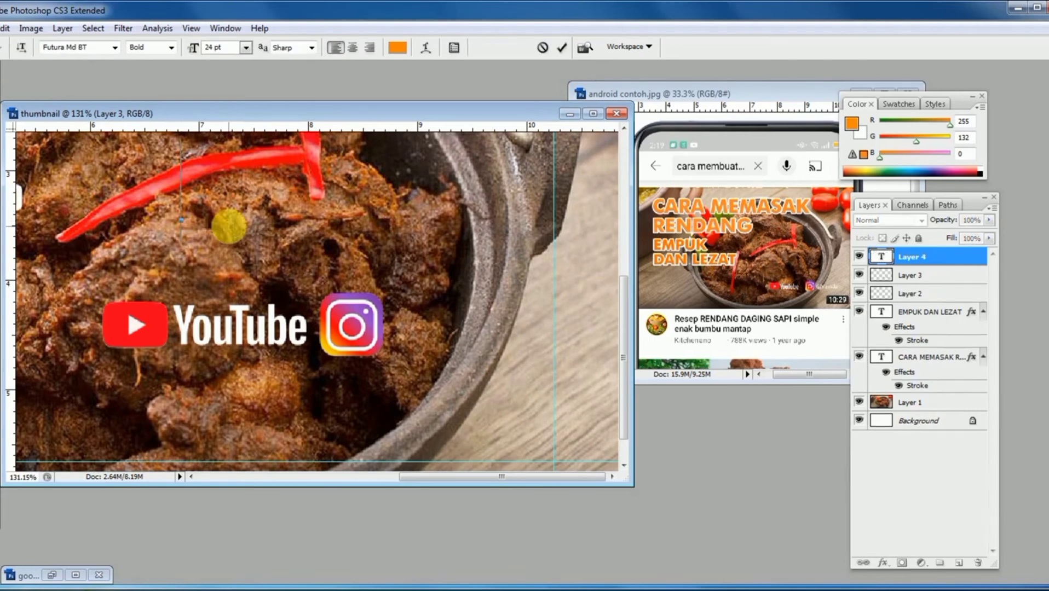
type("@RA")
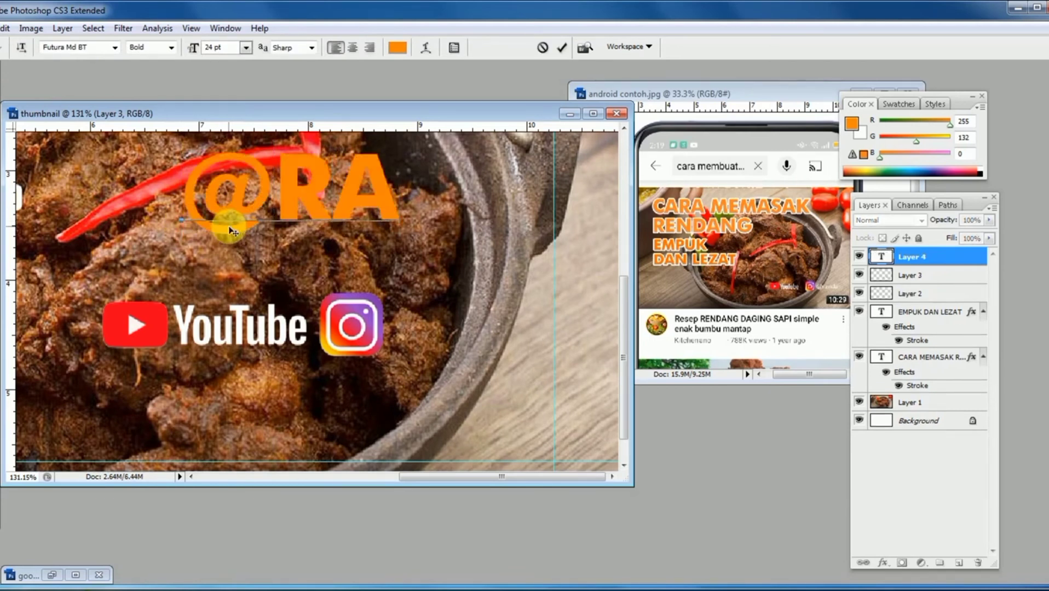
key("BackSpace")
key("BackSpace")
type("ravida")
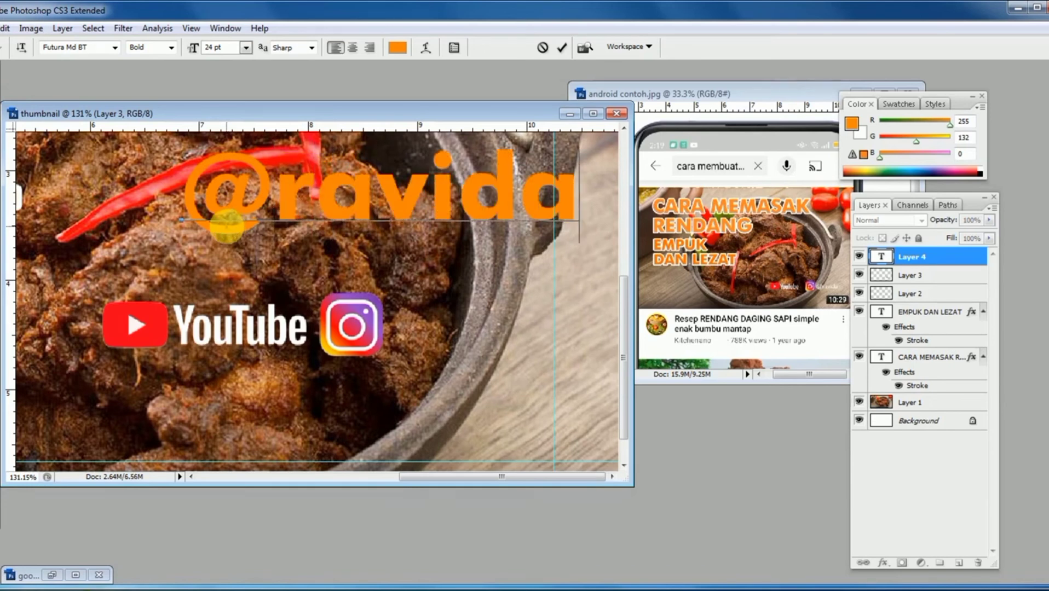
- Set the whole handle text to Arial Regular and commit the text edit
key("ctrl+a")
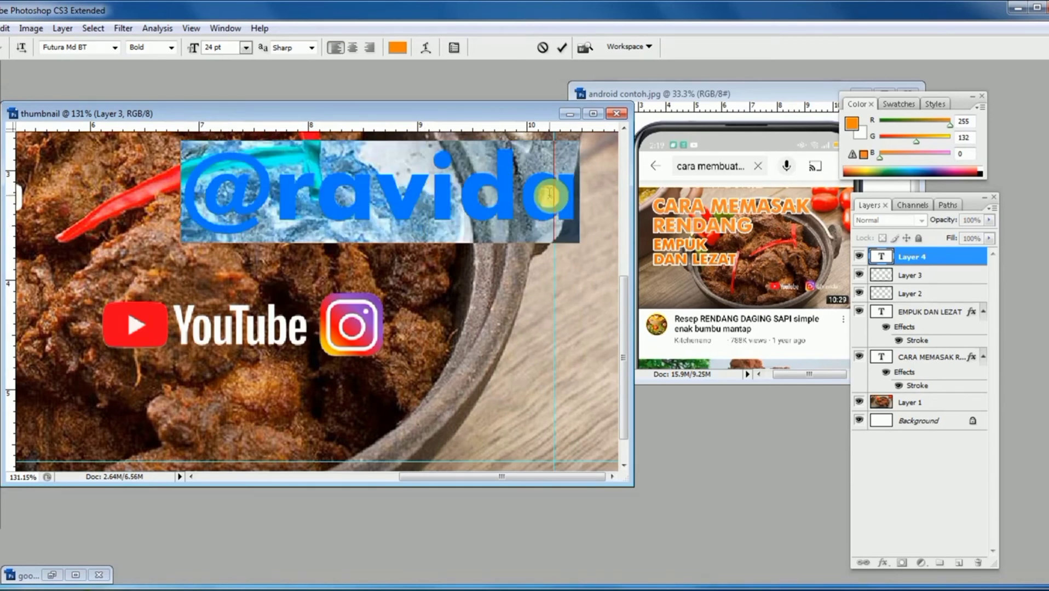
left_click(115, 48)
left_click_drag(254, 227, 238, 81)
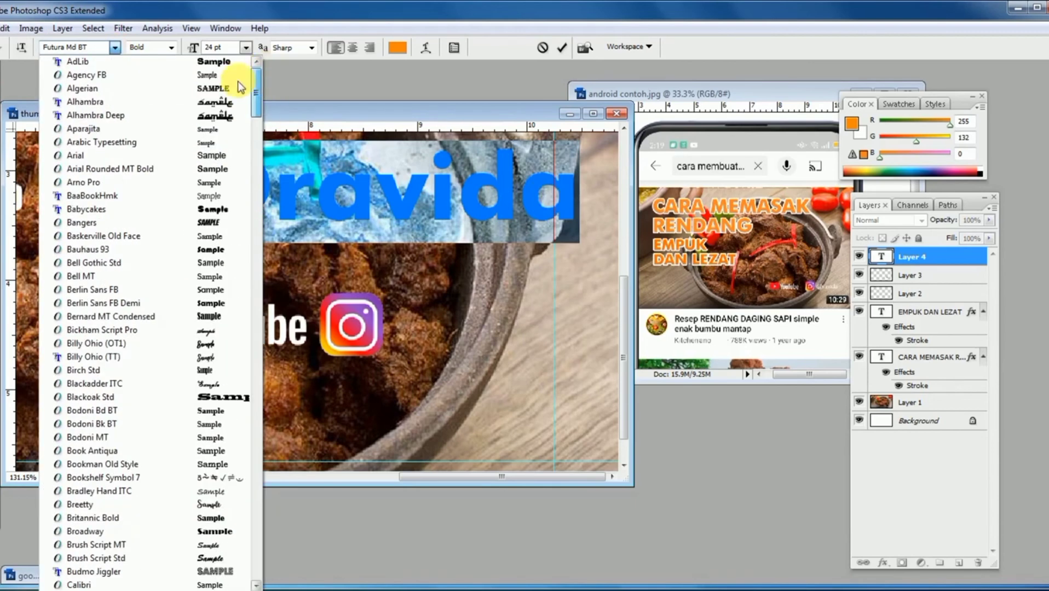
left_click(82, 155)
left_click(173, 47)
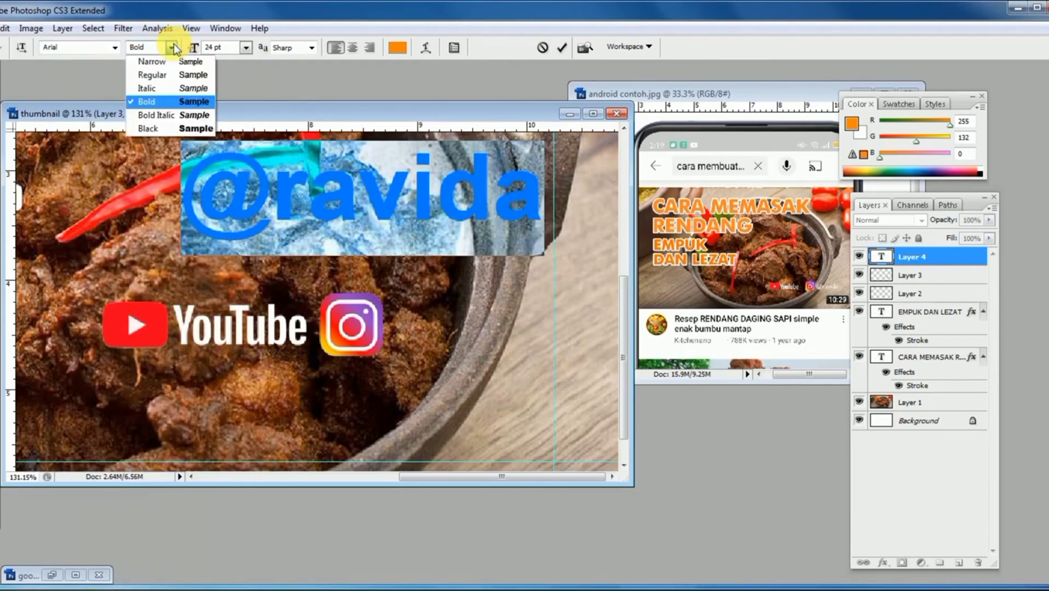
left_click(153, 78)
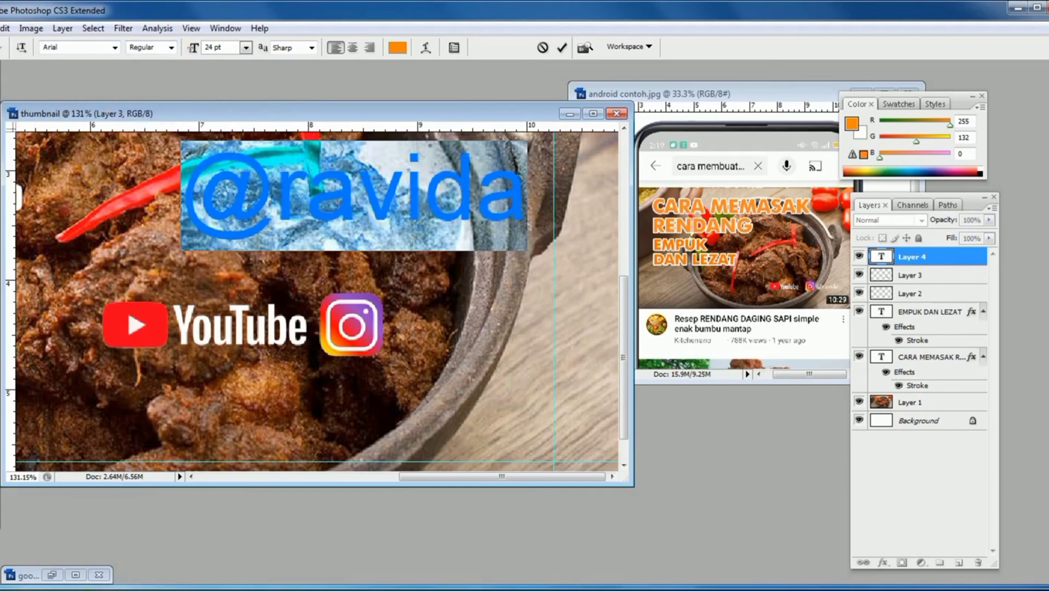
key("ctrl+Return")
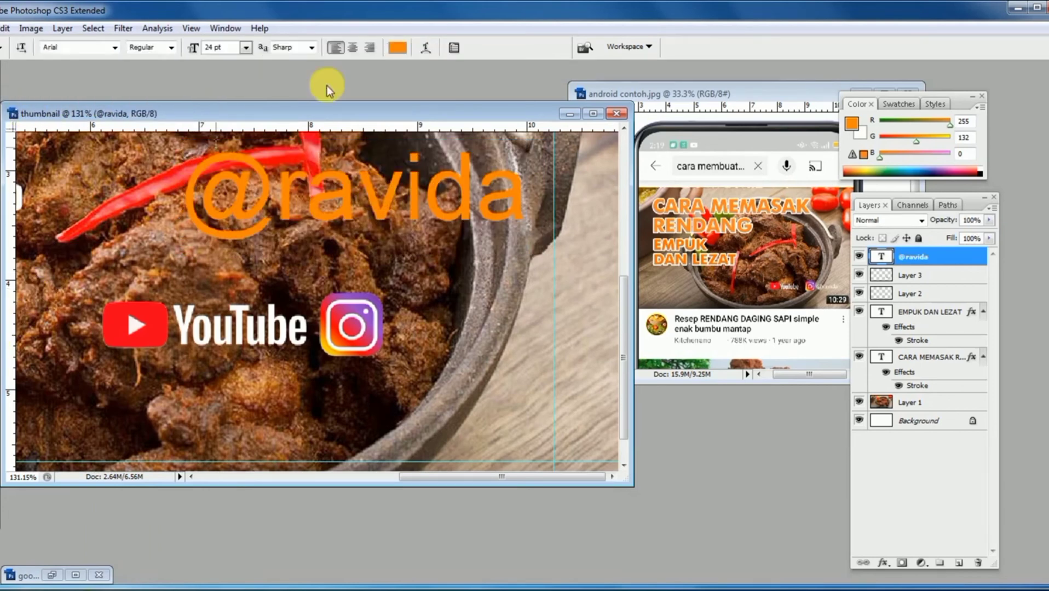
- Change the handle's text colour to white (ffffff)
left_click(399, 49)
left_click_drag(386, 175, 298, 127)
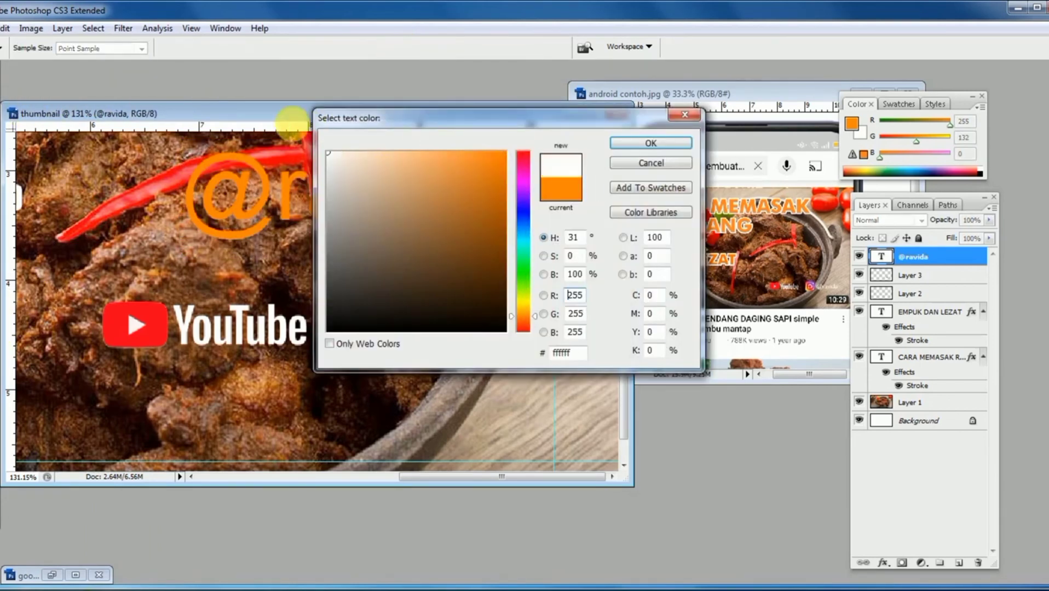
left_click(660, 141)
key("v")
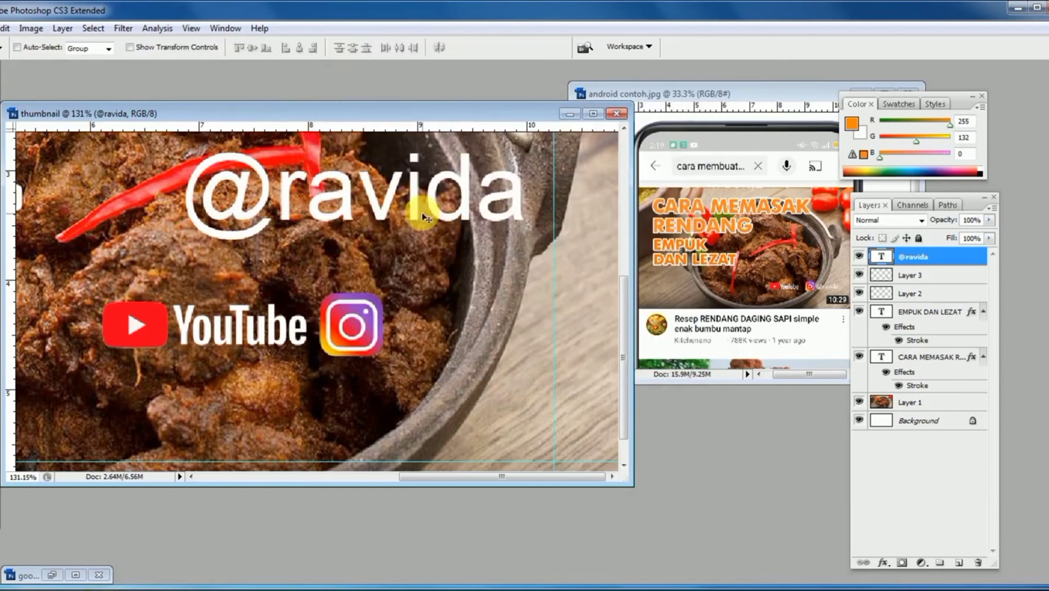
- Scale the handle text proportionally to slightly less than the Instagram icon's height and place it just right of the icon
left_click_drag(422, 192, 412, 225)
key("ctrl+t")
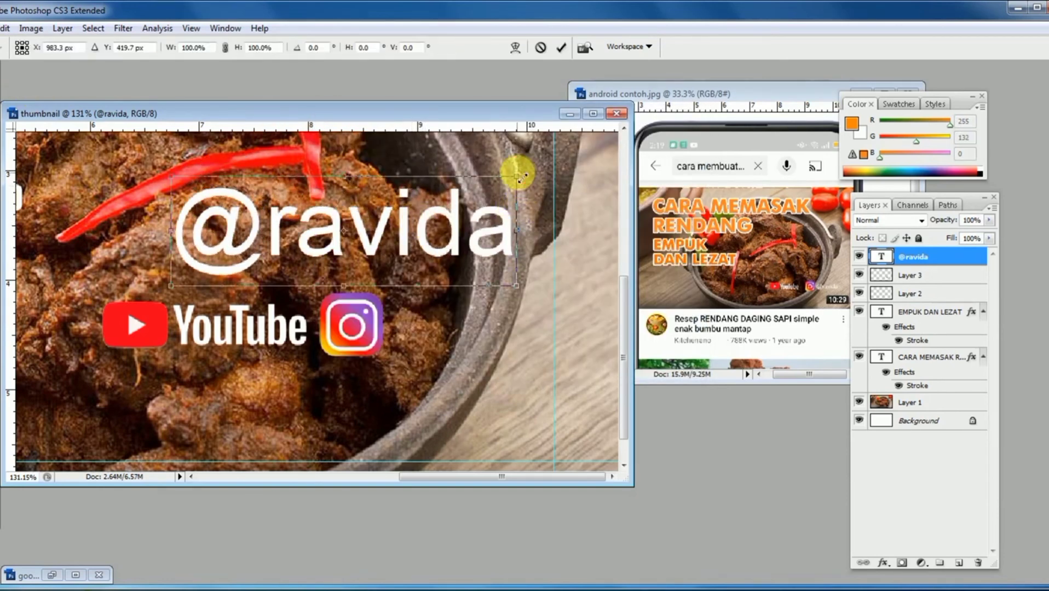
left_click_drag(518, 175, 372, 224)
key("Return")
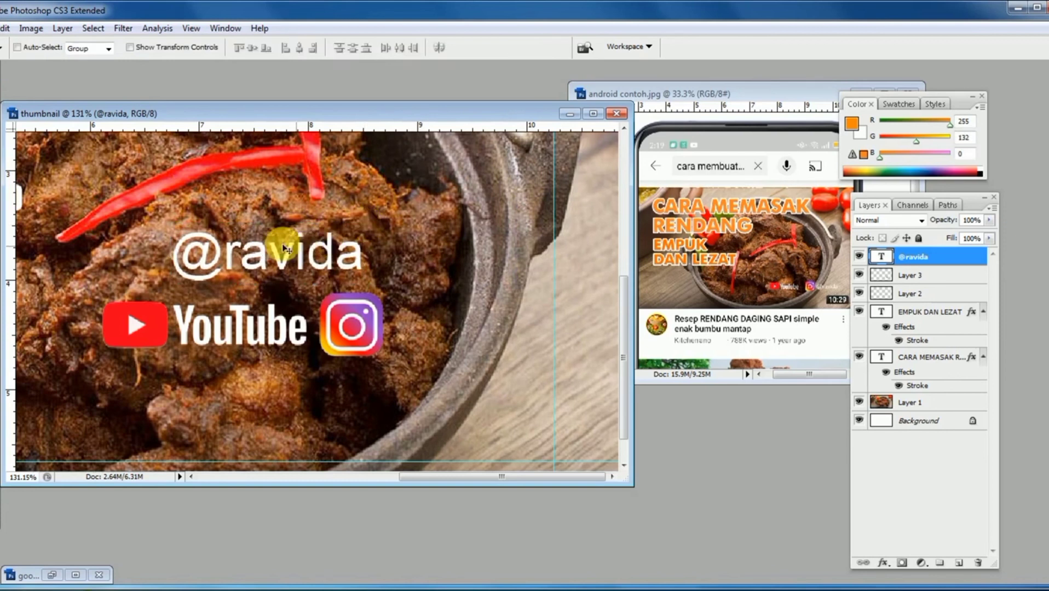
left_click_drag(281, 241, 504, 319)
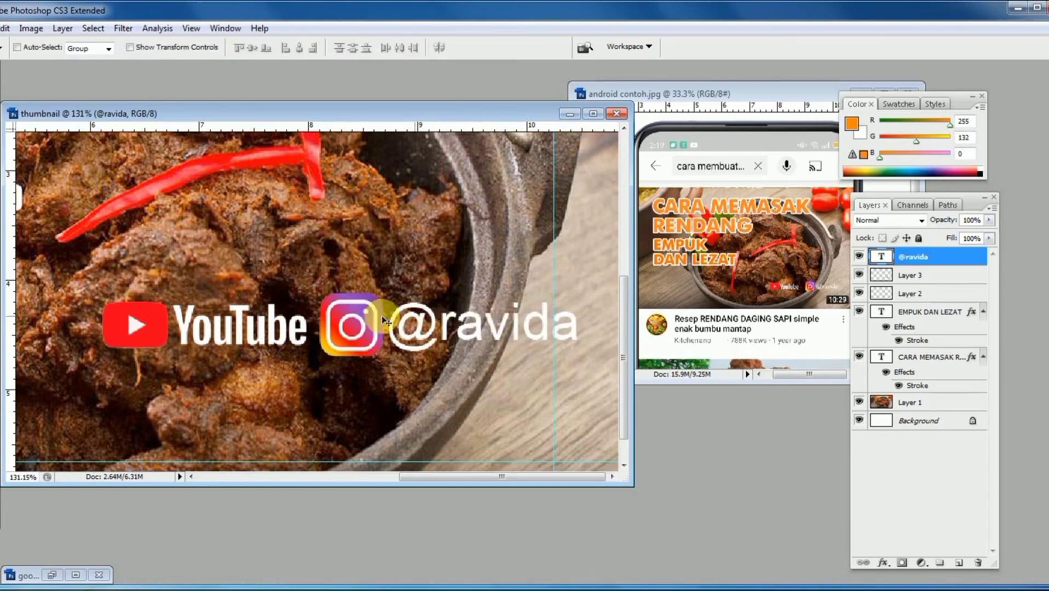
- Select the handle text, Instagram icon and YouTube logo layers together and nudge them slightly to the left
left_click(350, 328, "ctrl+shift")
left_click(293, 328, "ctrl+shift")
key("shift+Left")
key("shift+Left")
key("shift+Left")
key("shift+Left")
key("shift+Left")
key("shift+Left")
key("shift+Left")
key("shift+Left")
key("shift+Left")
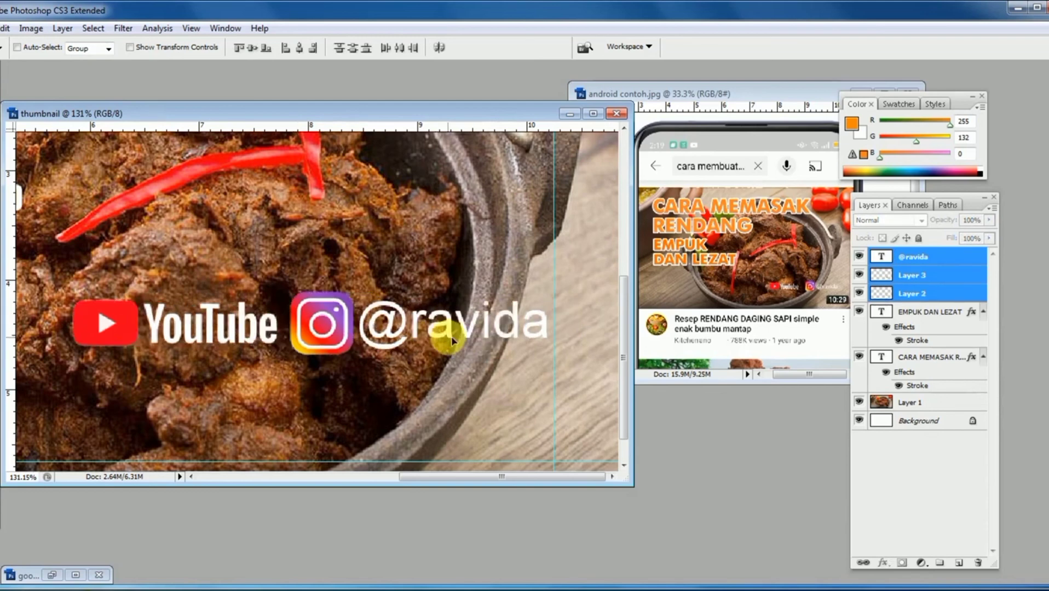
- Scale the YouTube logo, Instagram icon and handle together to about 82% and shift the group slightly left and down
key("ctrl+minus")
key("ctrl+minus")
key("ctrl+minus")
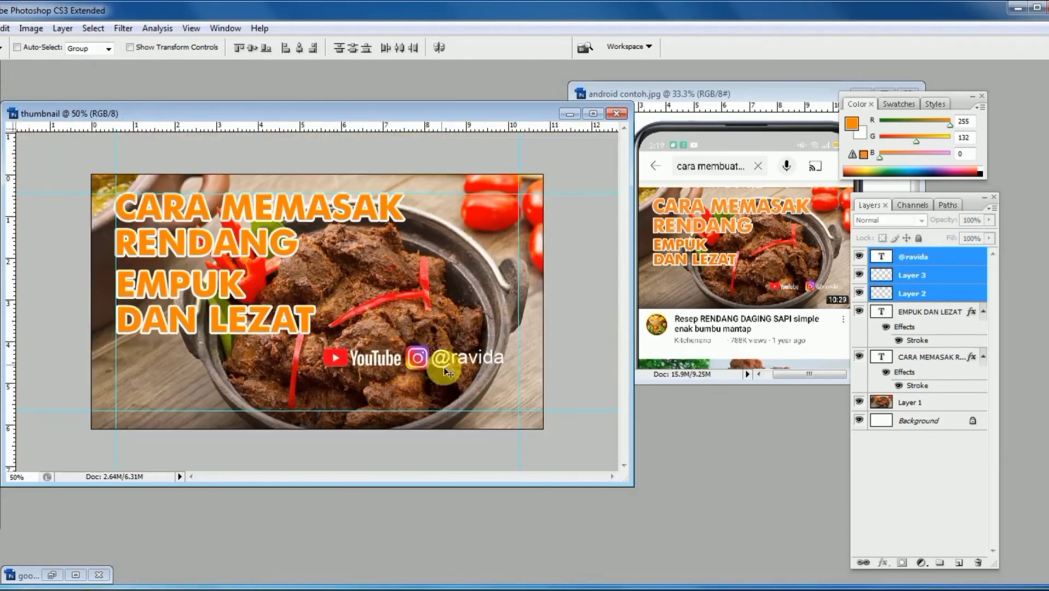
key("ctrl+t")
left_click_drag(333, 372, 353, 364)
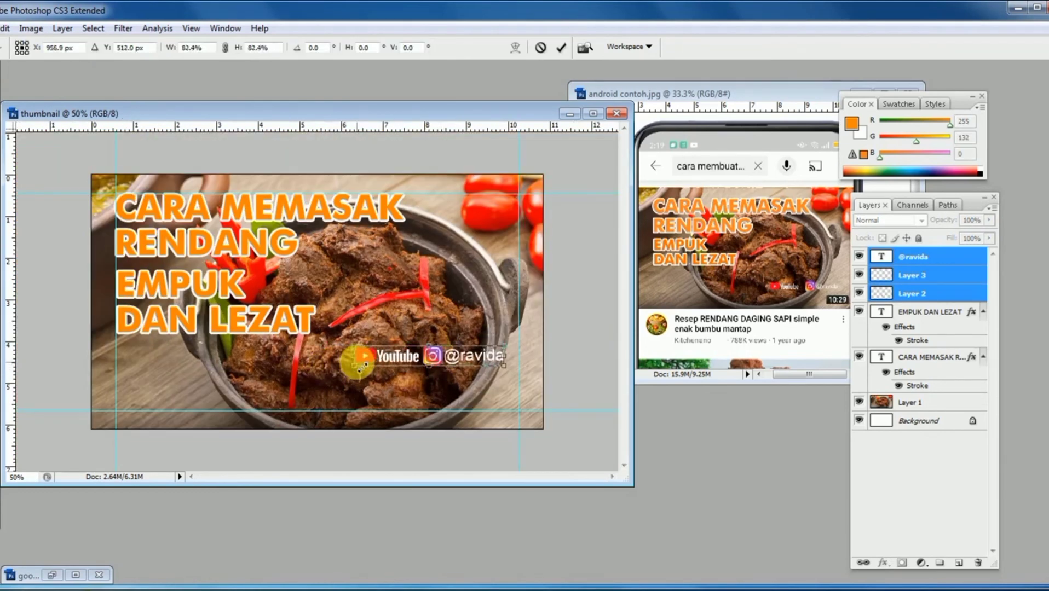
key("Return")
left_click_drag(430, 363, 426, 365)
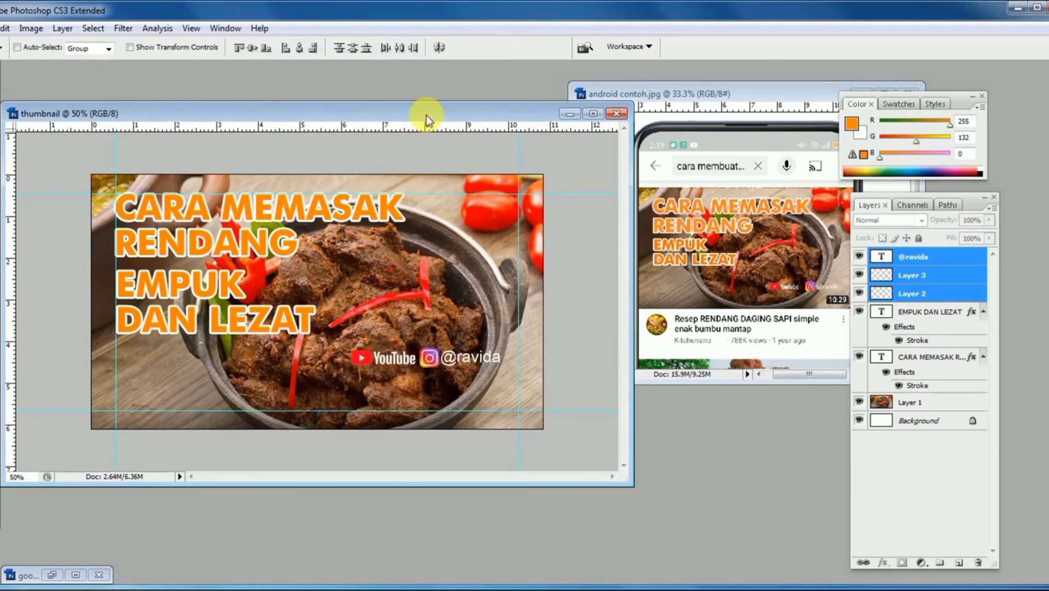
- Move the example image android contoh.jpg aside and close it
left_click_drag(705, 93, 479, 110)
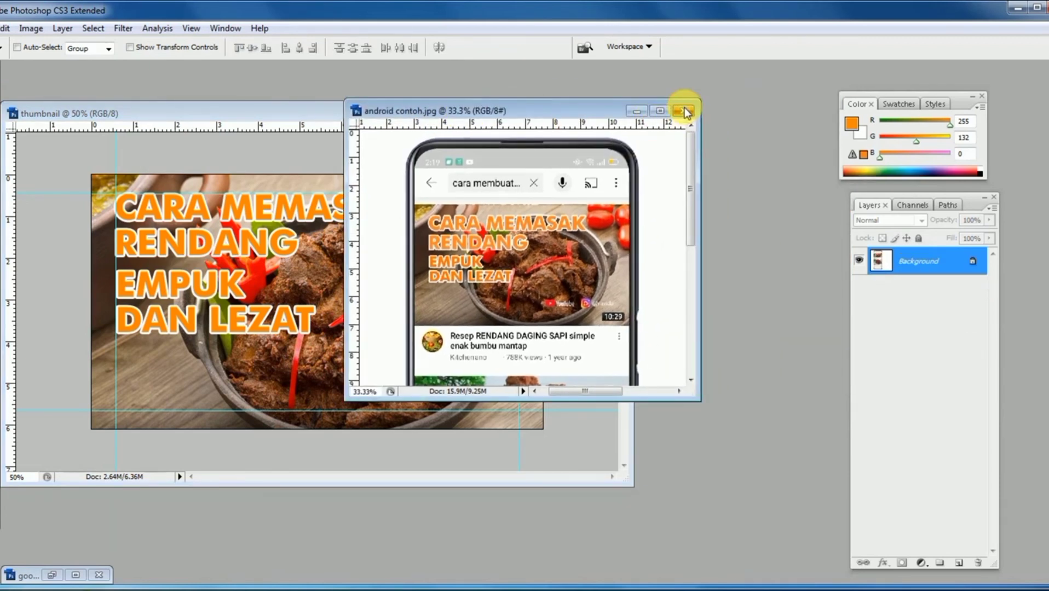
left_click_drag(522, 111, 548, 191)
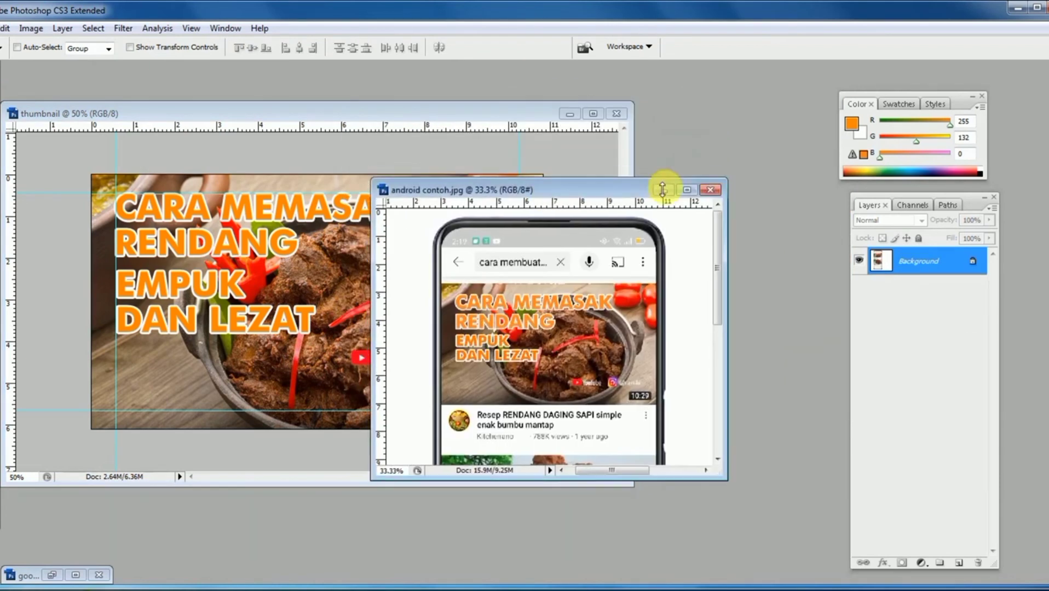
left_click(712, 190)
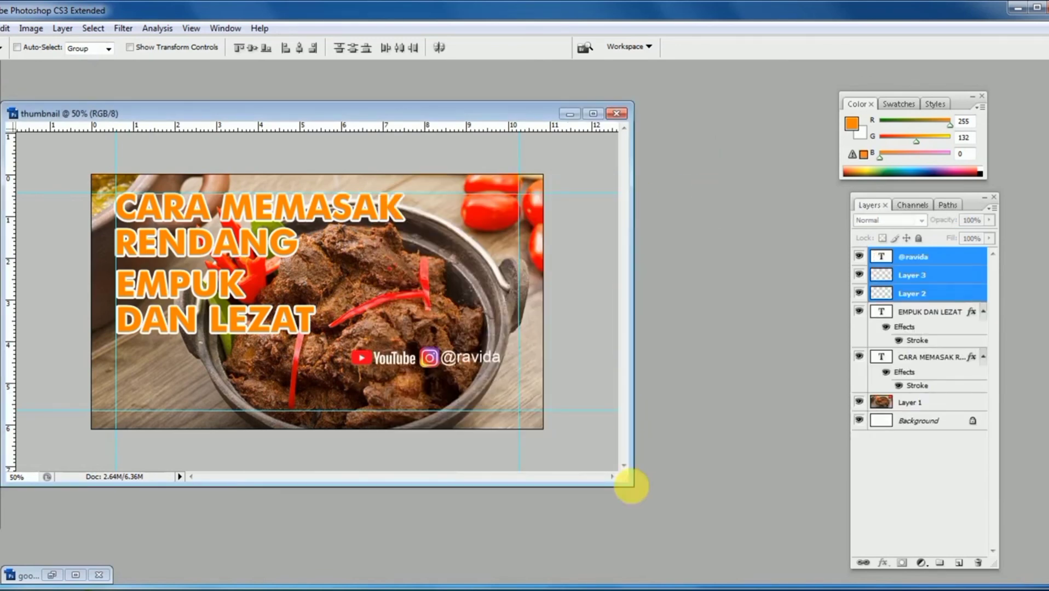
- Enlarge the thumbnail's document window and examine the titles, logos and handle up close and in full view
left_click_drag(632, 486, 779, 552)
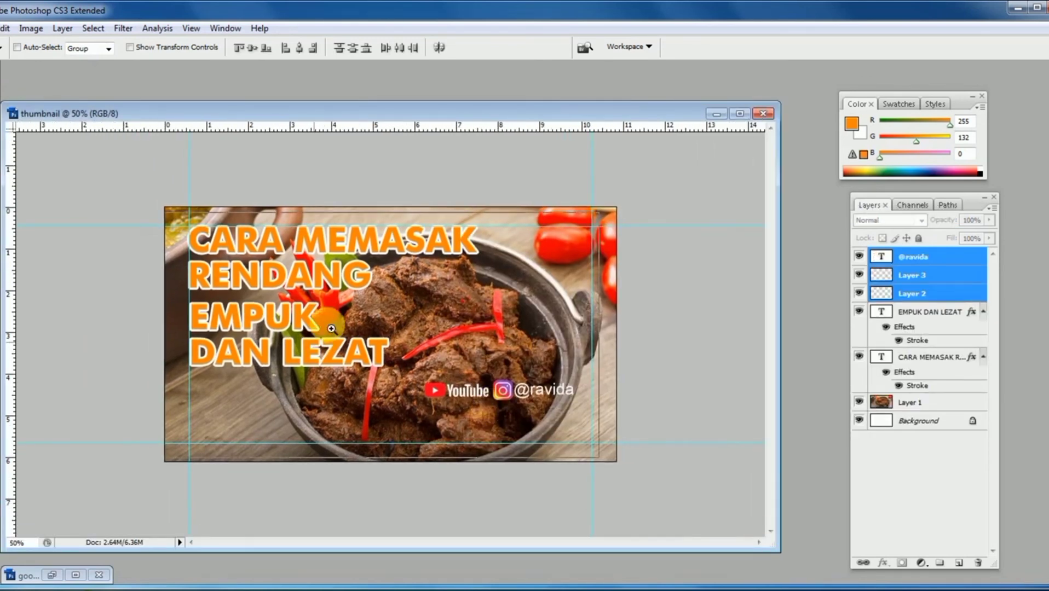
key("ctrl+plus")
left_click_drag(263, 111, 267, 77)
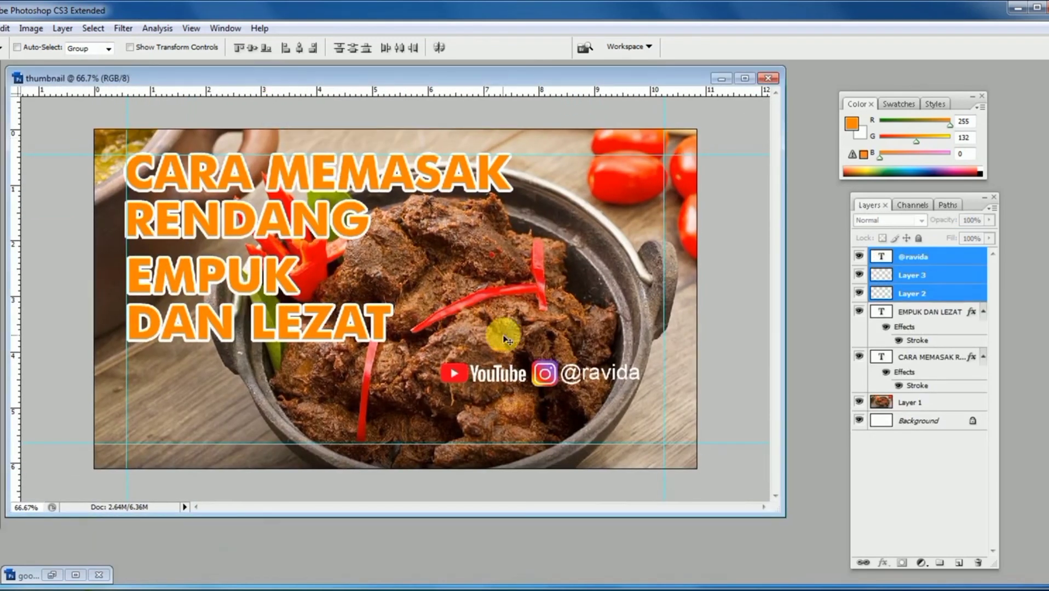
key("ctrl+plus")
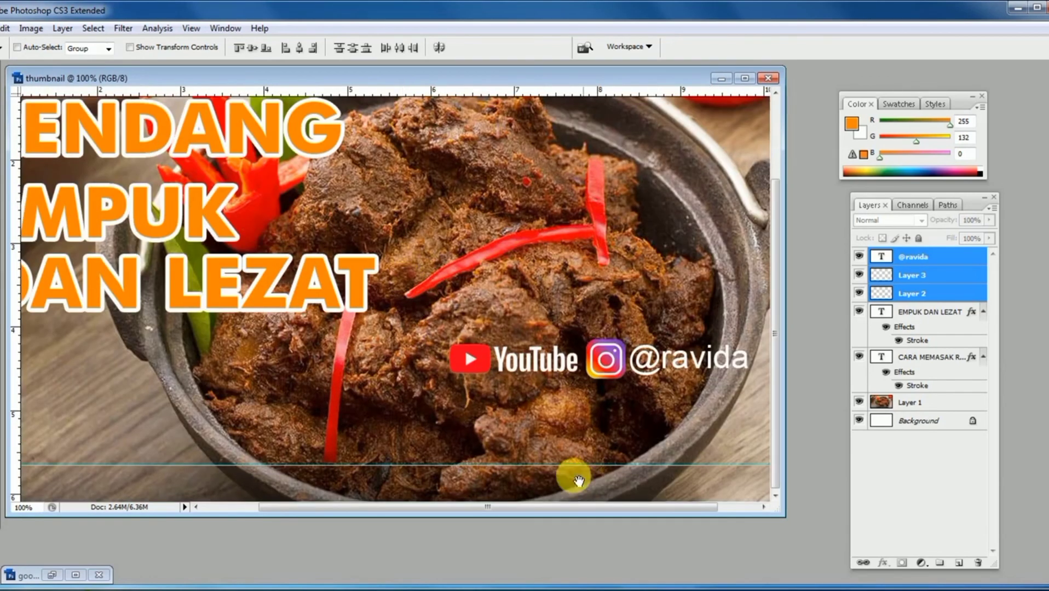
left_click_drag(515, 516, 521, 580)
left_click_drag(398, 374, 612, 381)
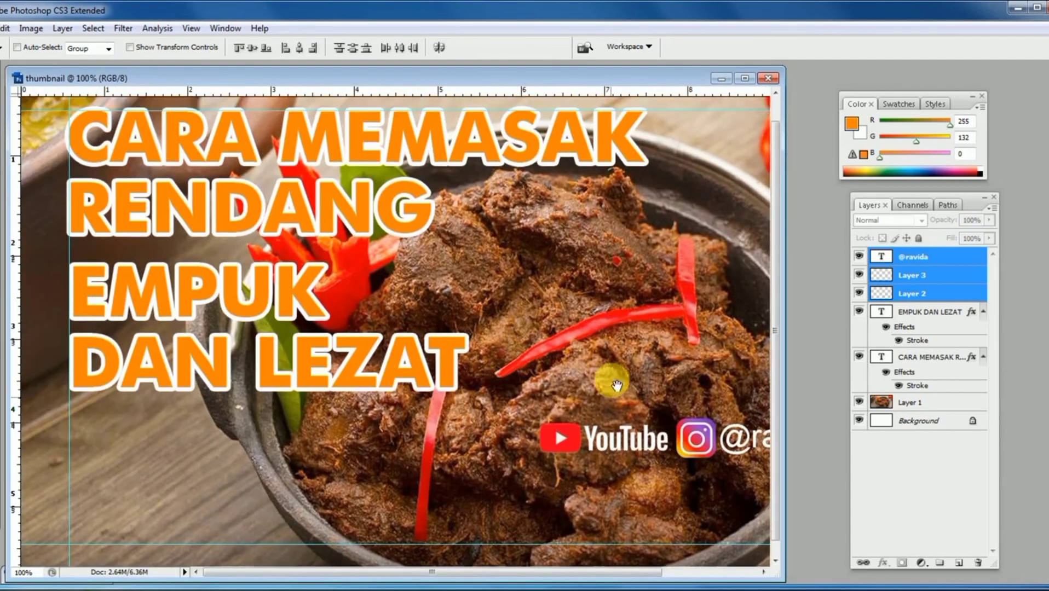
left_click_drag(566, 233, 348, 254)
key("ctrl+minus")
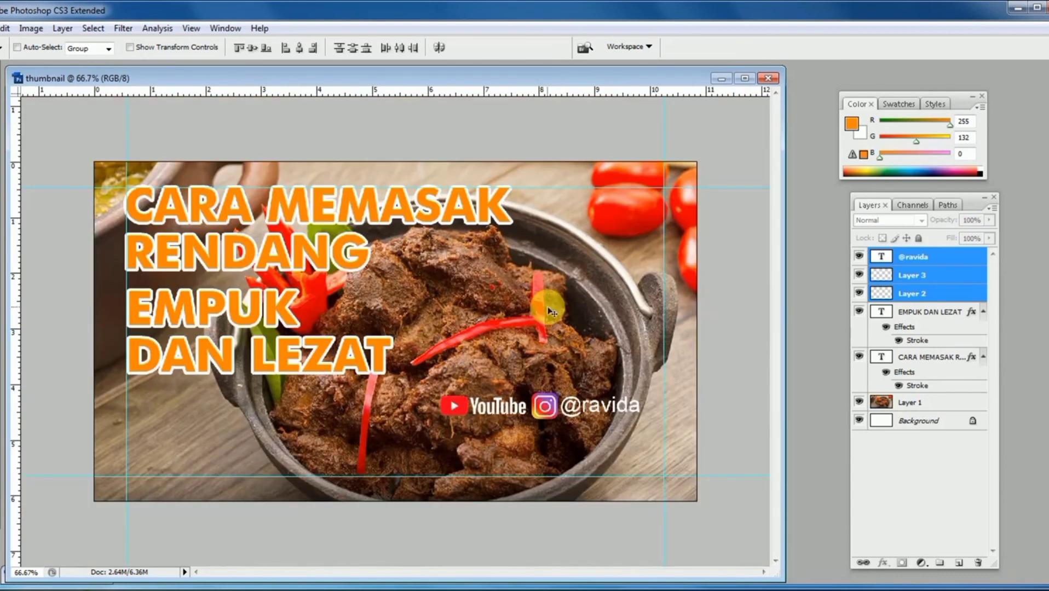
key("ctrl+plus")
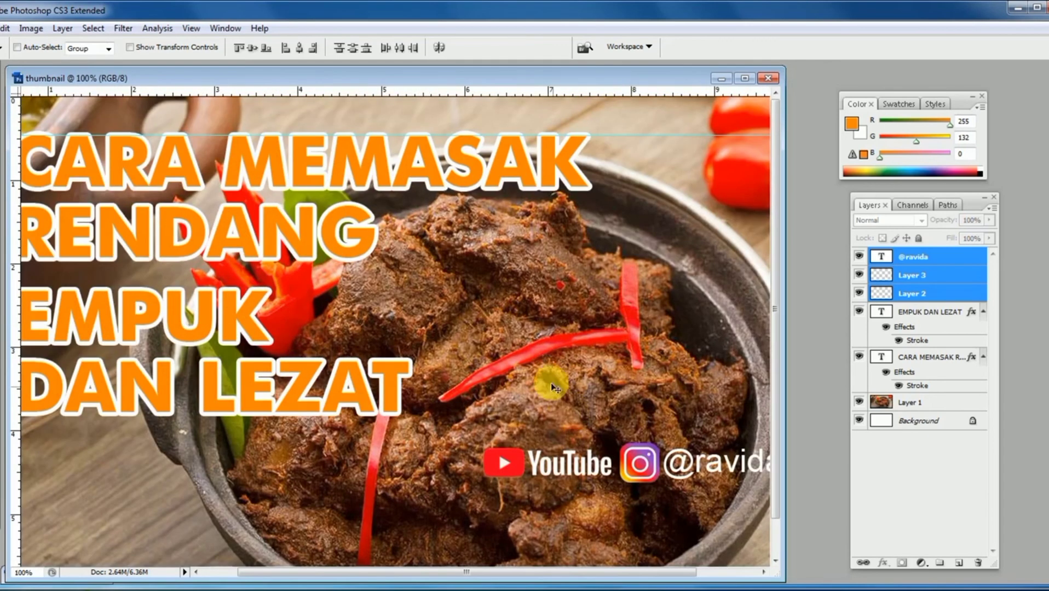
left_click_drag(526, 279, 685, 276)
key("ctrl+minus")
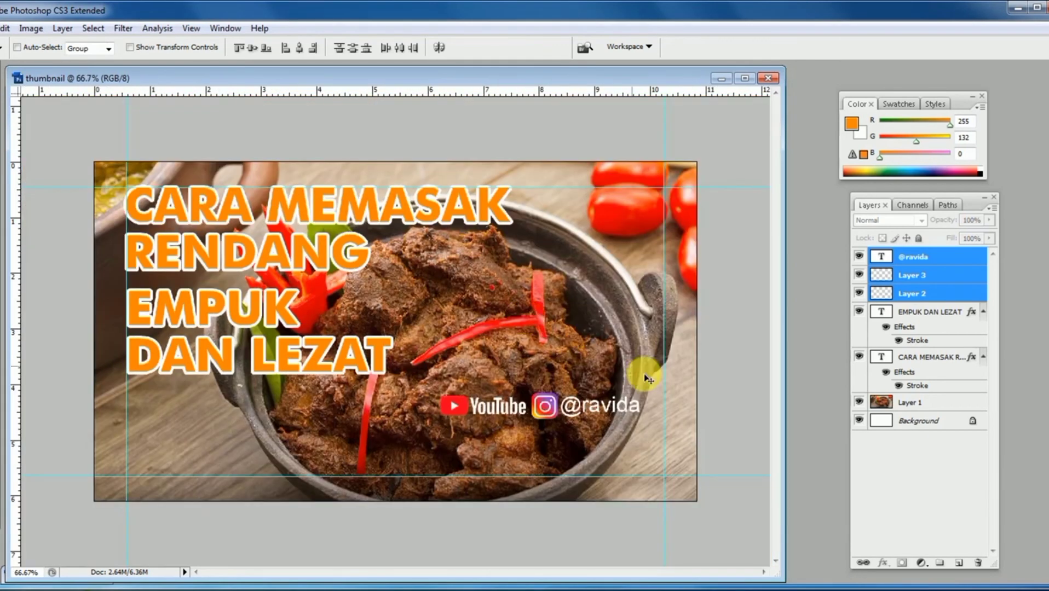